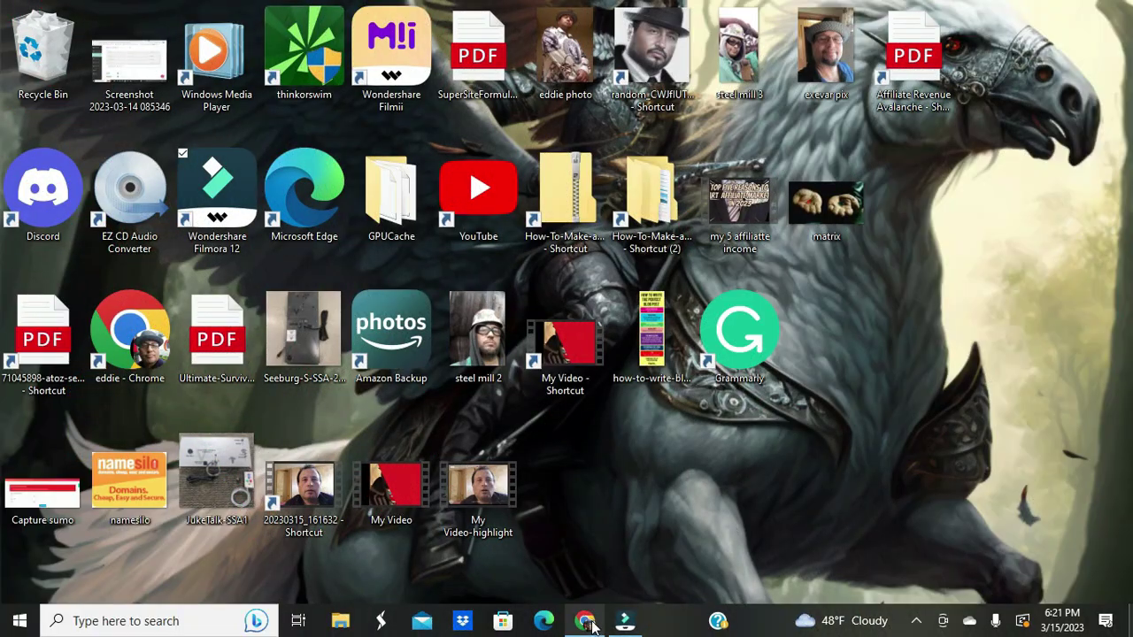
Step: Restore the Chrome window showing YouTube Studio's upload details for the VidIQ video
left_click(583, 620)
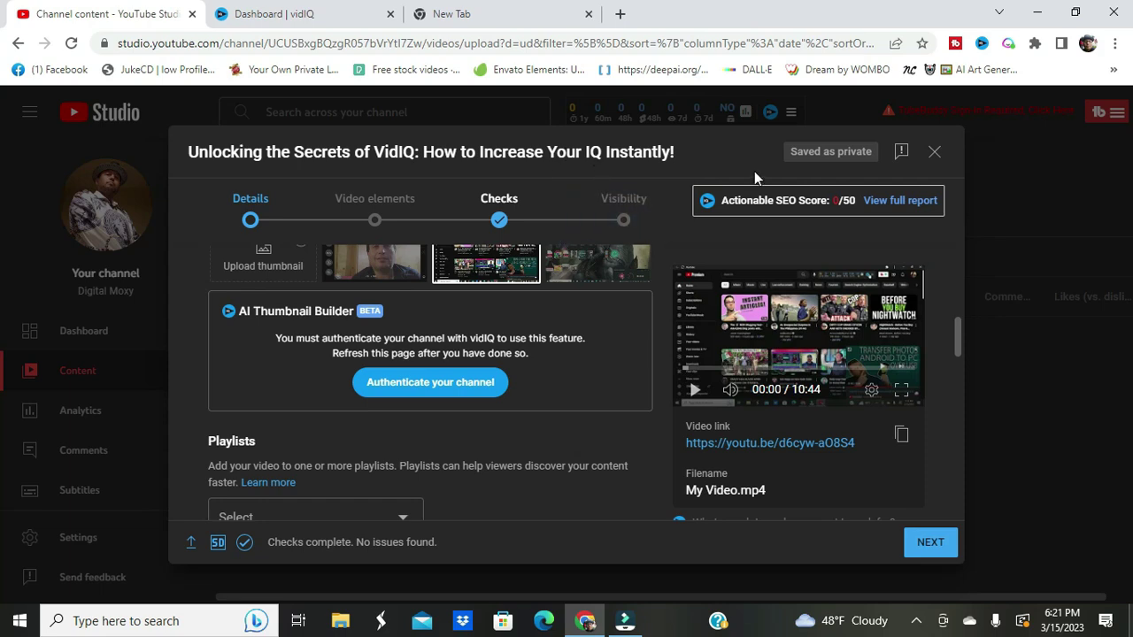
scroll(631, 337, "up", 10)
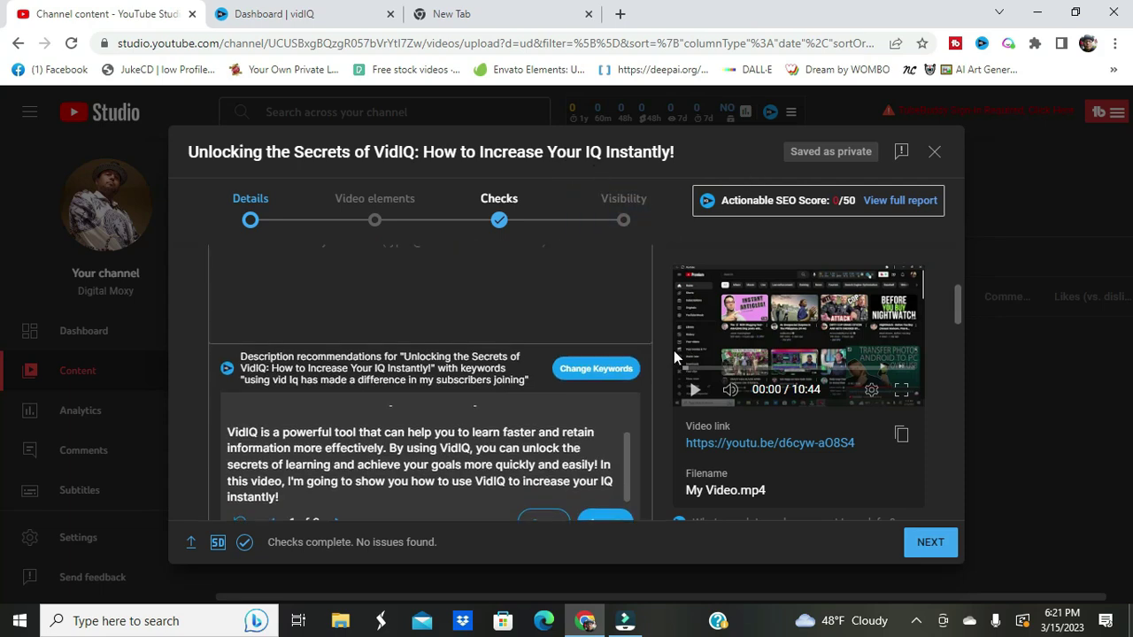
scroll(712, 382, "up", 3)
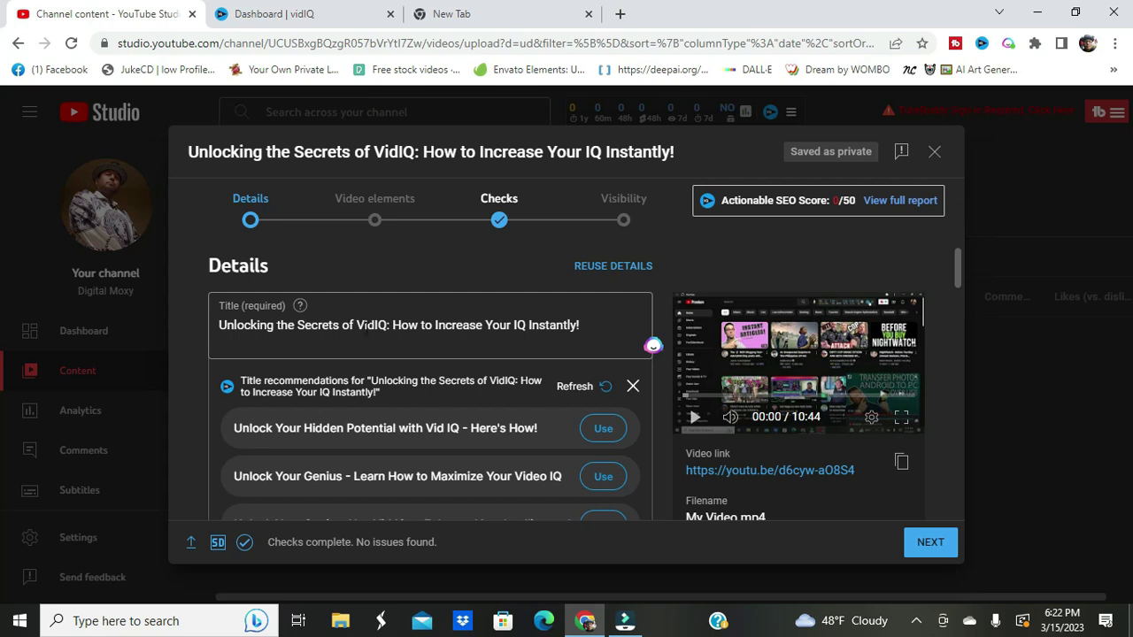
scroll(528, 332, "down", 5)
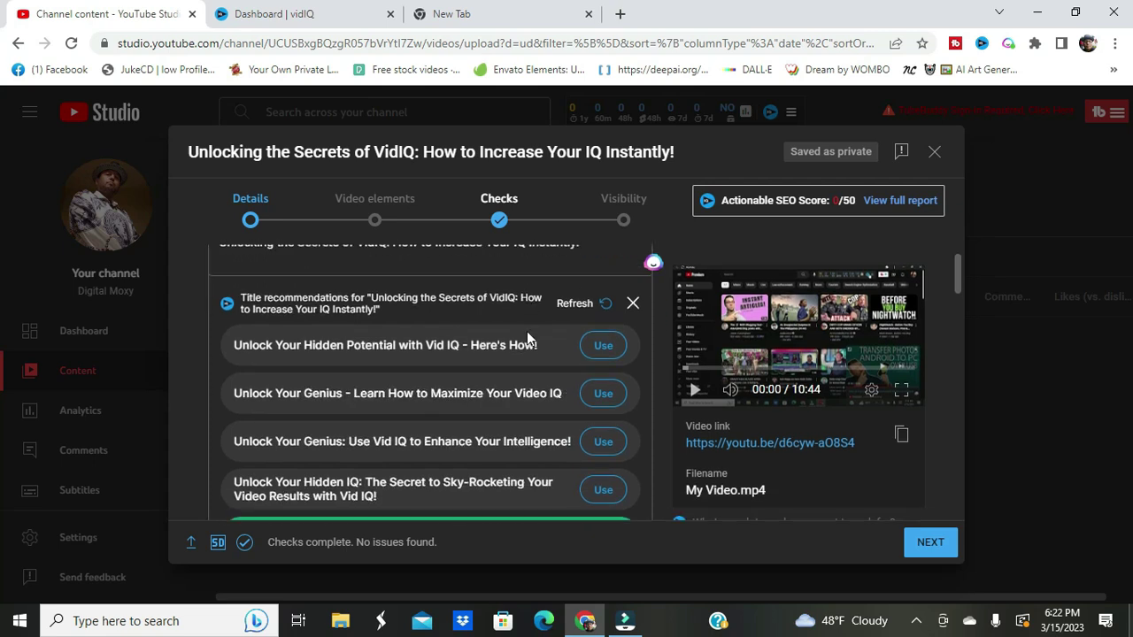
scroll(516, 354, "down", 1)
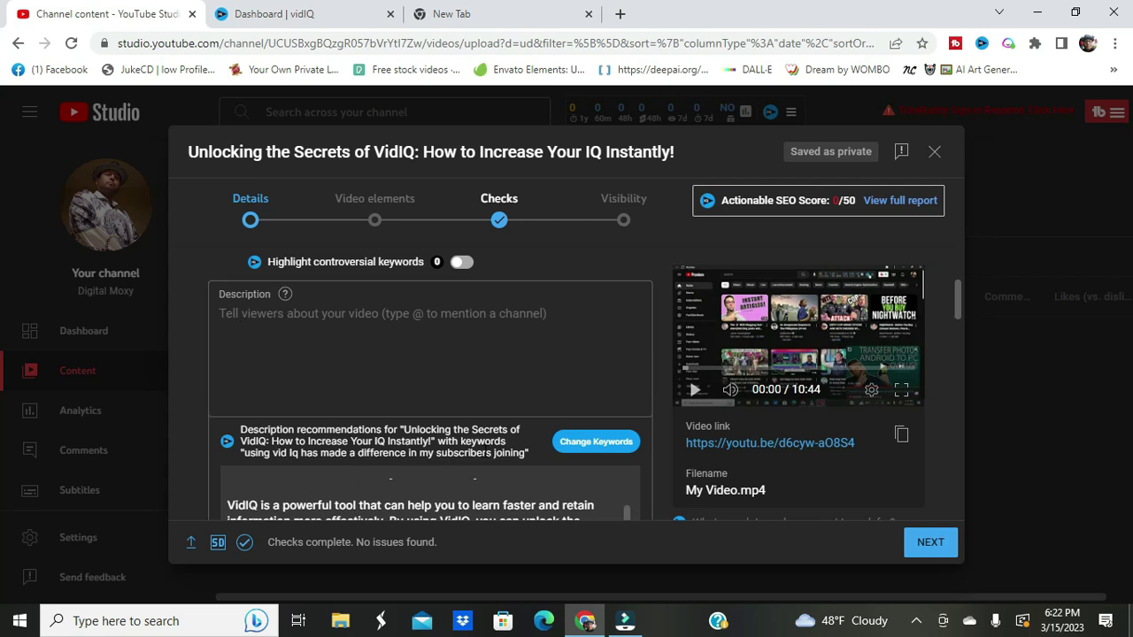
Step: Advance vidIQ's description suggestions to 2 of 3, then bring up the AI Description Generator keyword entry
scroll(437, 470, "down", 1)
scroll(565, 421, "down", 1)
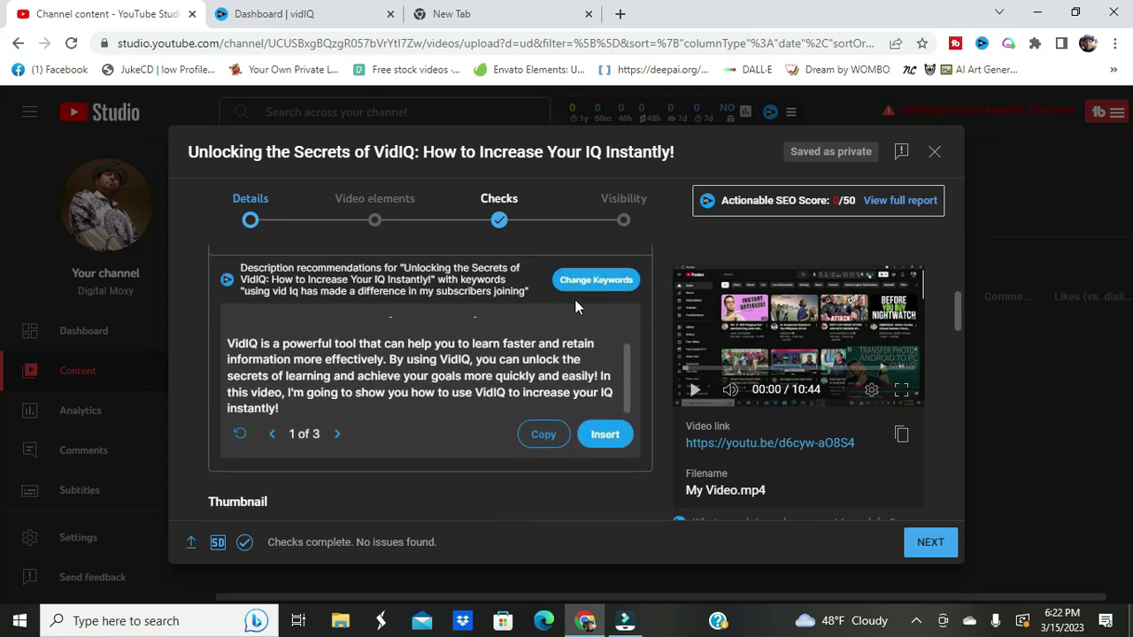
scroll(575, 299, "up", 1)
scroll(574, 299, "down", 2)
scroll(370, 344, "up", 1)
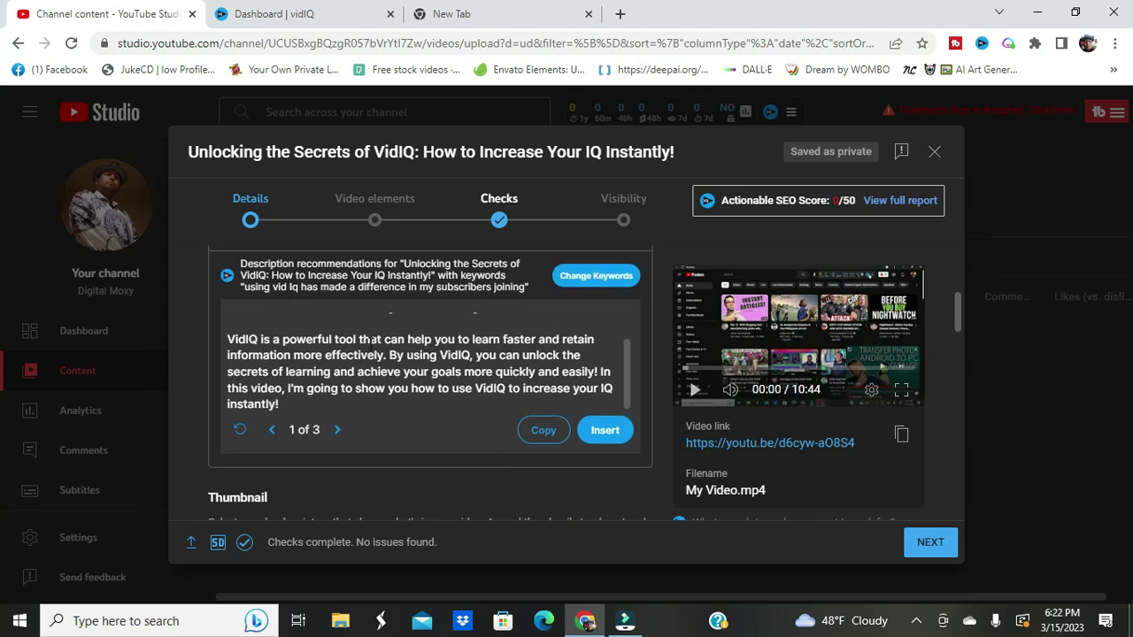
scroll(437, 332, "down", 1)
scroll(446, 351, "down", 1)
scroll(451, 352, "up", 2)
scroll(322, 371, "down", 1)
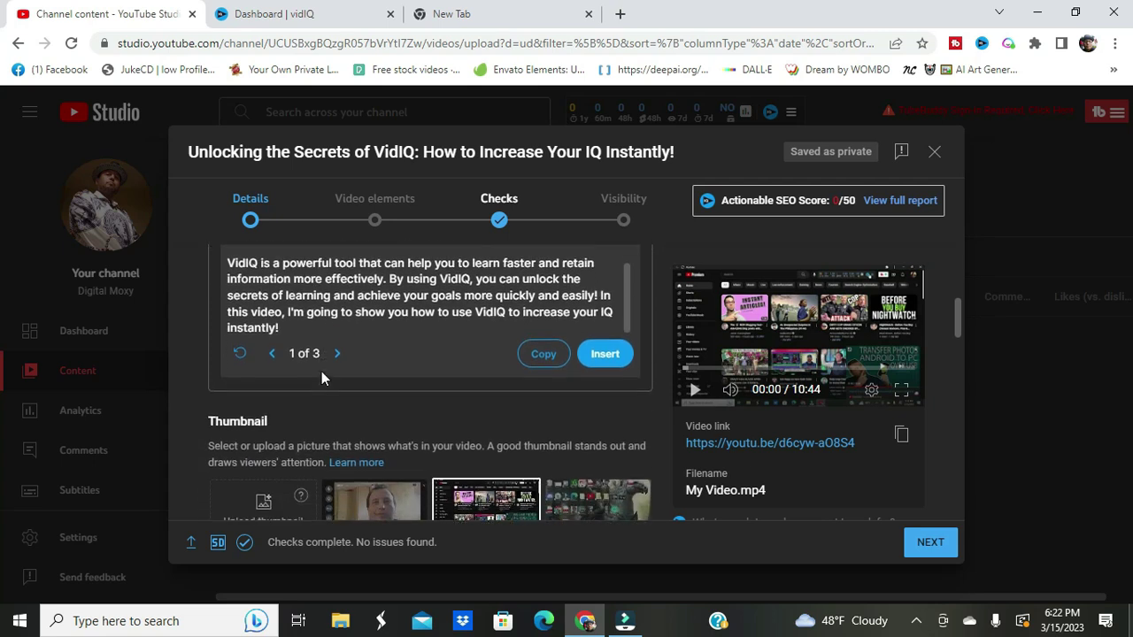
scroll(321, 371, "up", 1)
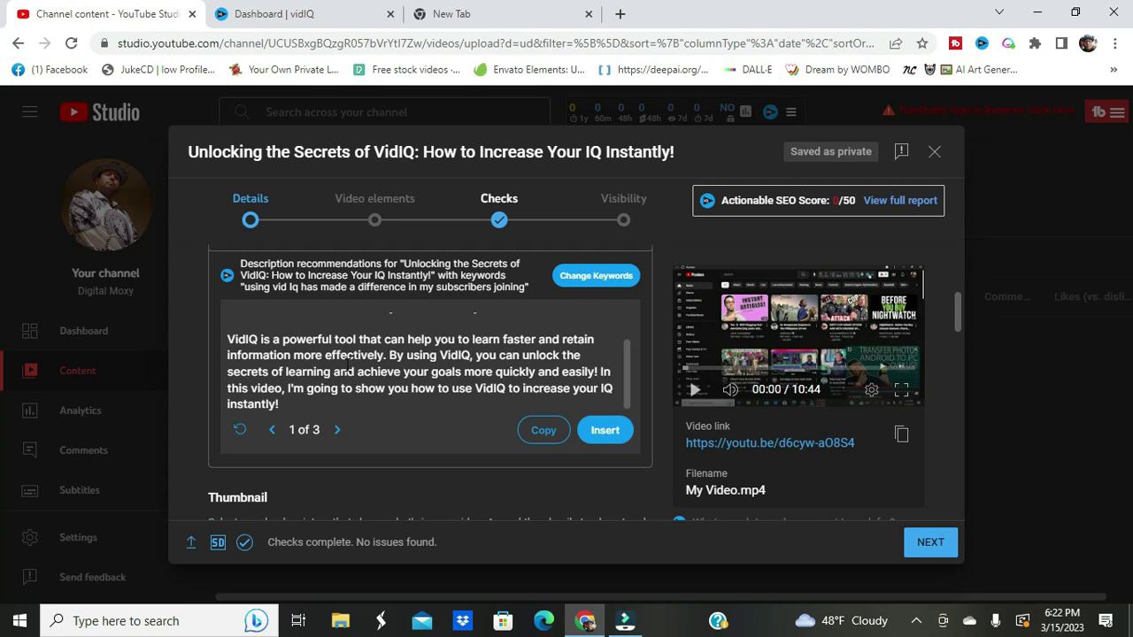
left_click(335, 429)
scroll(335, 403, "up", 2)
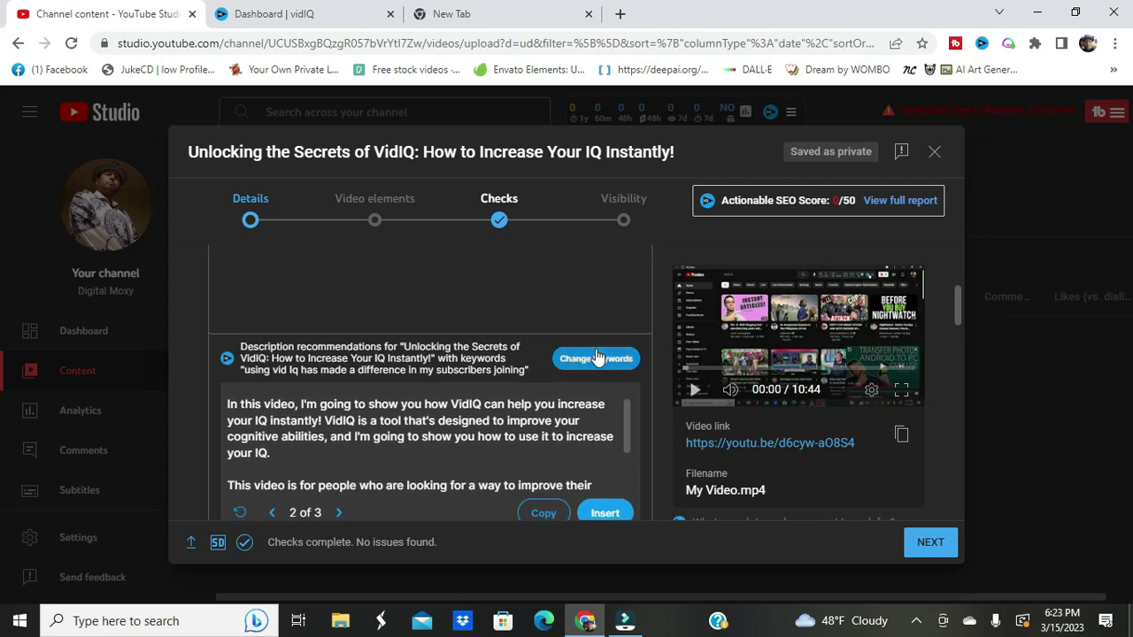
left_click(598, 357)
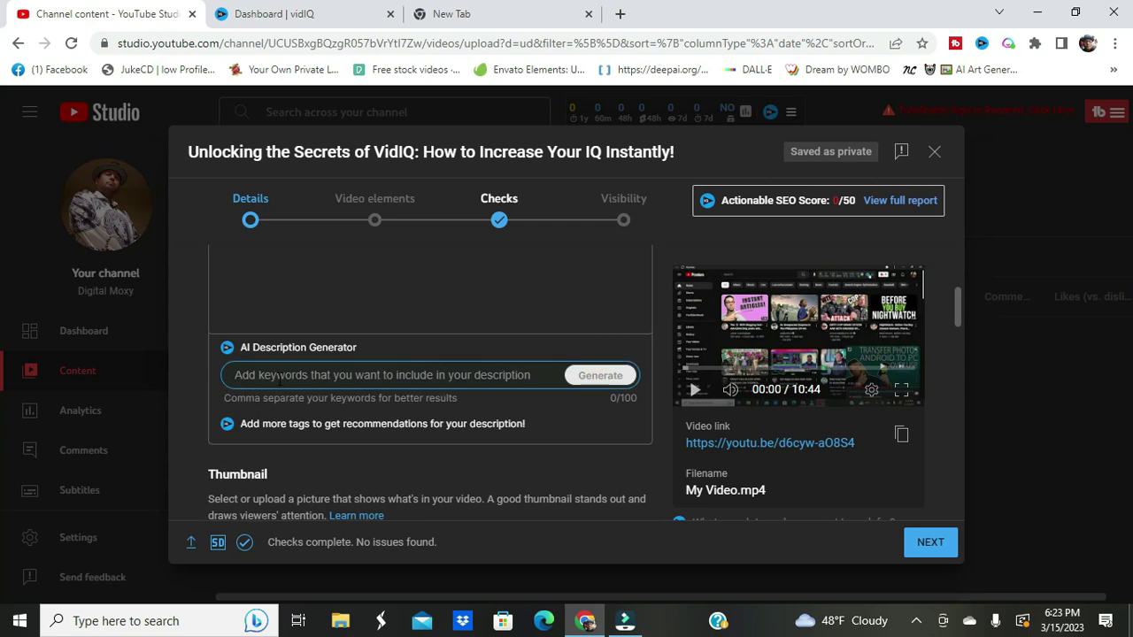
Step: Enter the generator keywords 'learning how to use vid iq to gain subscribers', fixing typos, and generate descriptions
left_click(278, 378)
type("lear")
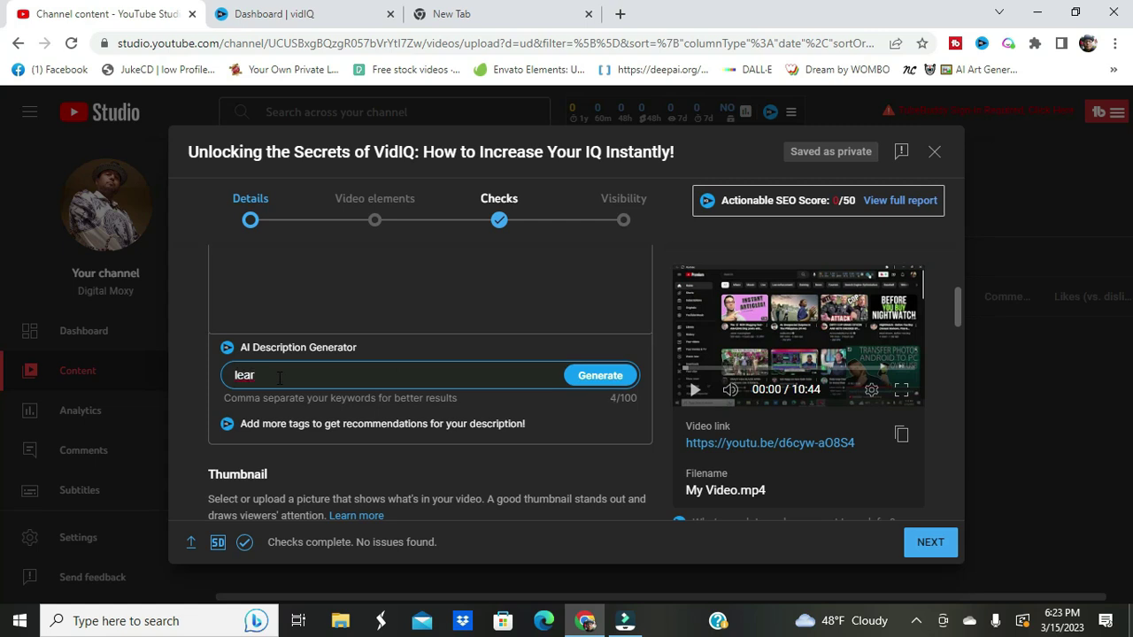
type("ning ")
type("n")
type("ow t")
type("o use")
type(" v")
type("id ")
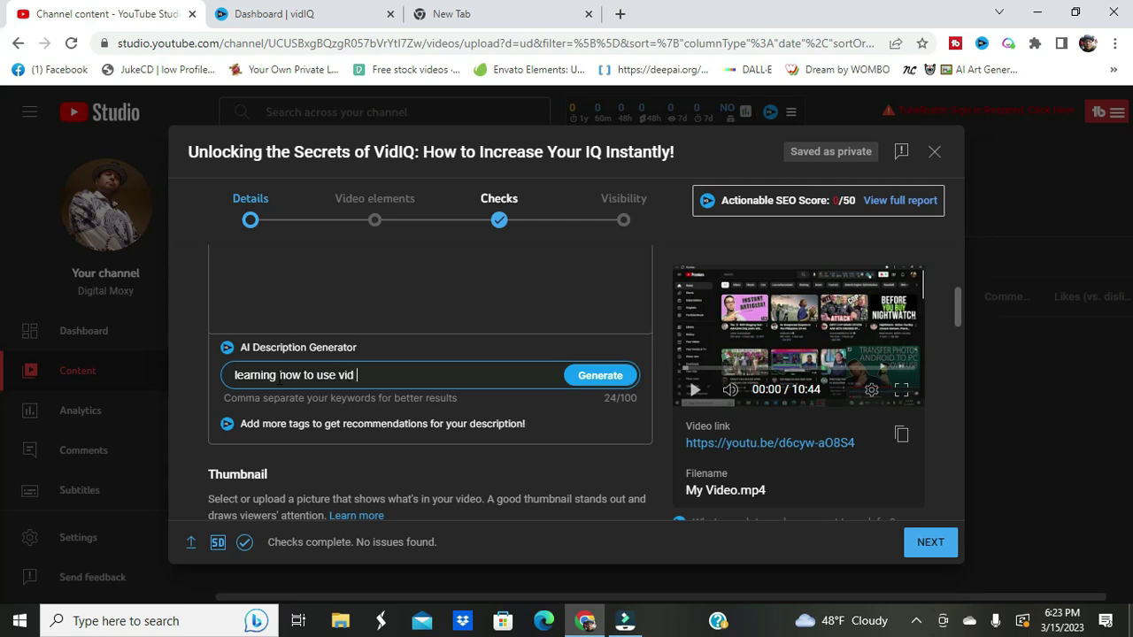
type("iq g=to gau")
key("BackSpace")
type("in vid ")
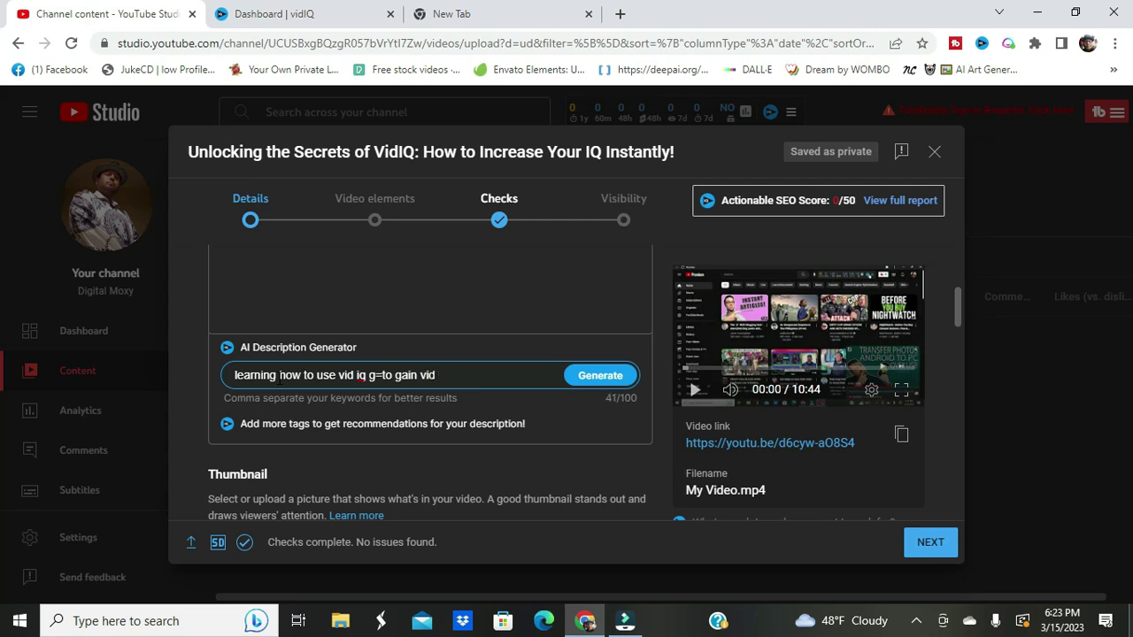
type("iq")
left_click(382, 375)
left_click(379, 375)
key("BackSpace")
key("BackSpace")
left_click(443, 375)
key("BackSpace")
key("BackSpace")
key("BackSpace")
key("BackSpace")
key("BackSpace")
key("BackSpace")
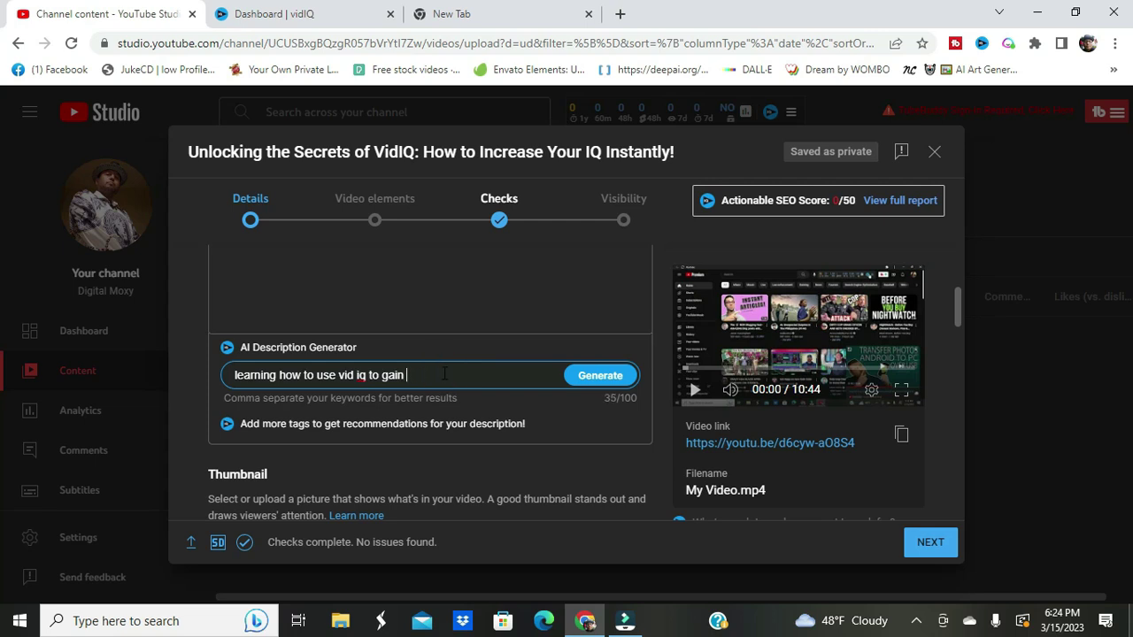
type("subscribers")
left_click(587, 386)
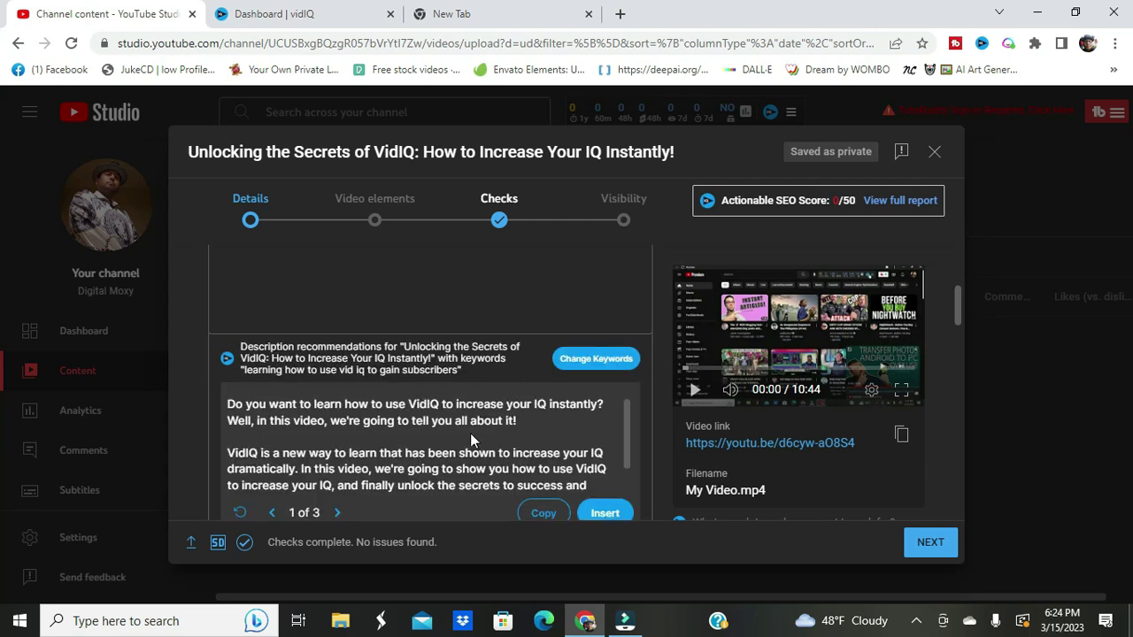
Step: Browse the new vidIQ suggestions to 3 of 3 and insert that subscribers paragraph into the Description
scroll(470, 433, "down", 2)
scroll(469, 432, "up", 2)
scroll(584, 470, "down", 1)
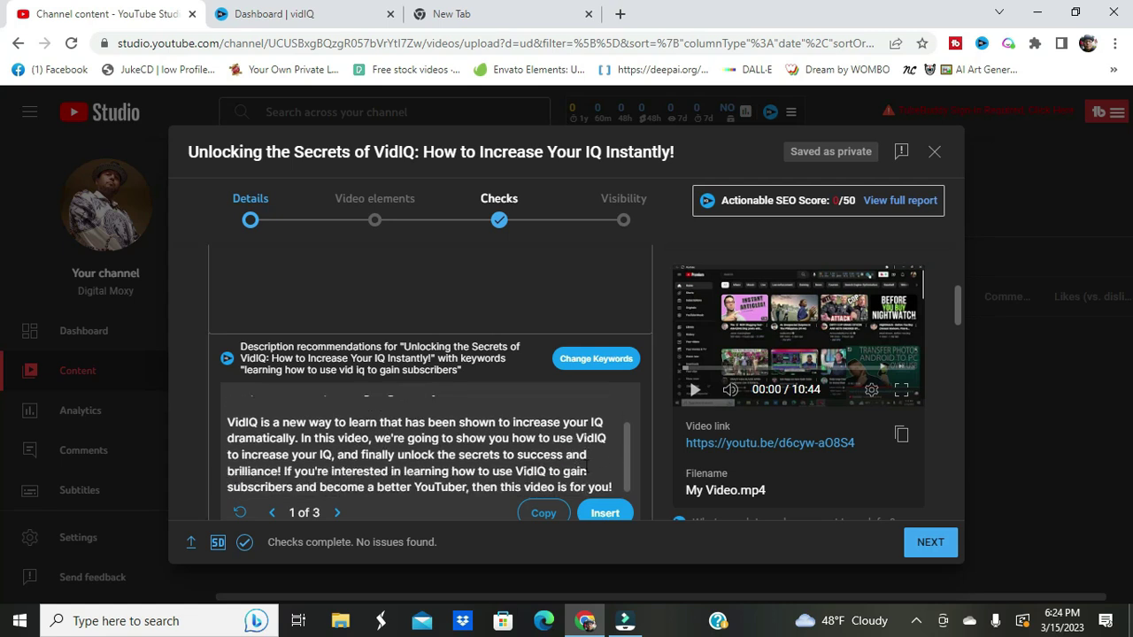
scroll(514, 492, "down", 1)
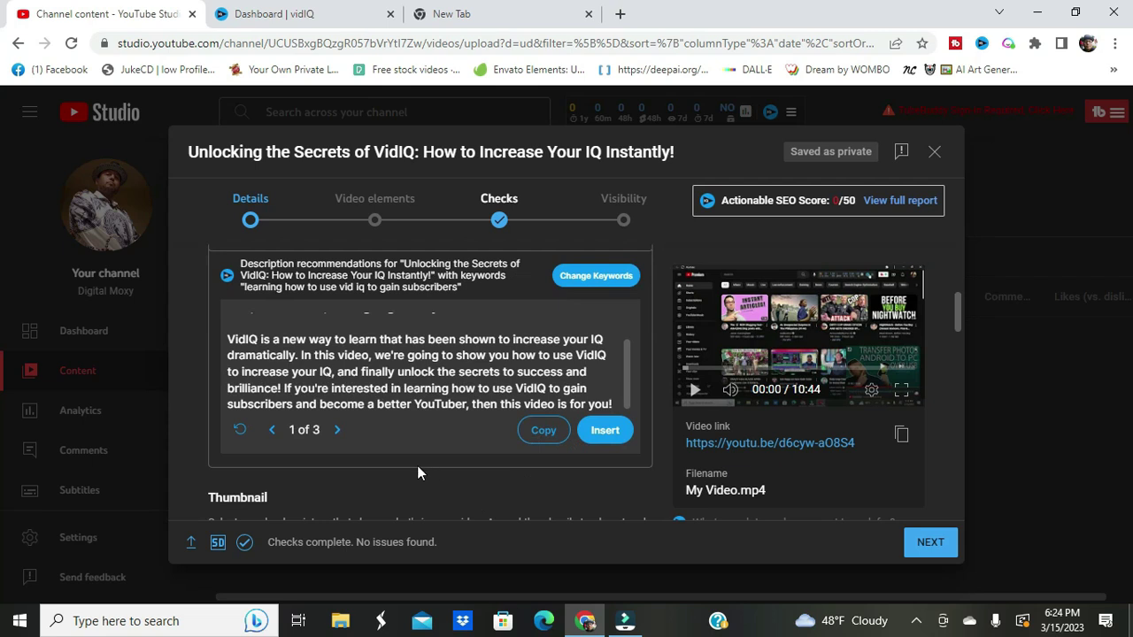
left_click(340, 432)
scroll(363, 403, "up", 2)
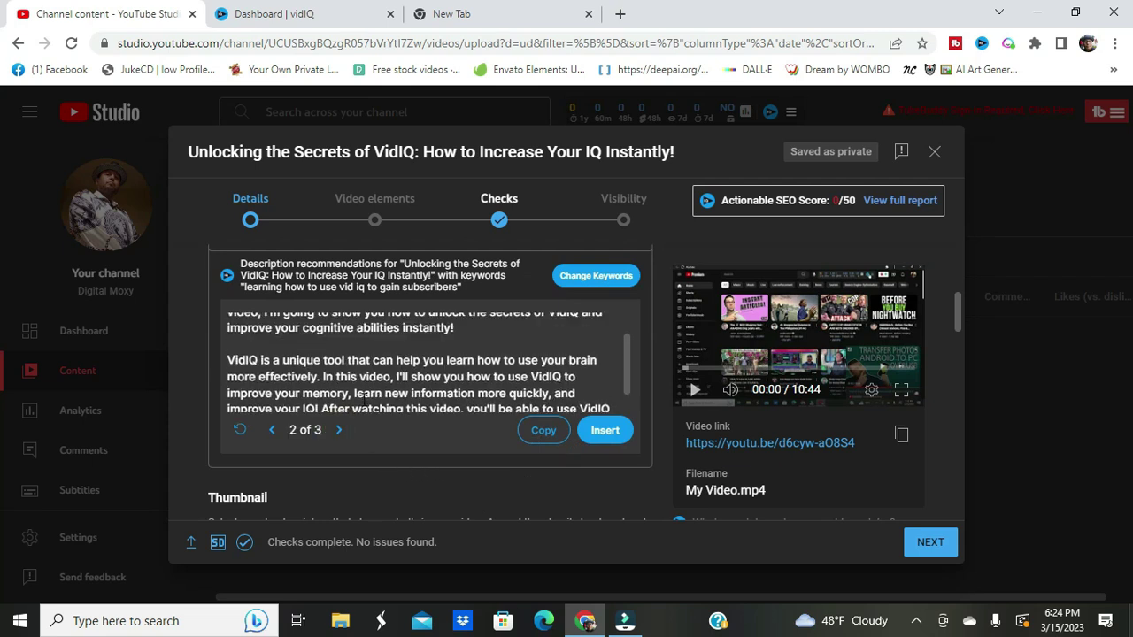
scroll(354, 403, "down", 3)
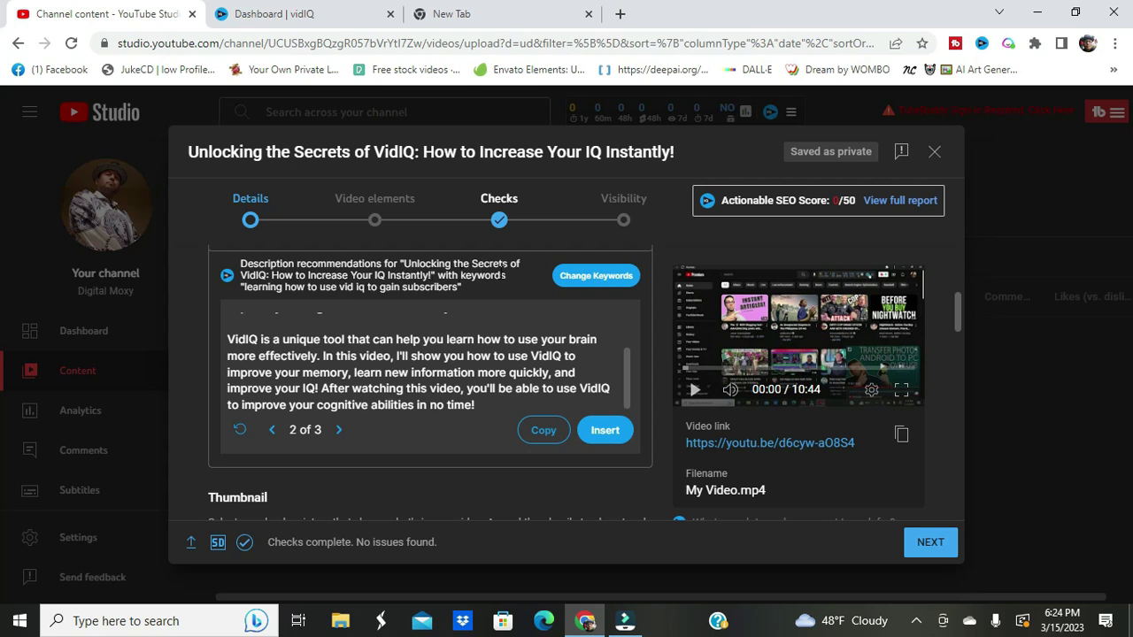
left_click(434, 275)
left_click(338, 430)
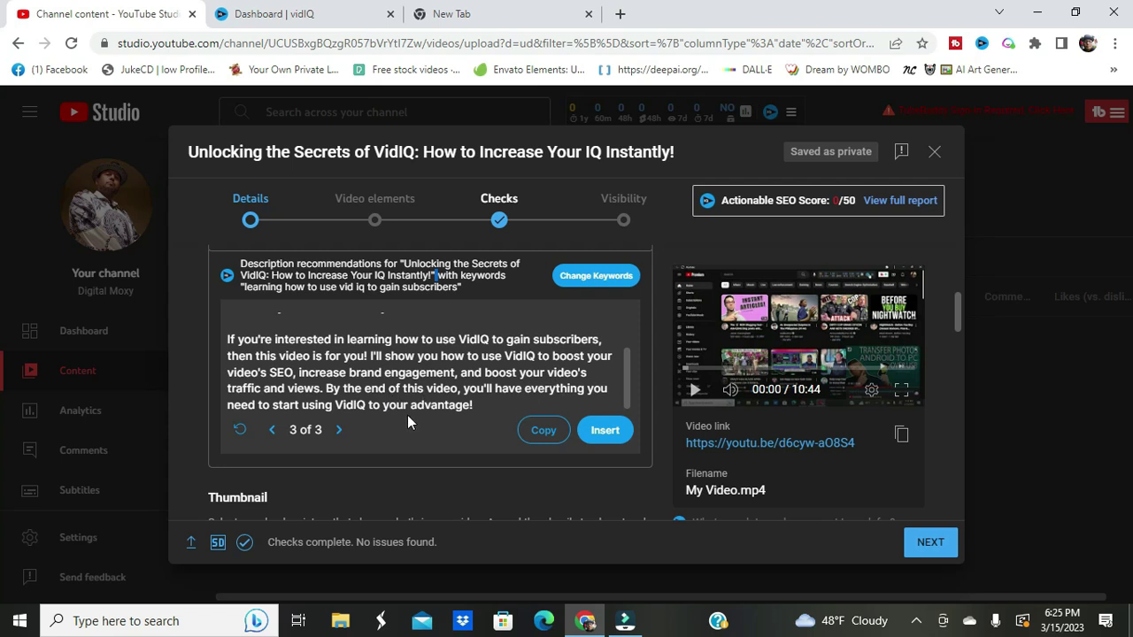
scroll(488, 415, "down", 1)
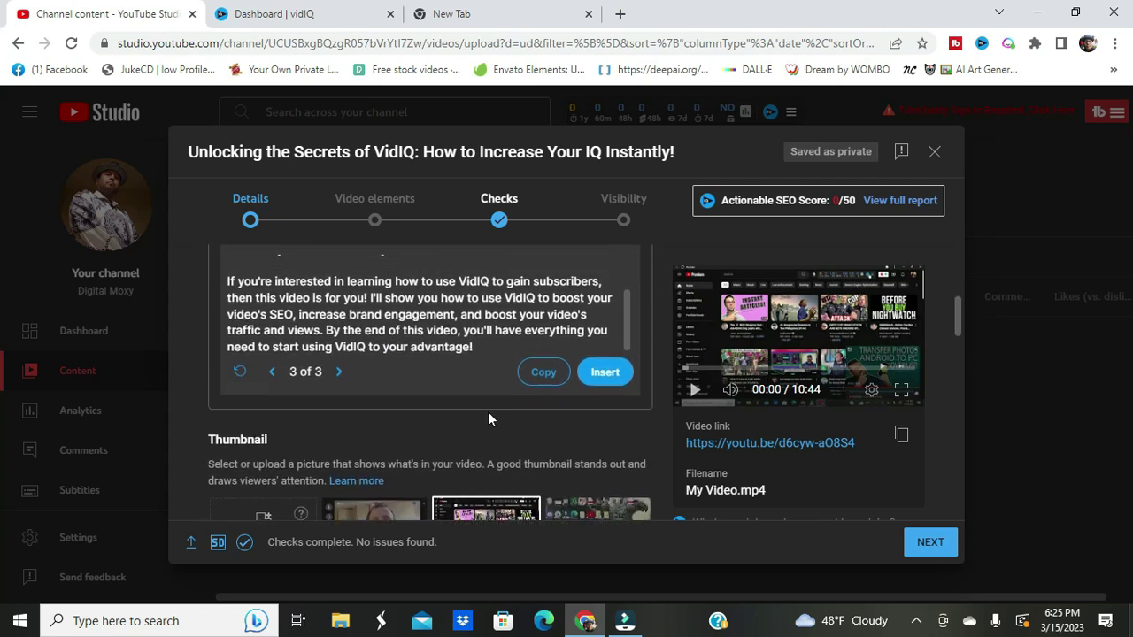
scroll(488, 411, "up", 1)
left_click(601, 426)
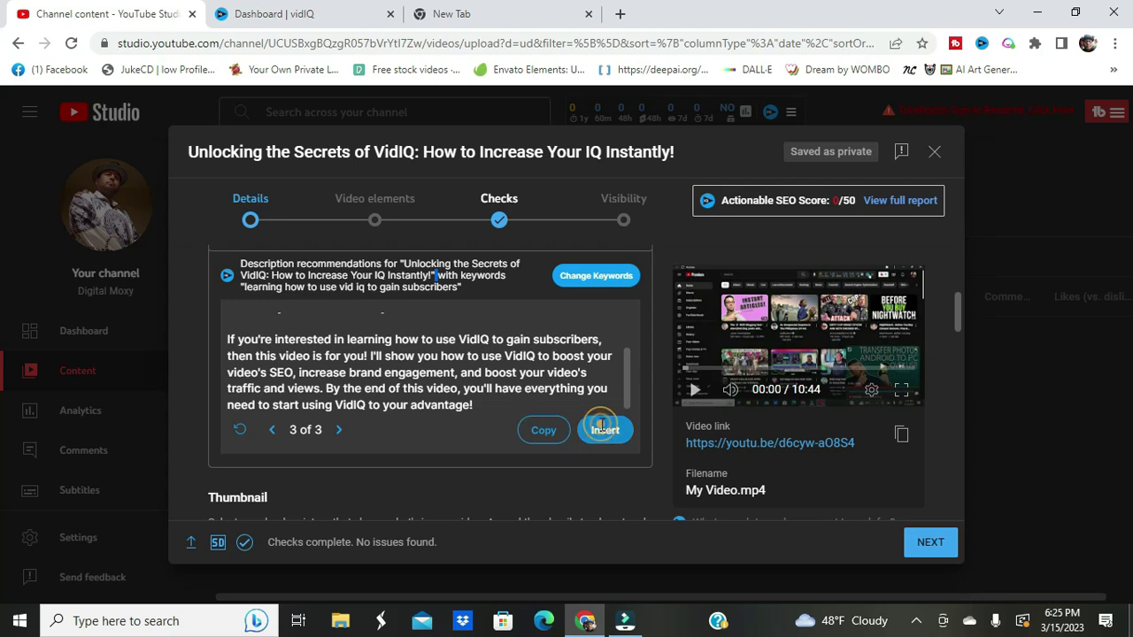
scroll(398, 389, "up", 2)
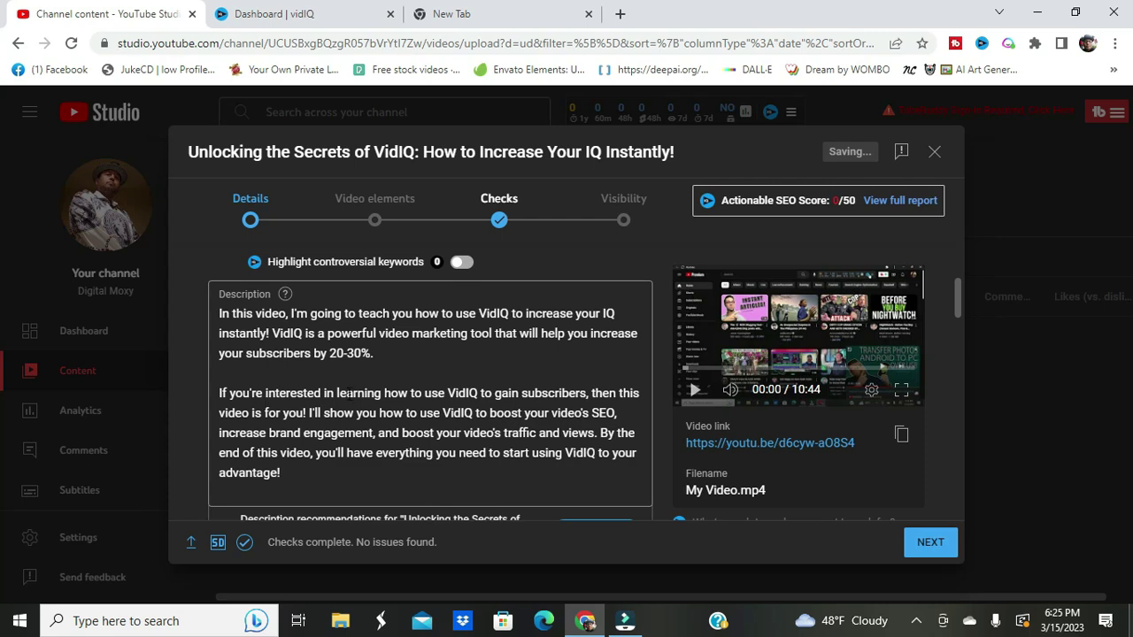
scroll(500, 407, "up", 5)
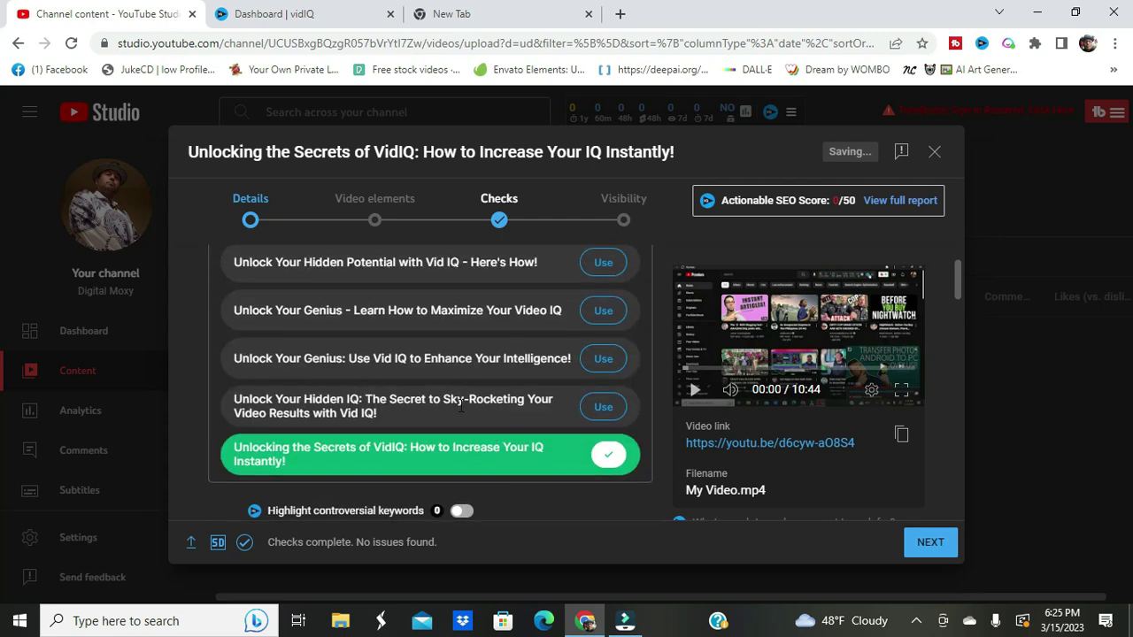
scroll(441, 410, "up", 1)
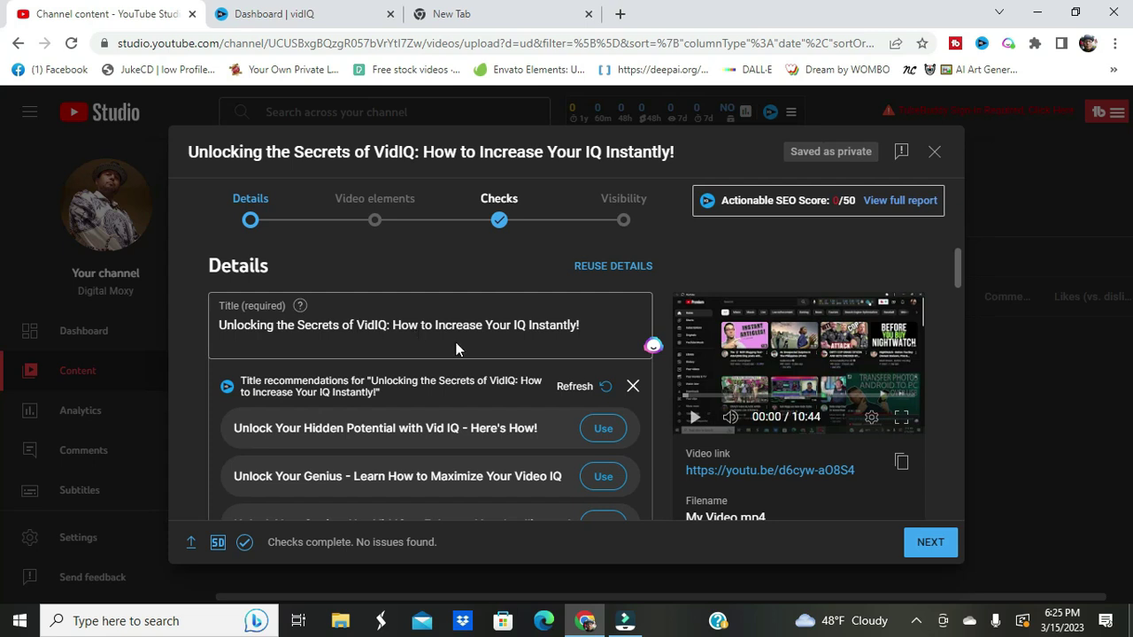
scroll(469, 348, "down", 2)
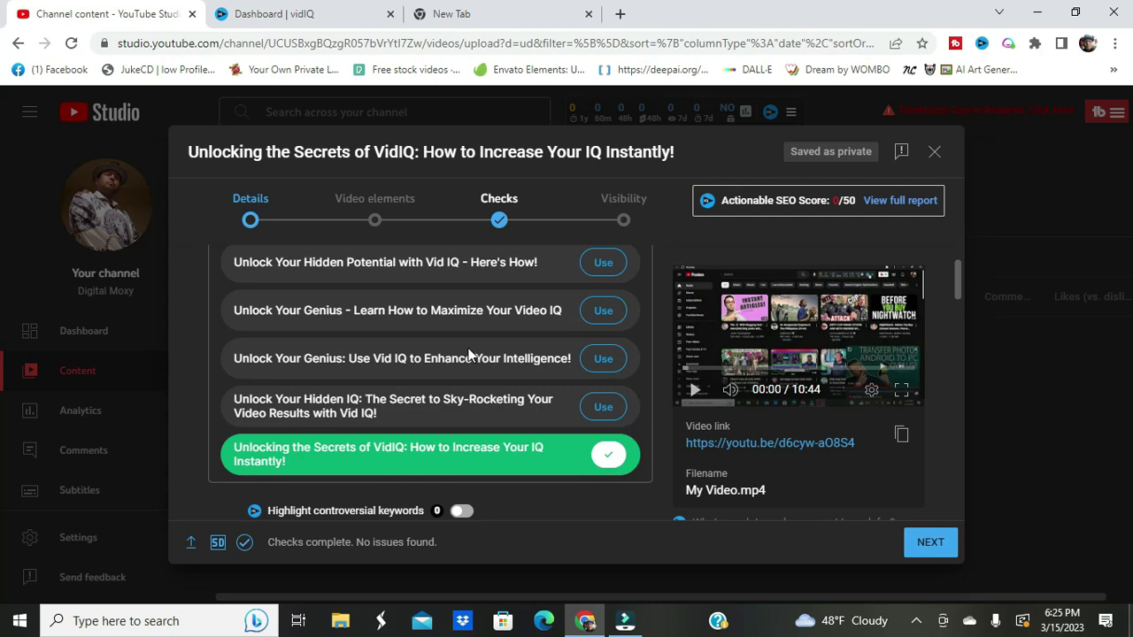
scroll(469, 354, "down", 2)
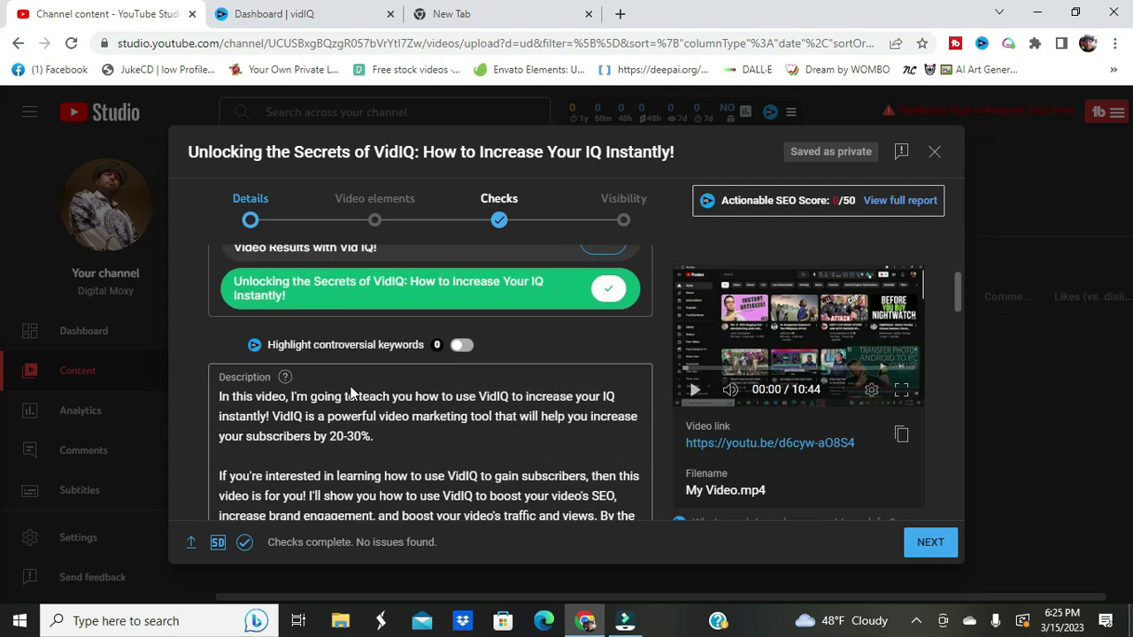
scroll(354, 393, "down", 1)
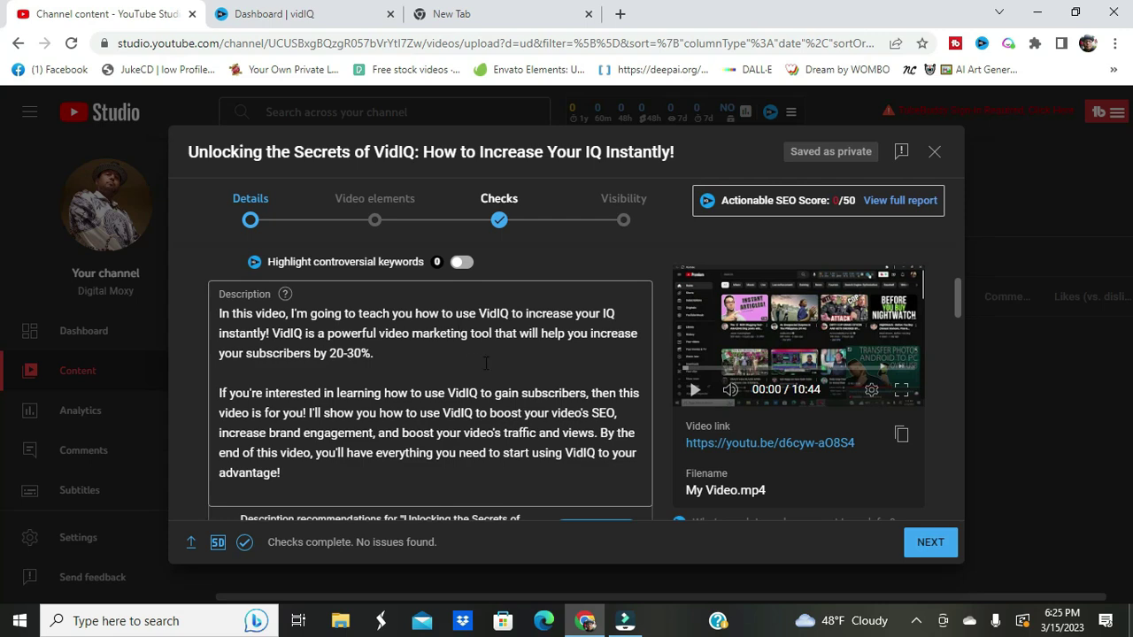
scroll(489, 395, "down", 5)
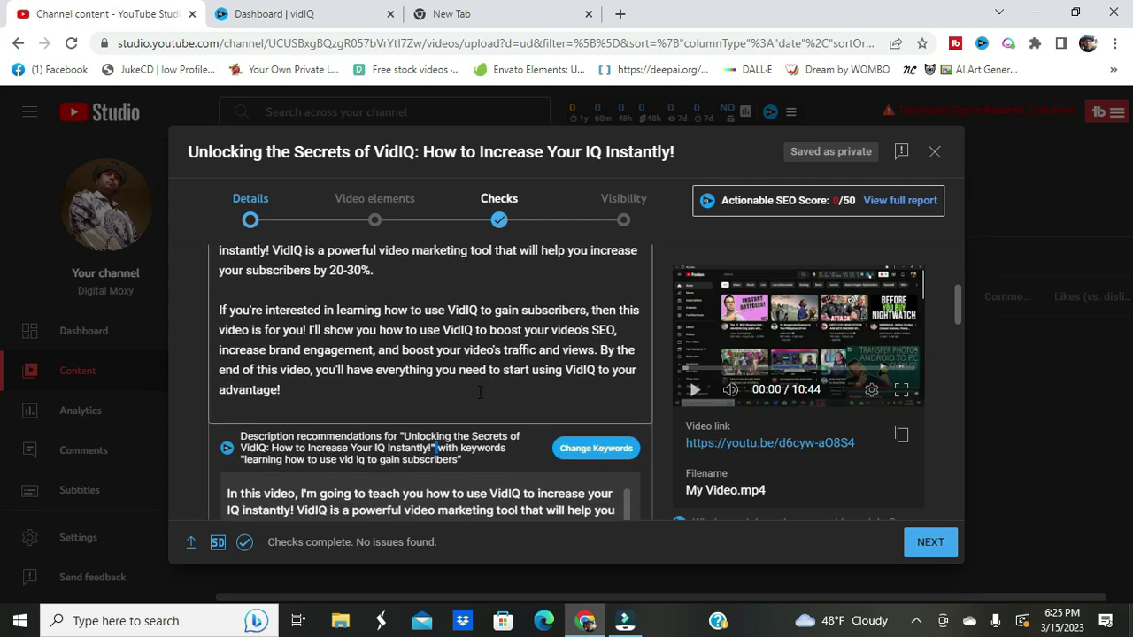
scroll(478, 392, "down", 2)
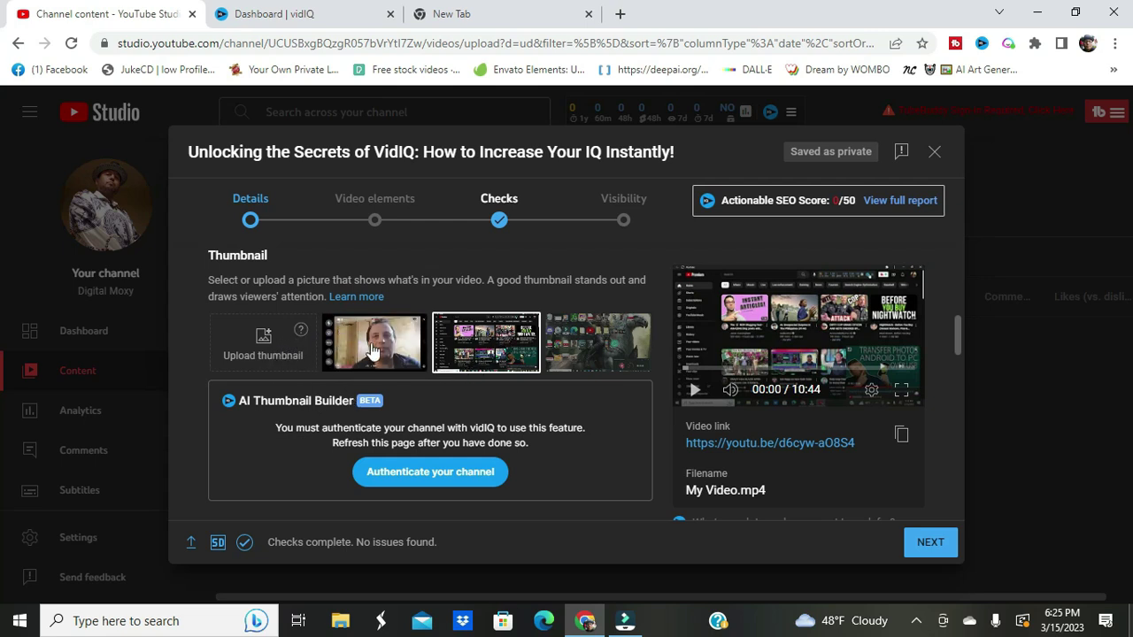
Step: Choose the first auto-generated frame, showing the man's face, as the video thumbnail
scroll(433, 350, "down", 1)
scroll(432, 350, "down", 3)
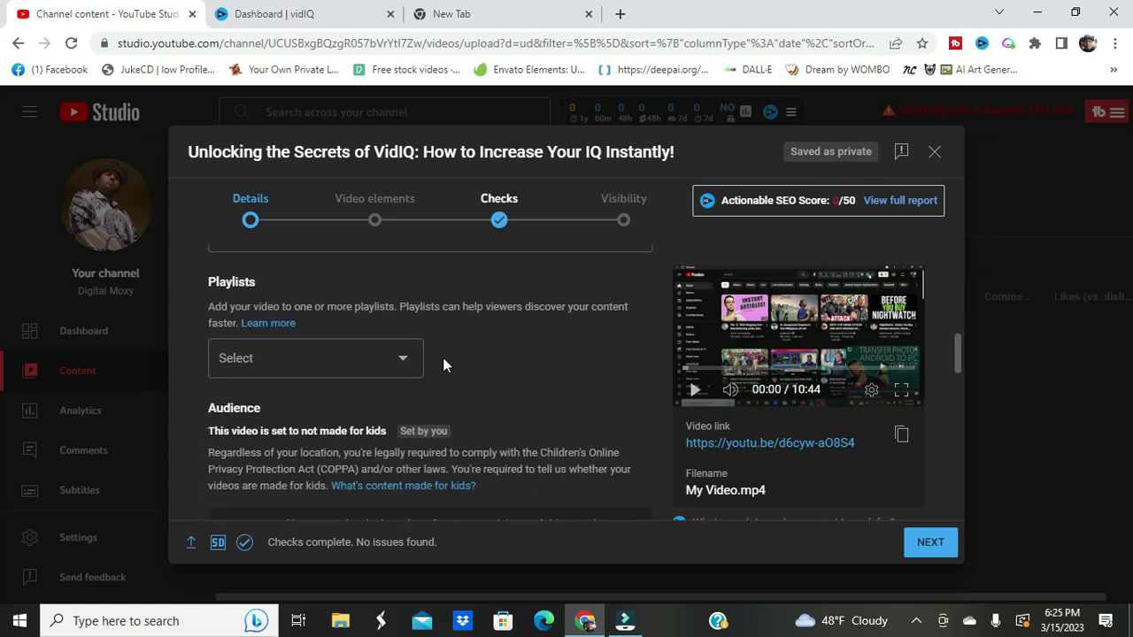
scroll(443, 357, "up", 4)
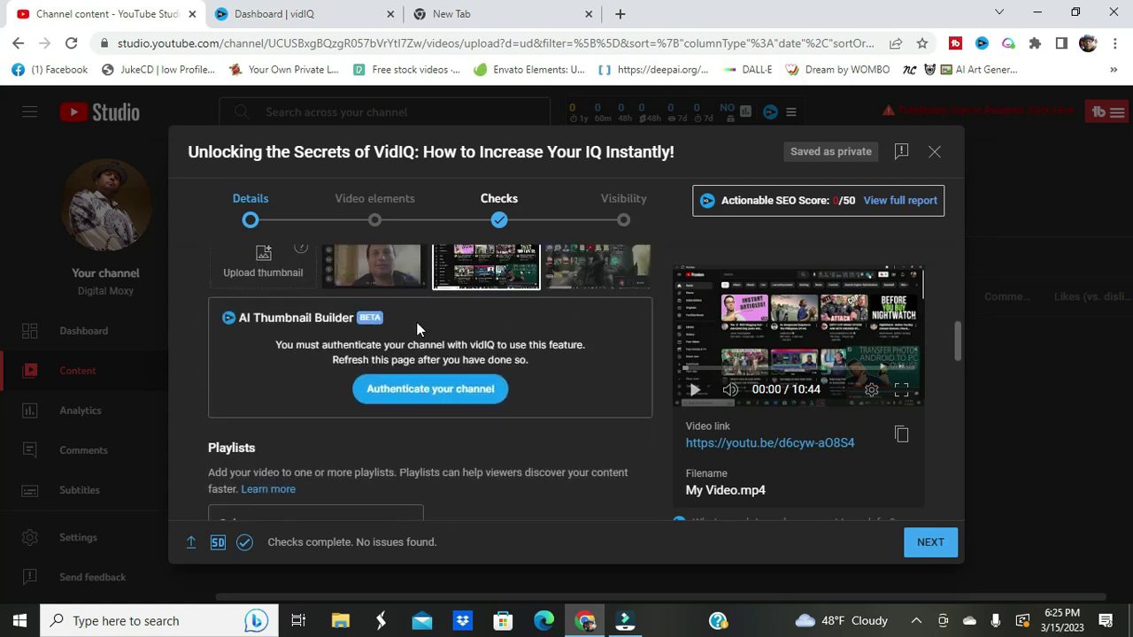
left_click(396, 276)
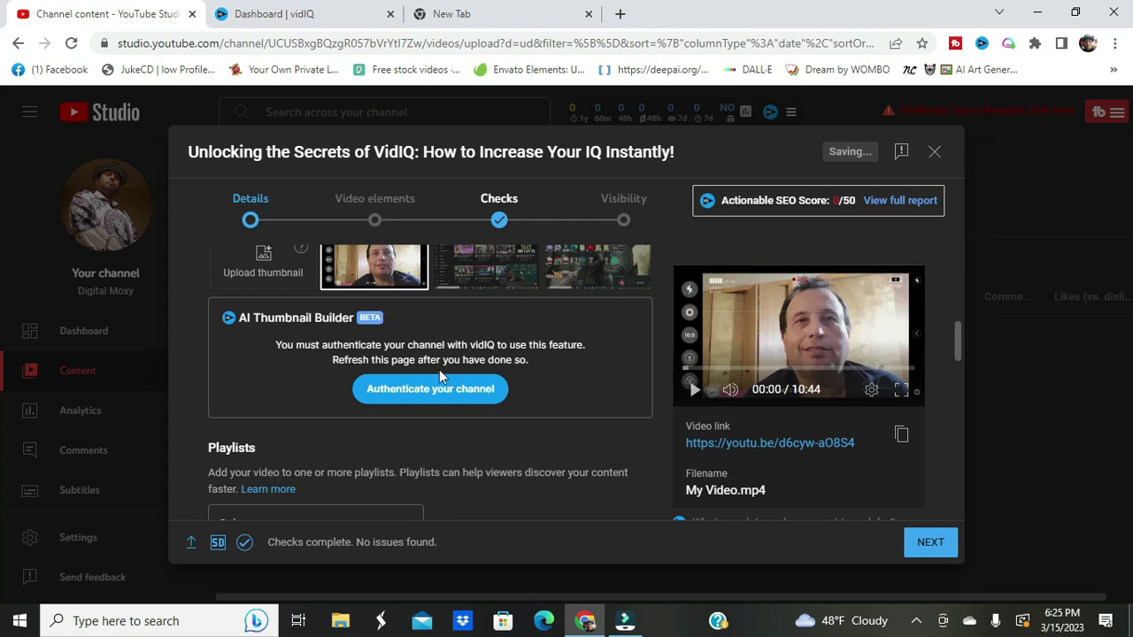
scroll(434, 385, "down", 2)
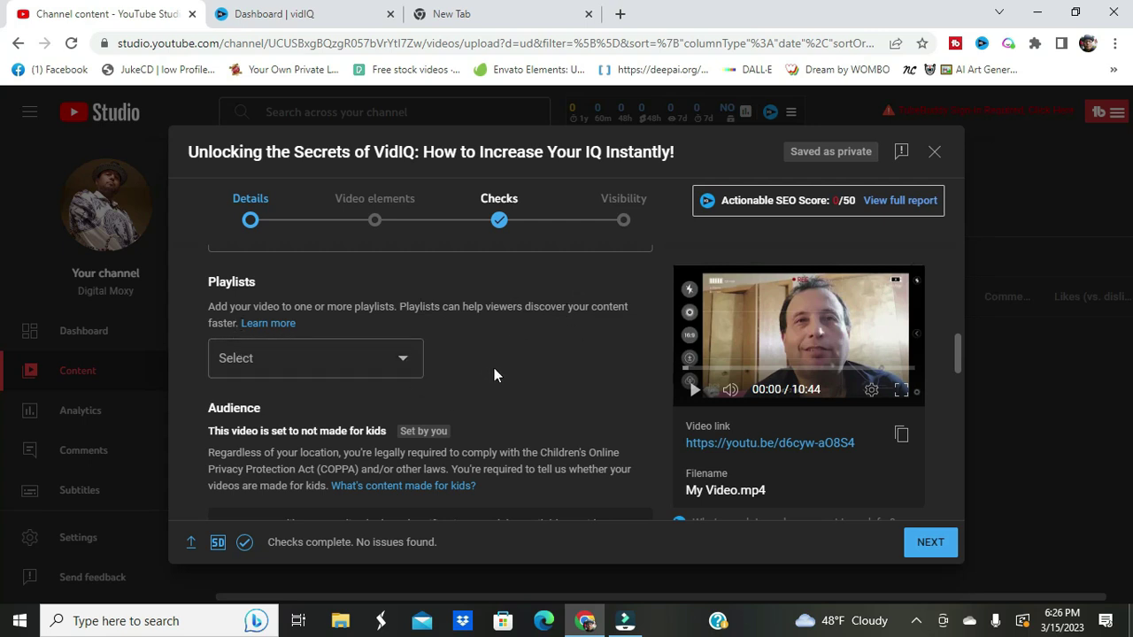
Step: Create a new playlist titled 'vid iq' from the Playlists dropdown and assign the video to it
left_click(402, 362)
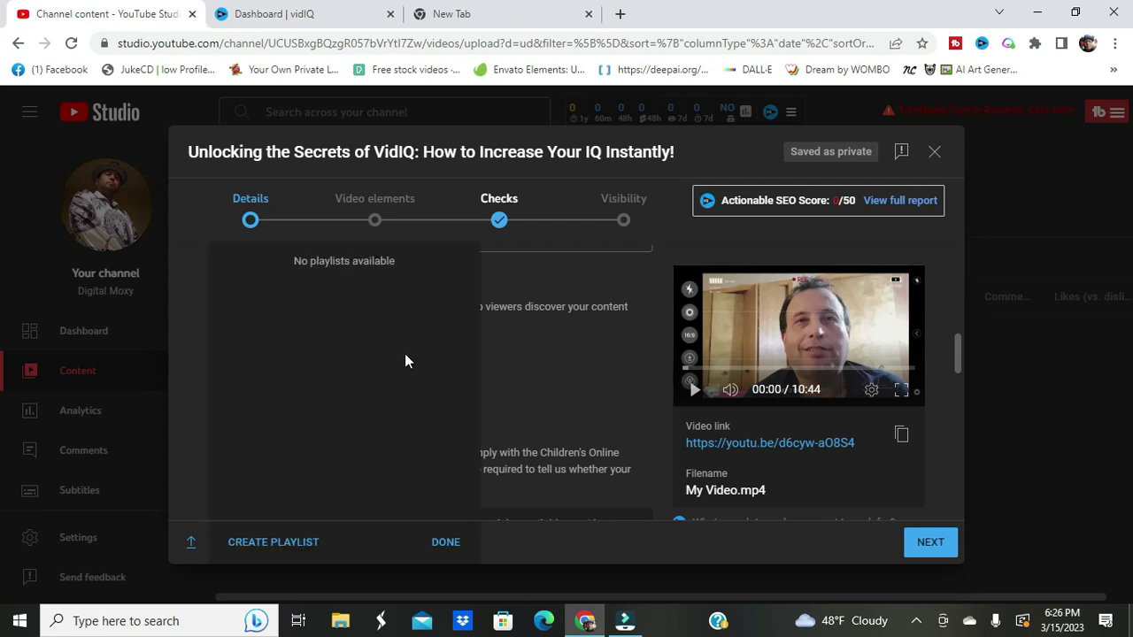
left_click(285, 540)
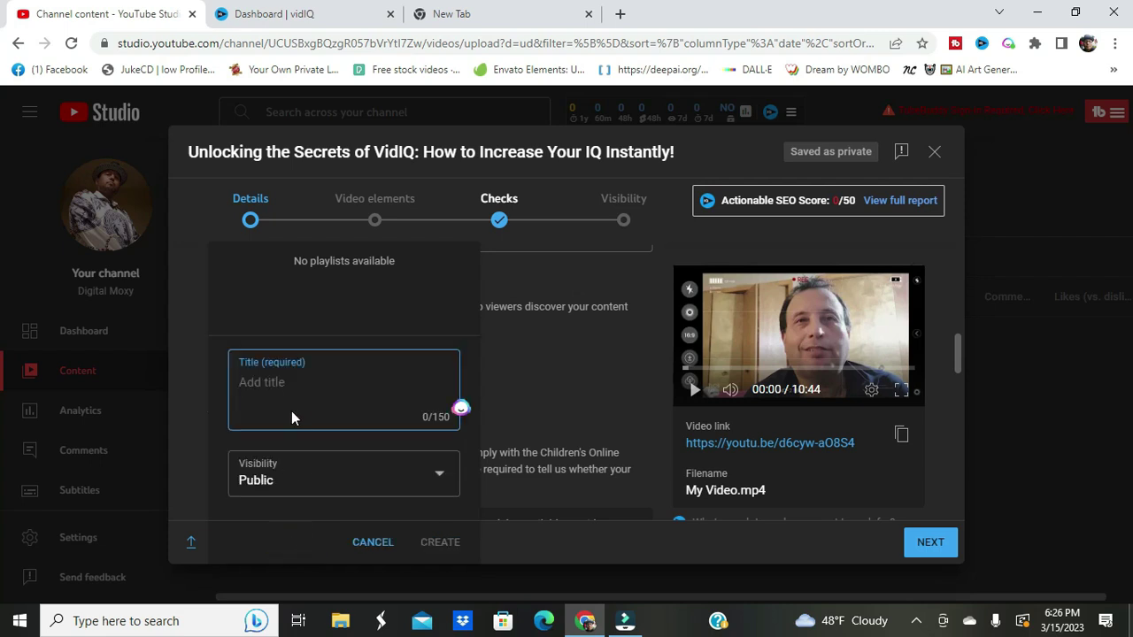
left_click(272, 386)
type("vid")
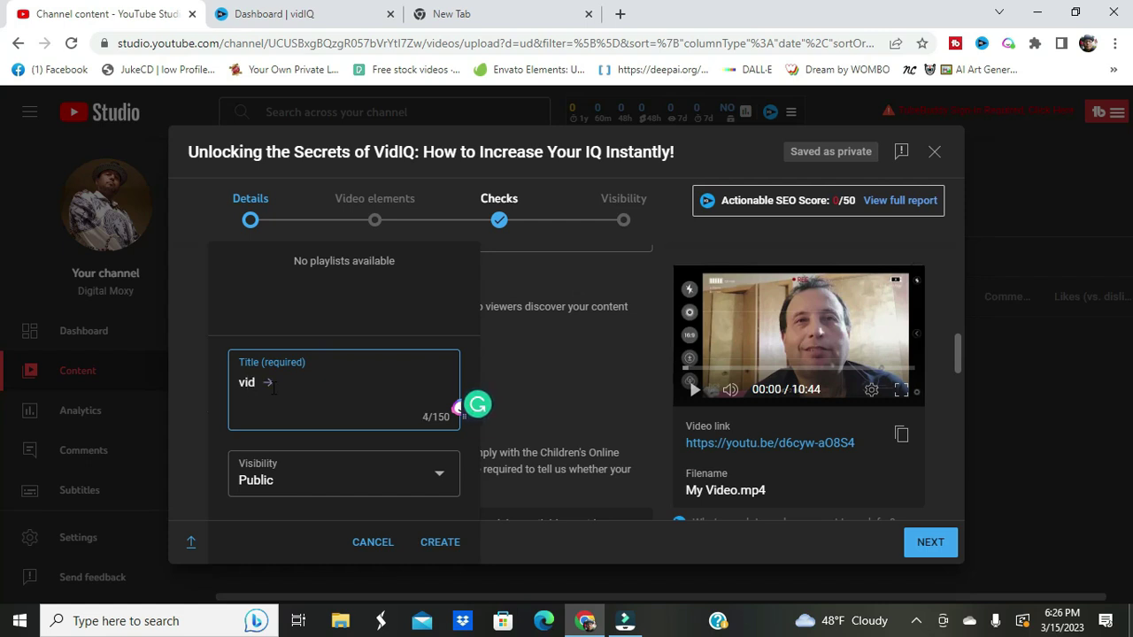
type(" iq")
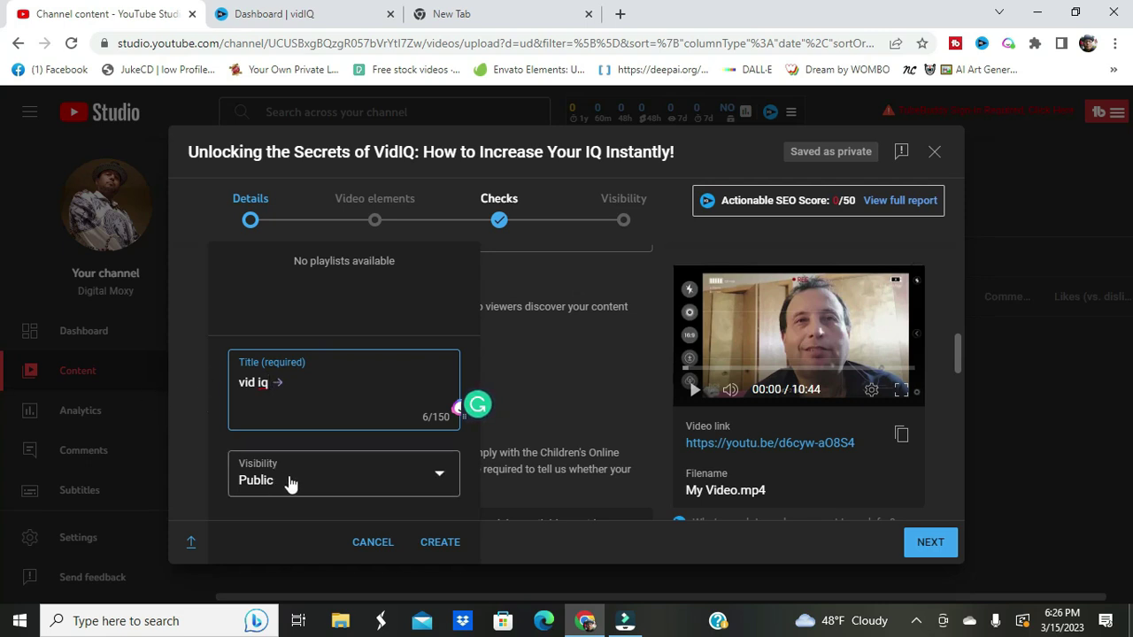
left_click(440, 543)
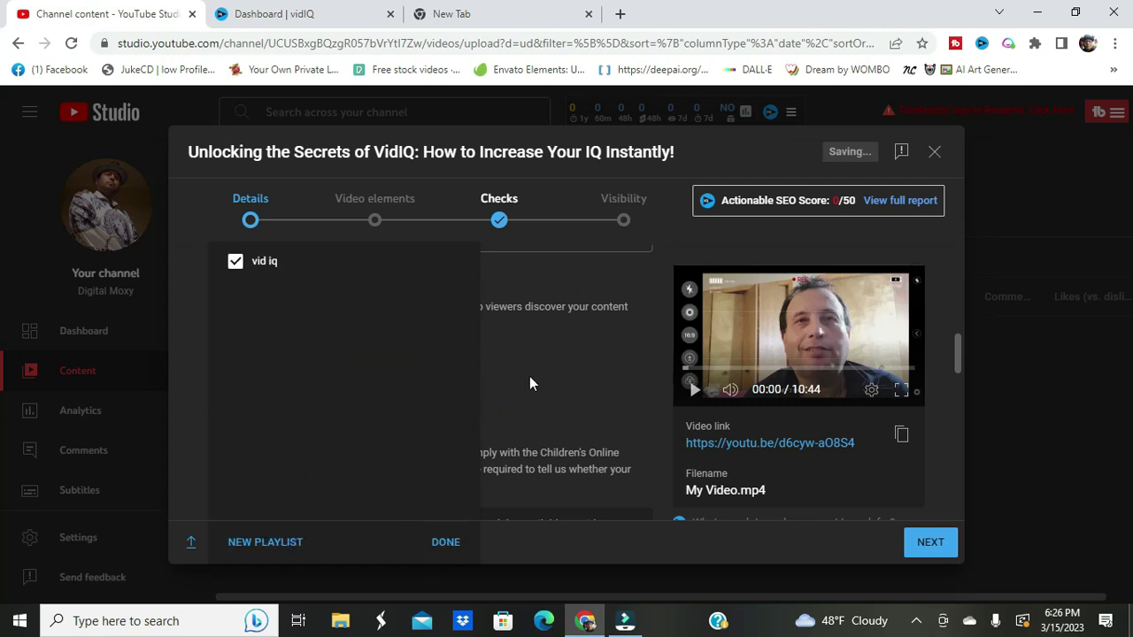
left_click(446, 542)
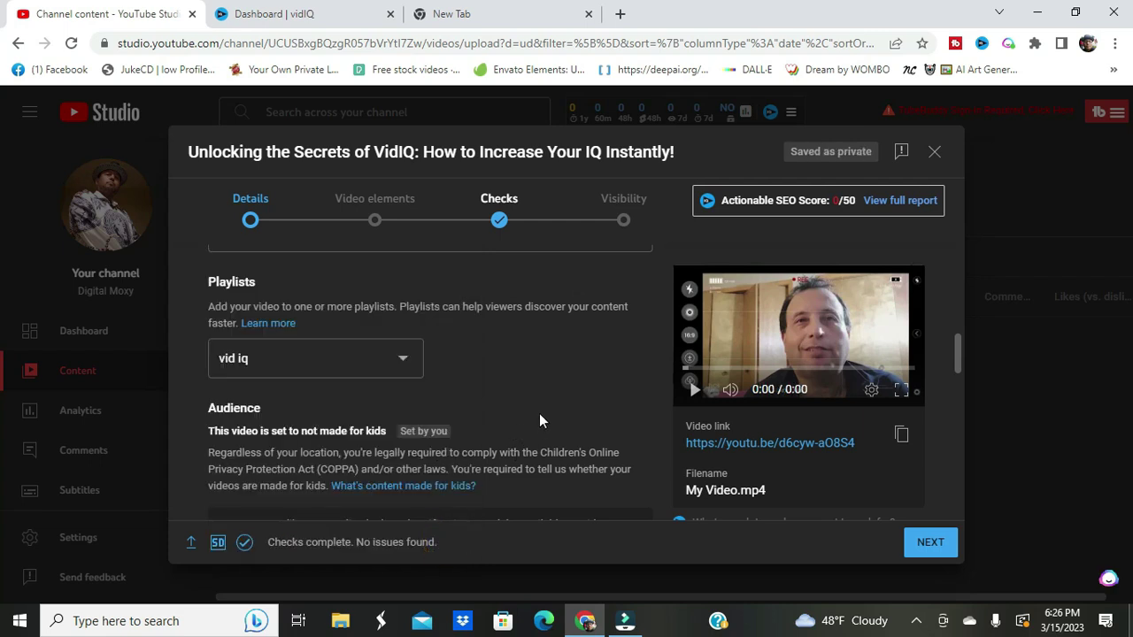
Step: Scroll past Audience and chapters to the Tags field and launch vidIQ's Keyword Inspector from it
scroll(538, 416, "down", 3)
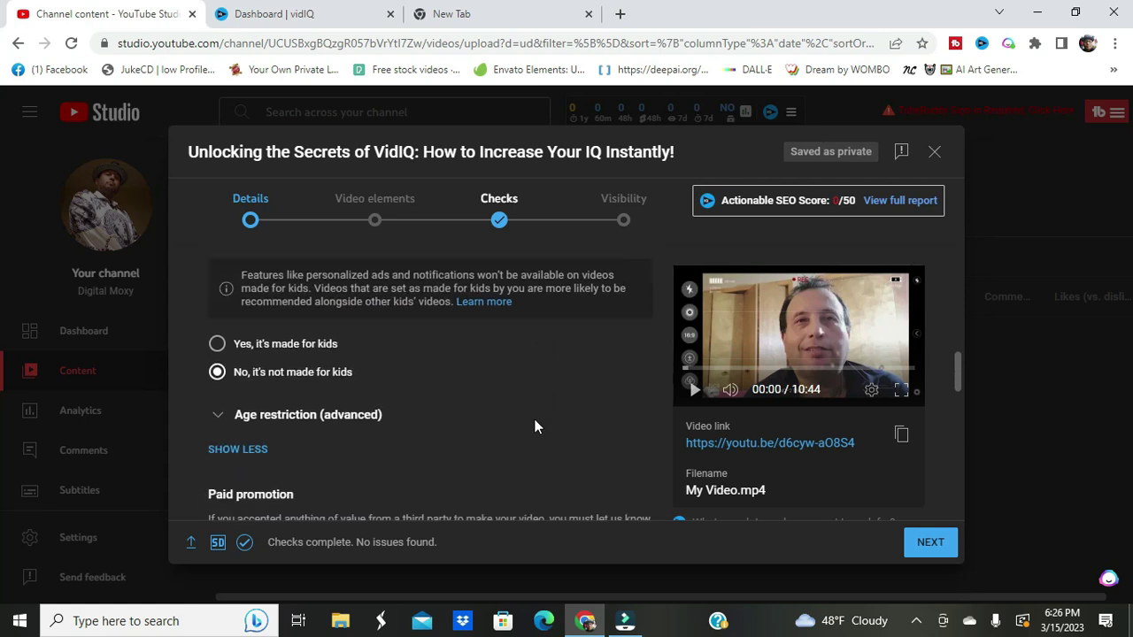
scroll(563, 394, "up", 1)
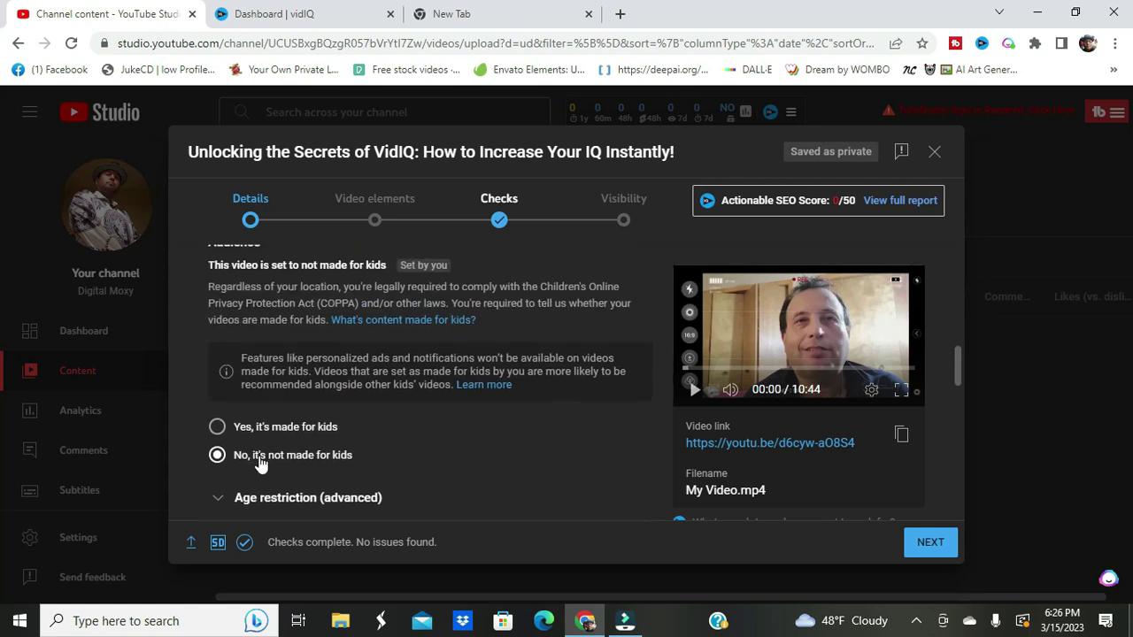
scroll(521, 456, "down", 1)
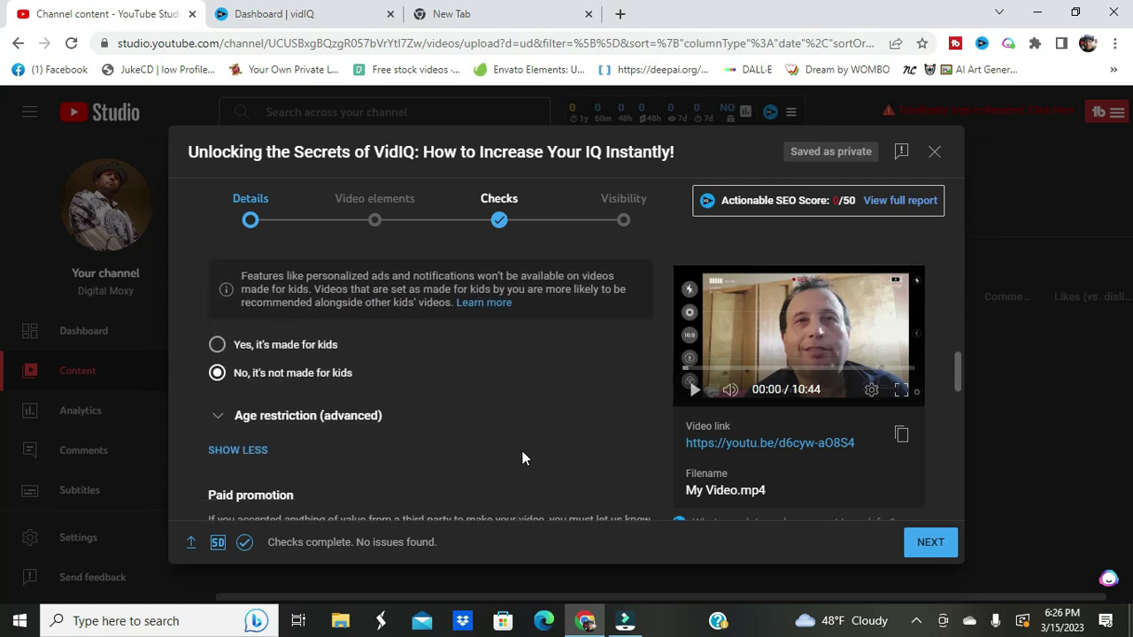
scroll(522, 457, "down", 1)
scroll(522, 458, "up", 1)
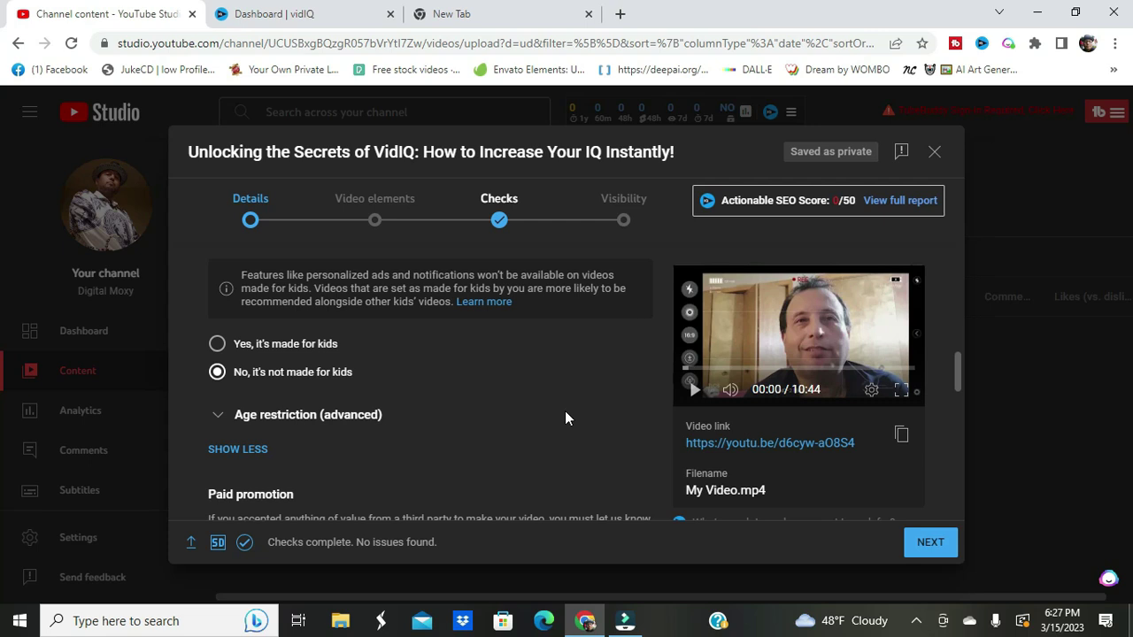
scroll(565, 418, "down", 2)
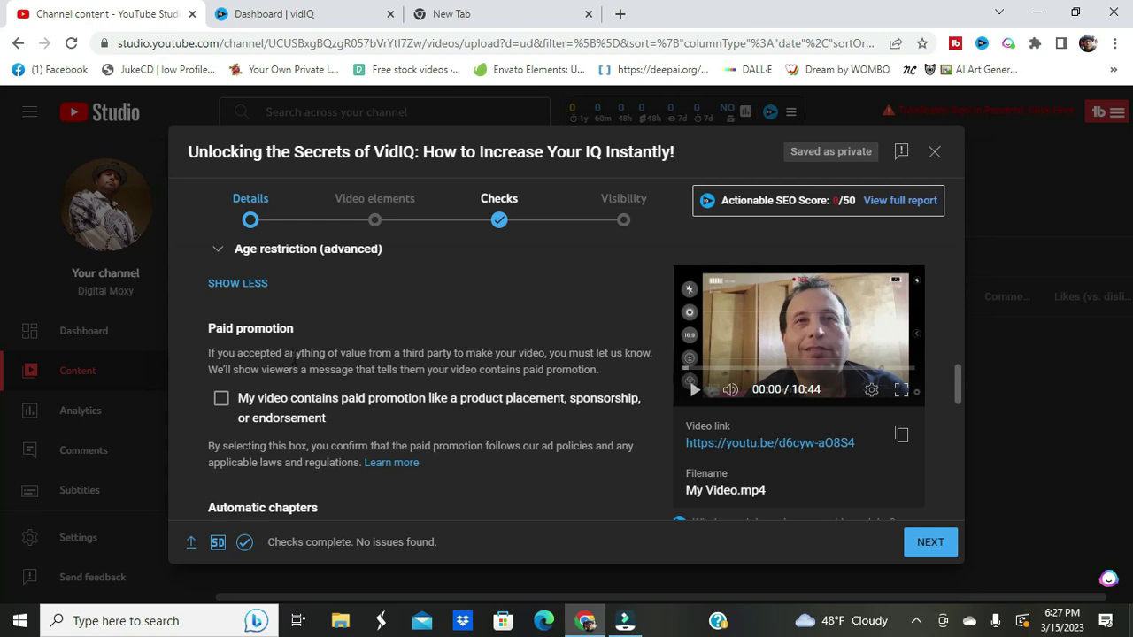
scroll(417, 398, "down", 1)
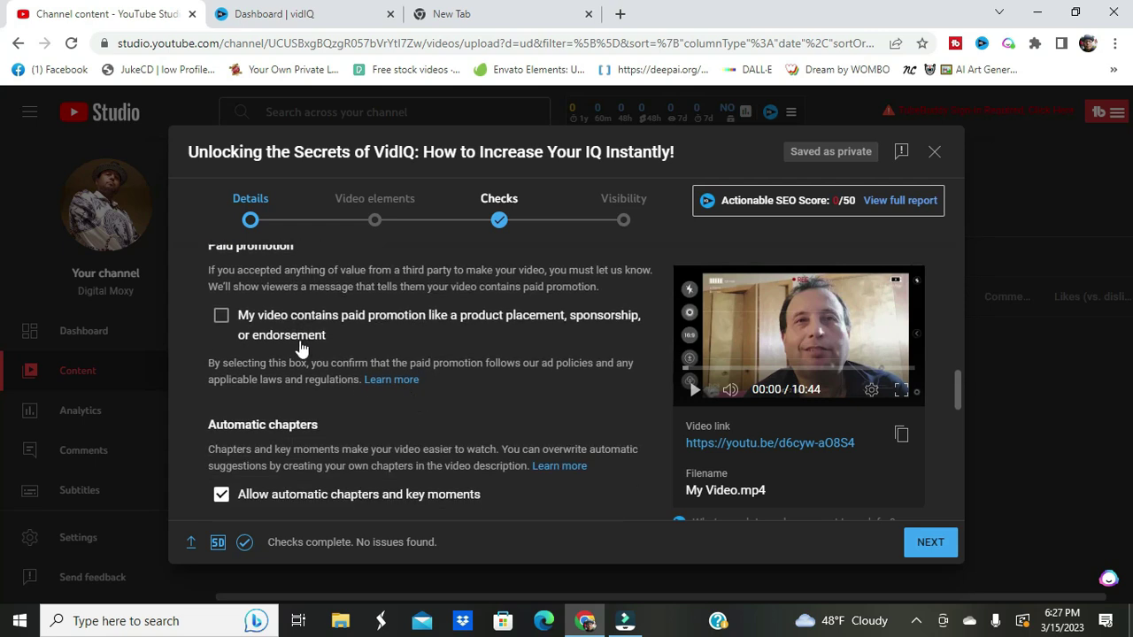
scroll(369, 354, "down", 2)
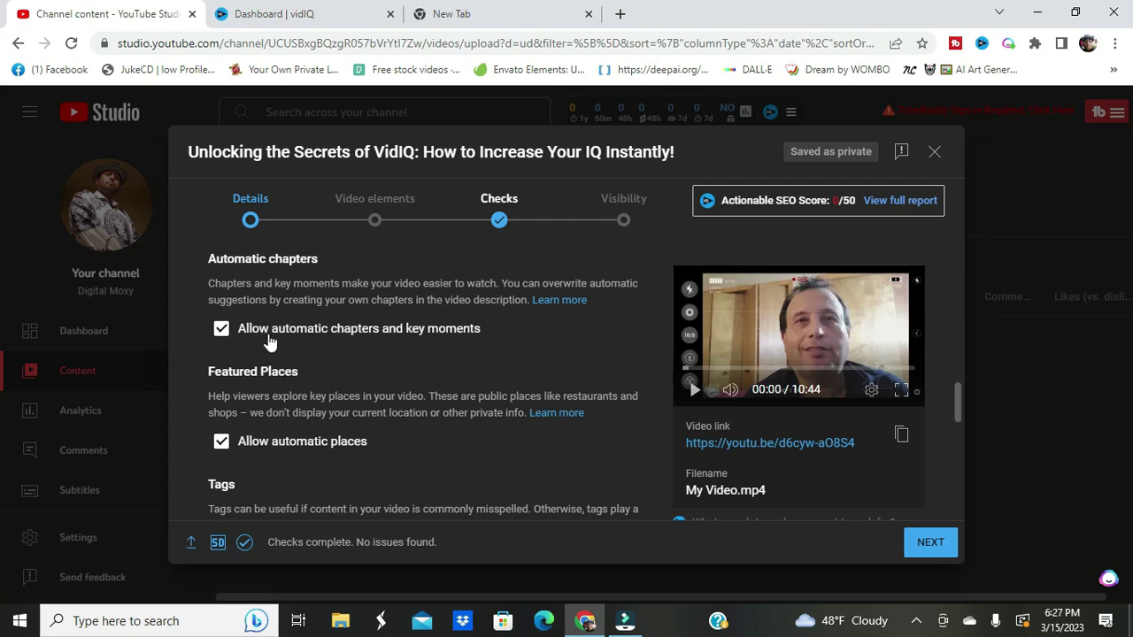
scroll(452, 363, "down", 1)
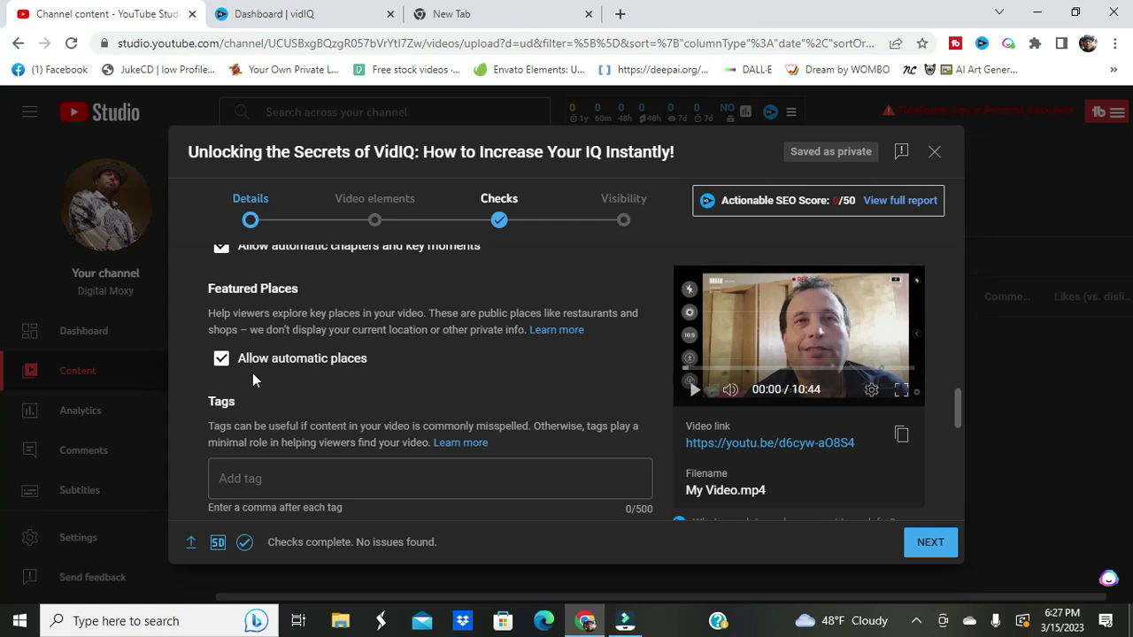
scroll(536, 403, "down", 1)
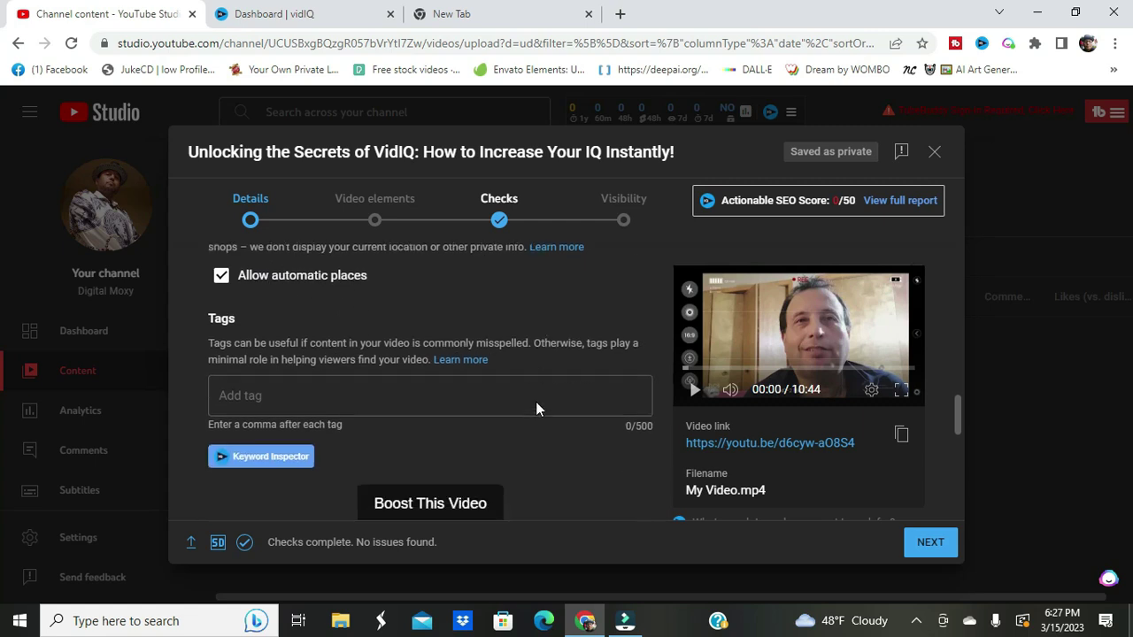
left_click(292, 405)
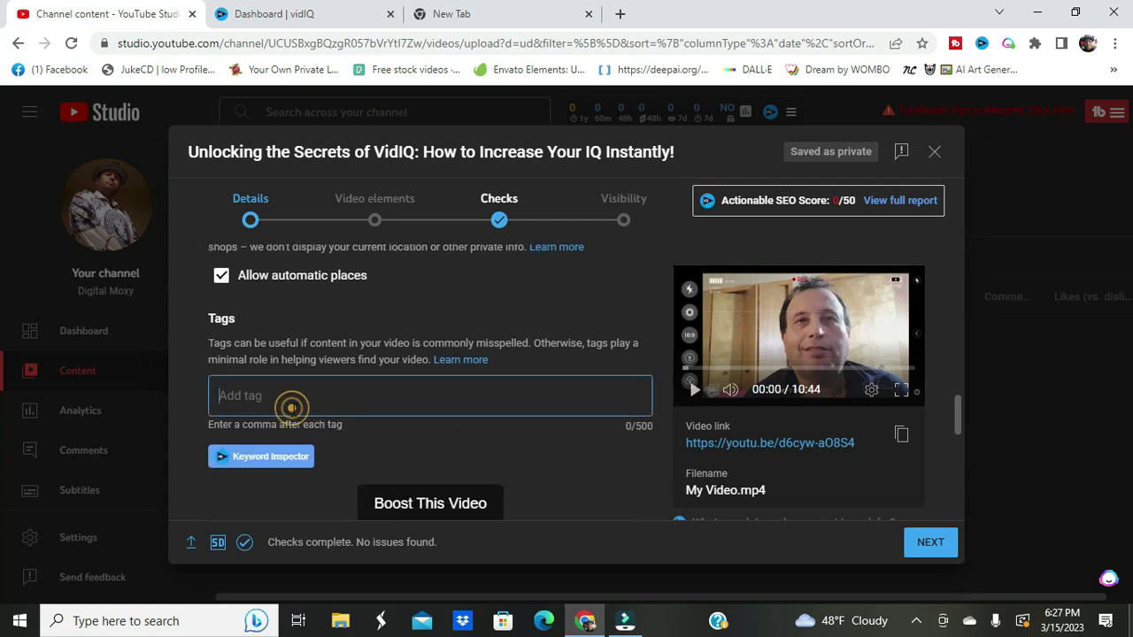
left_click(272, 458)
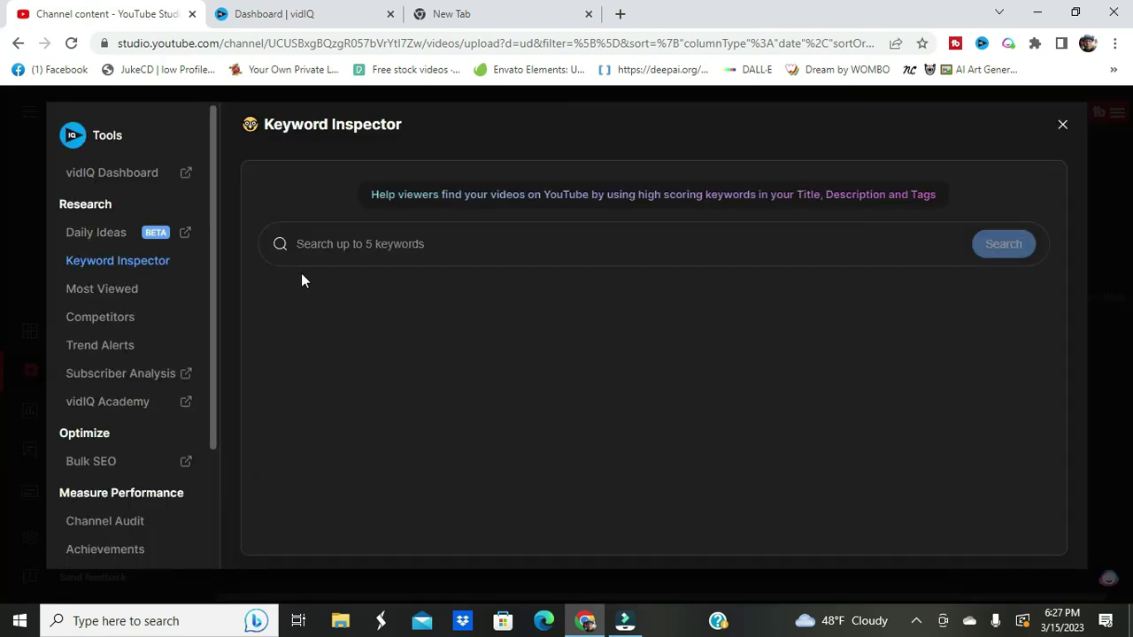
Step: Add 'vid iq' and 'using vid iq.' as keywords in the Keyword Inspector search
left_click(324, 249)
type("vid")
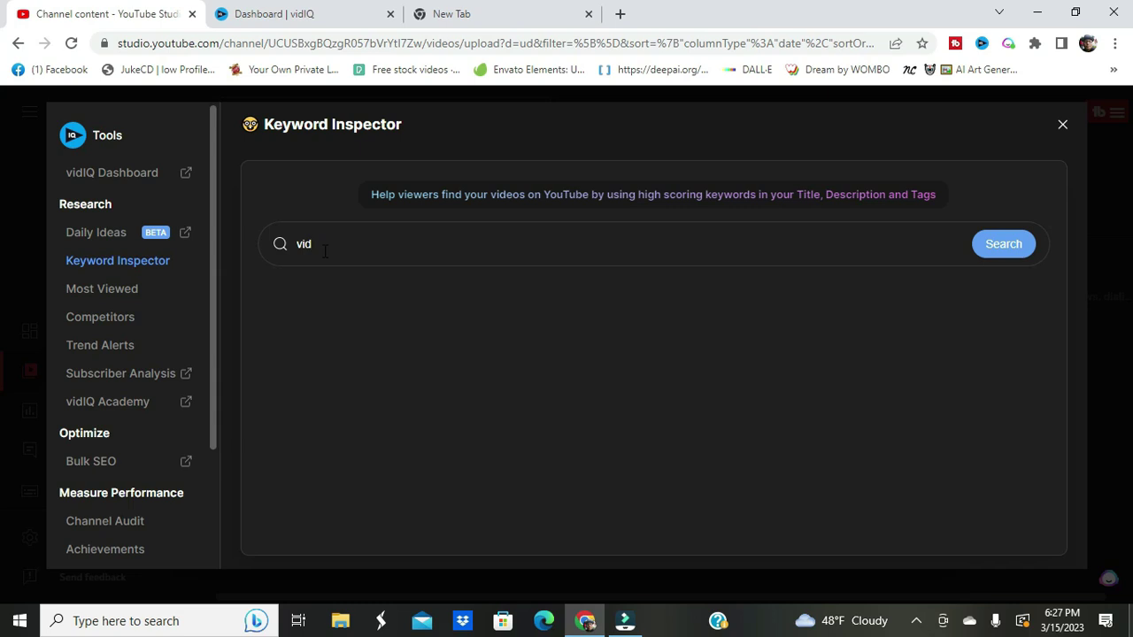
type(" iq")
key("Return")
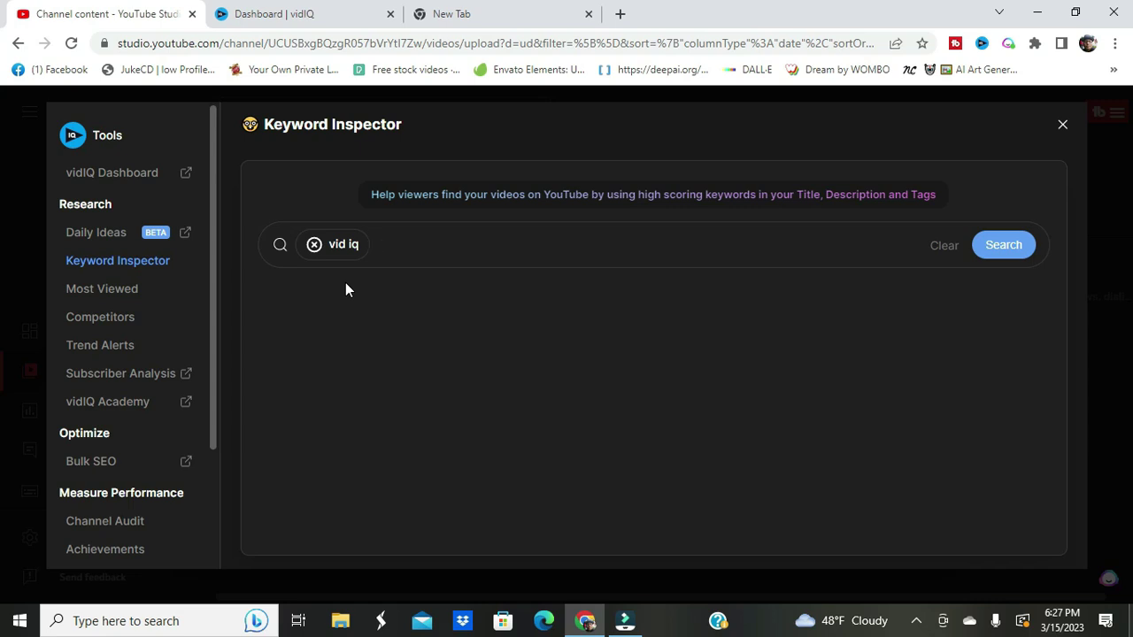
type("using vid iq.")
key("Return")
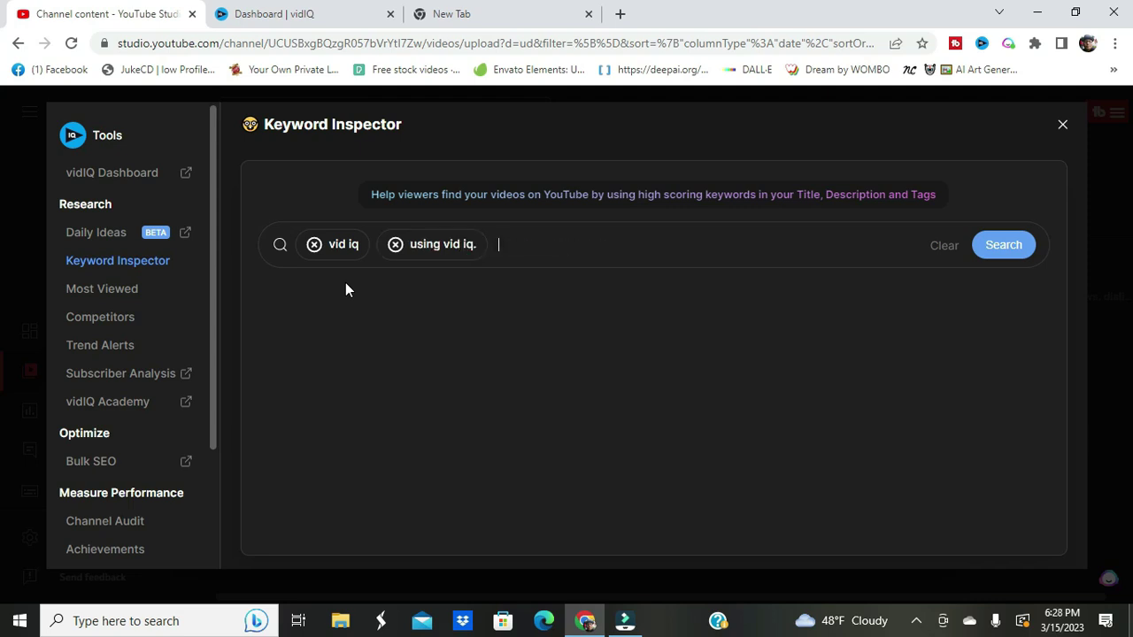
Step: Add 'improving video ranking', 'video seo' and 'improve video', then run the keyword search
type("improving video ra")
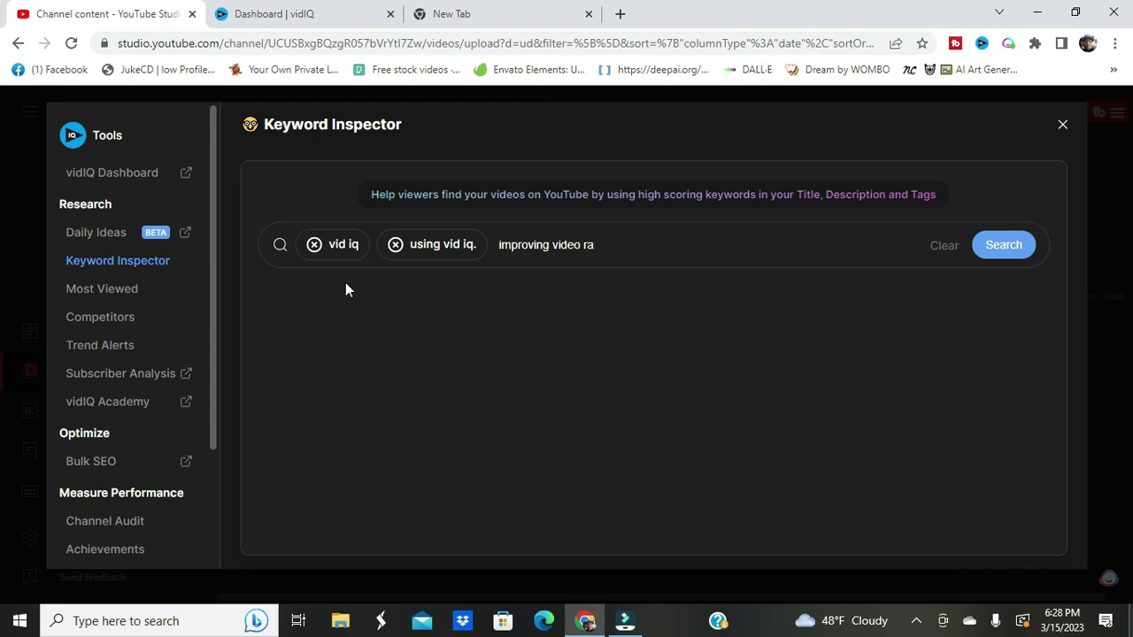
type("king")
key("Return")
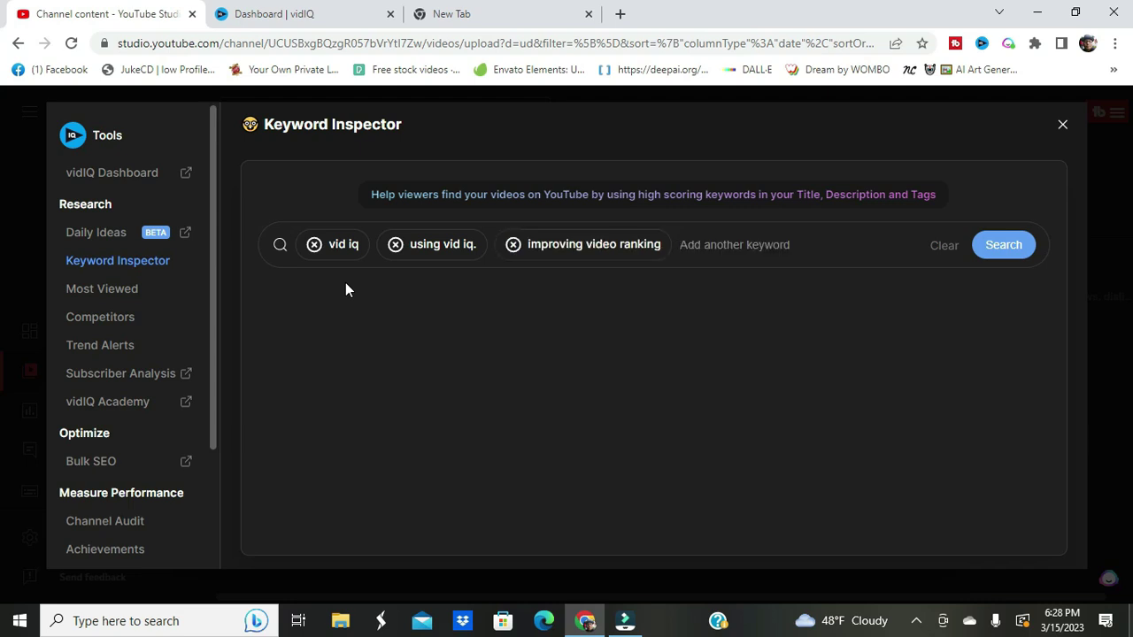
type("se")
key("BackSpace")
type("v")
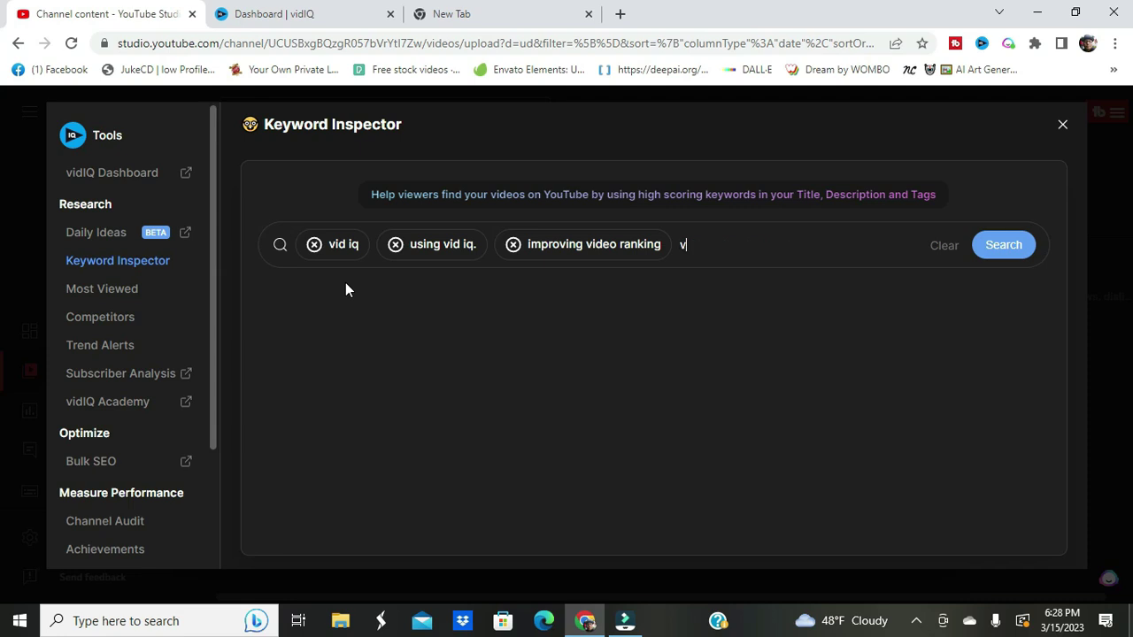
type("ideo seo")
key("Return")
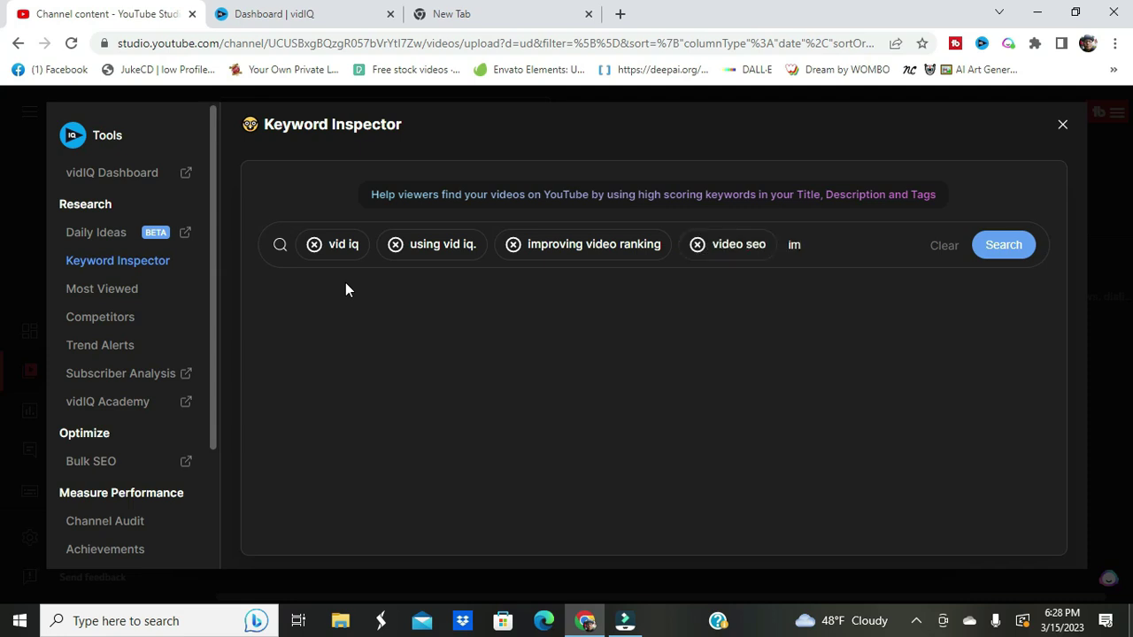
type("improve video")
left_click(983, 245)
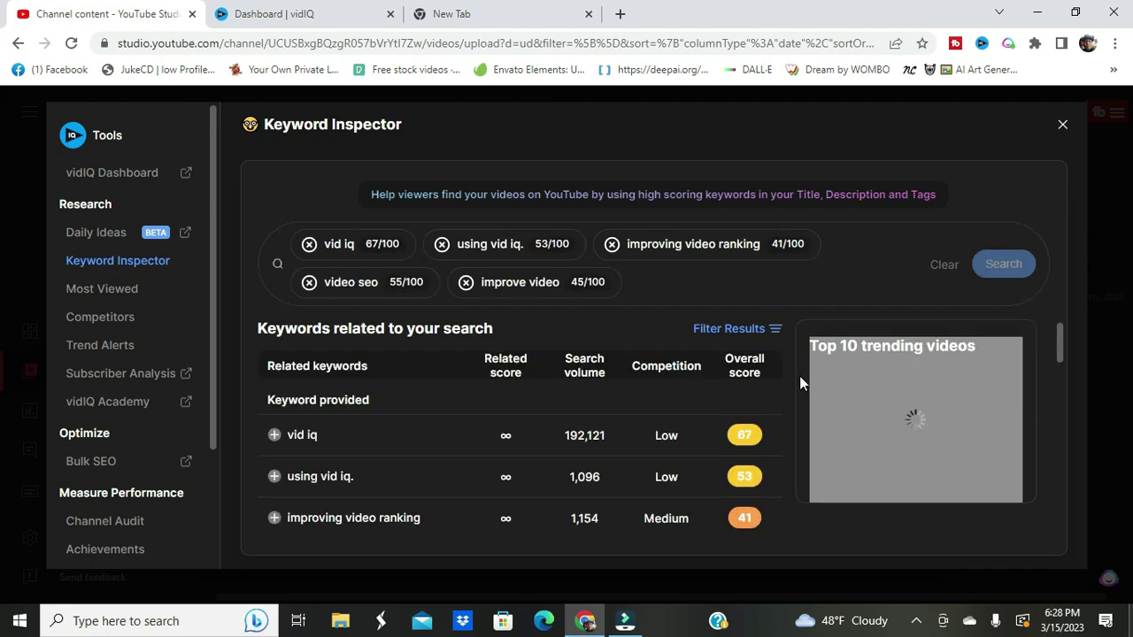
Step: Check using vid iq., improving video ranking, video seo, improve video and youtube video seo
scroll(679, 390, "down", 1)
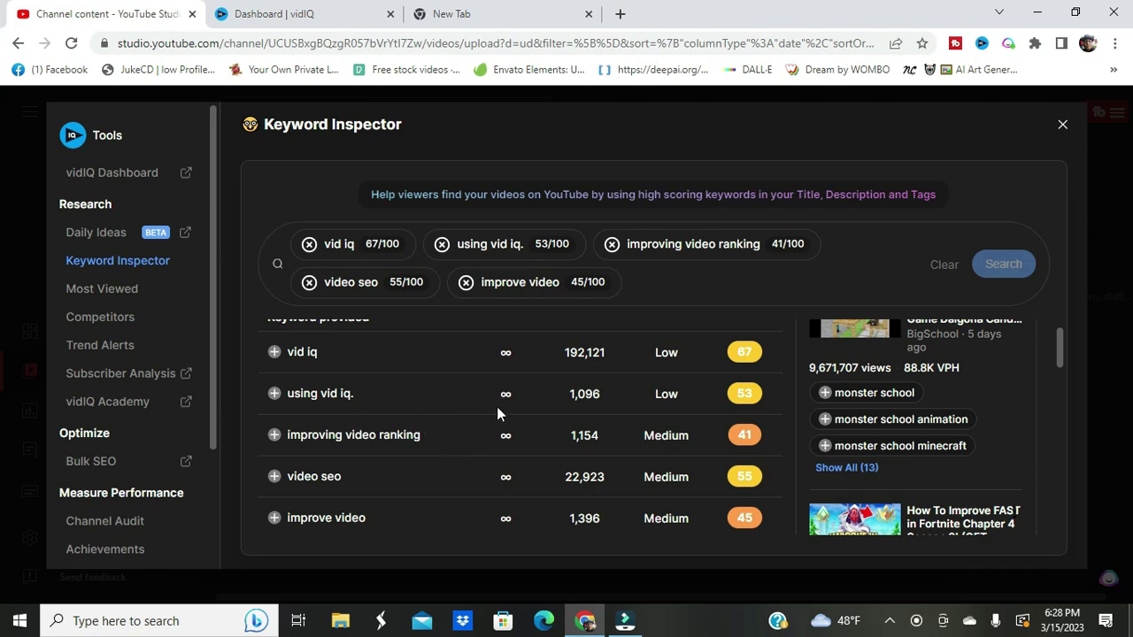
mouse_move(680, 385)
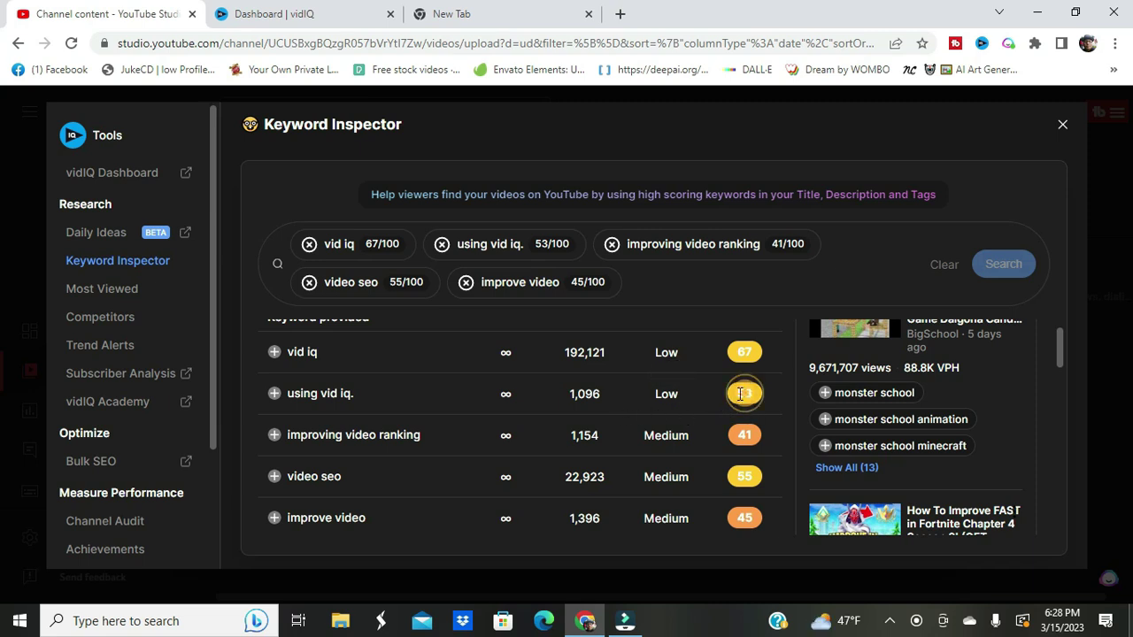
left_click(275, 395)
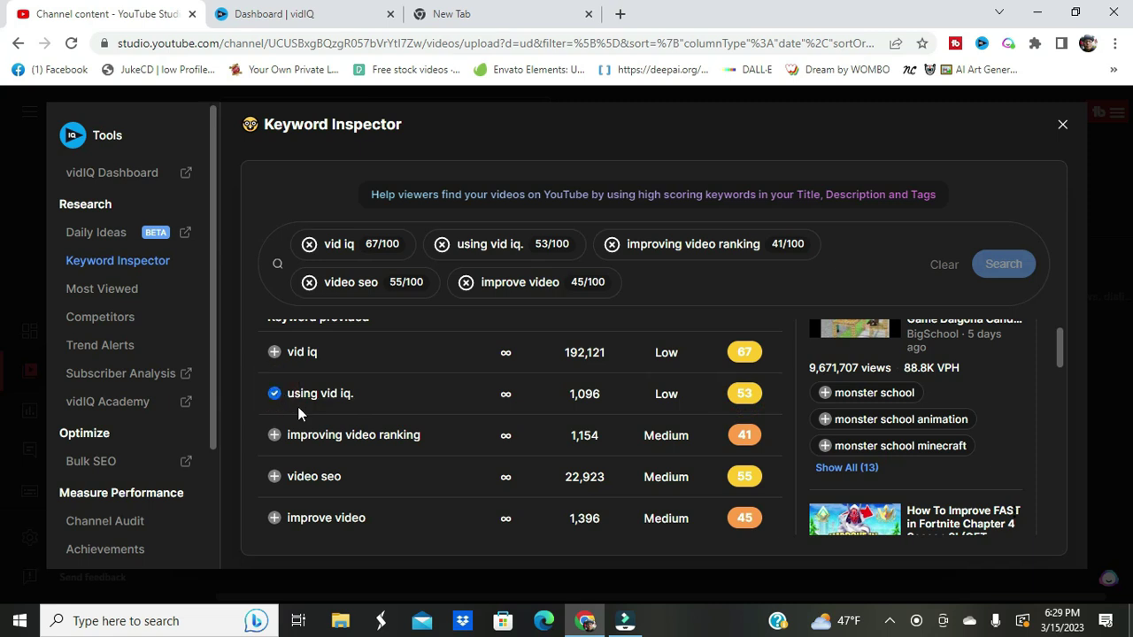
scroll(292, 399, "down", 1)
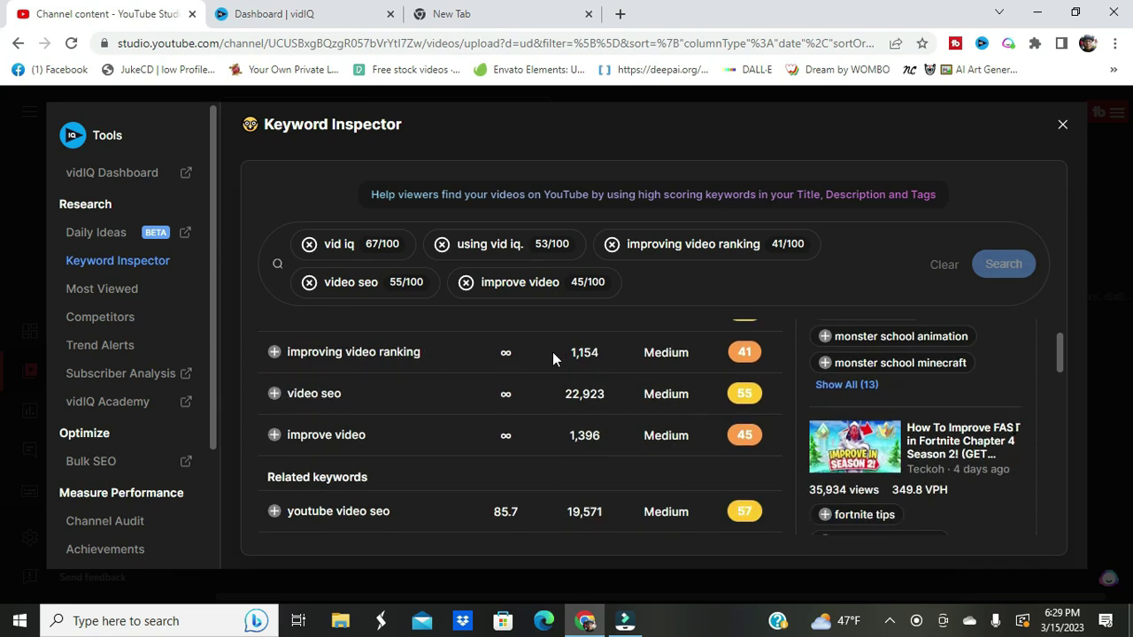
left_click(274, 353)
left_click(274, 393)
scroll(343, 412, "down", 1)
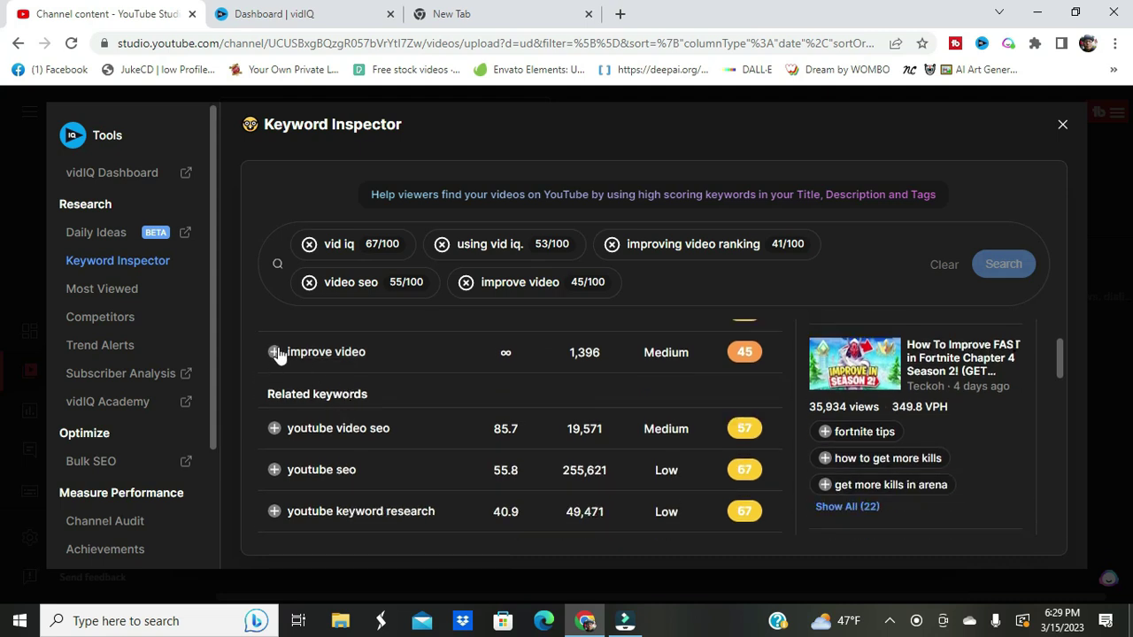
left_click(274, 352)
left_click(274, 428)
Step: Check youtube seo, keyword research, rank youtube videos (fast), vidiq, seo tutorial, video marketing, youtube seo tips
scroll(332, 434, "down", 1)
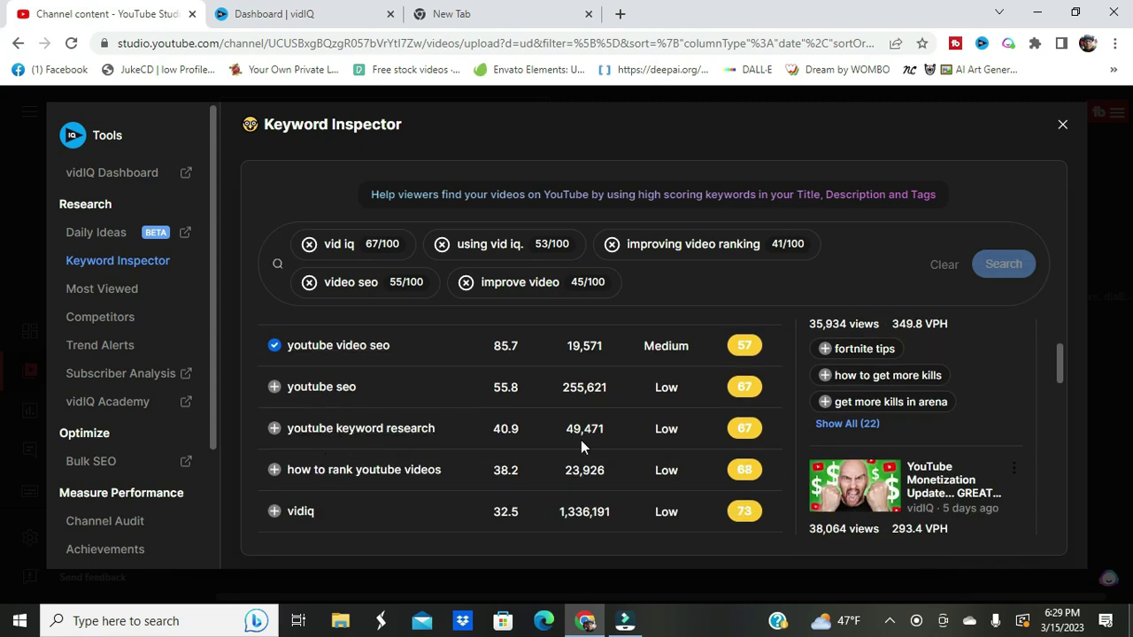
mouse_move(655, 429)
left_click(274, 387)
left_click(274, 429)
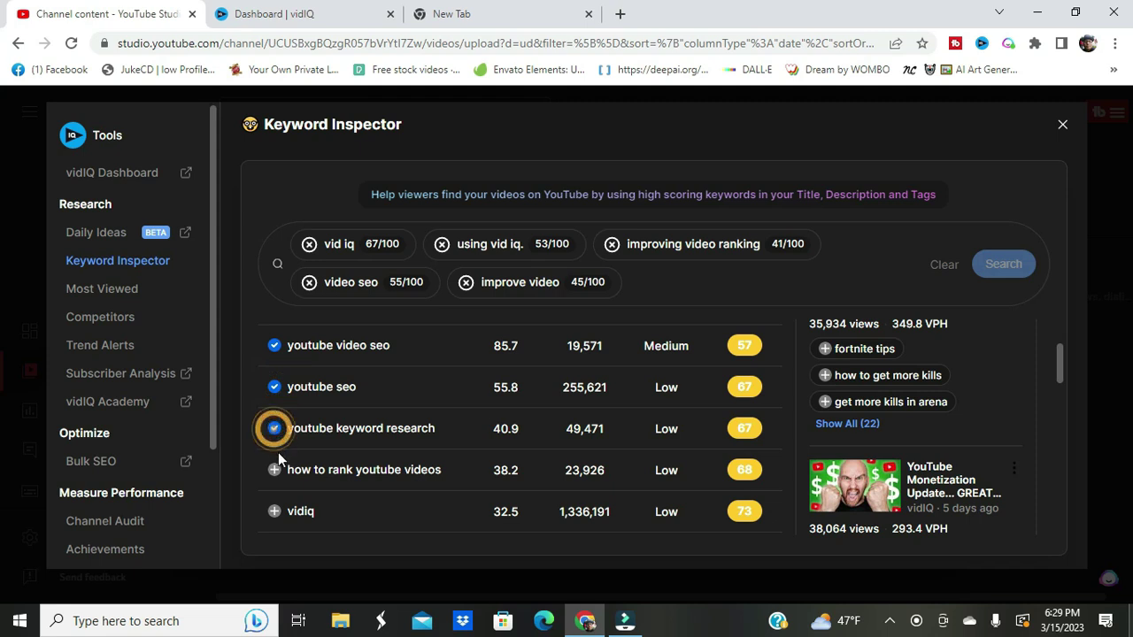
left_click(274, 471)
left_click(275, 513)
scroll(433, 481, "down", 2)
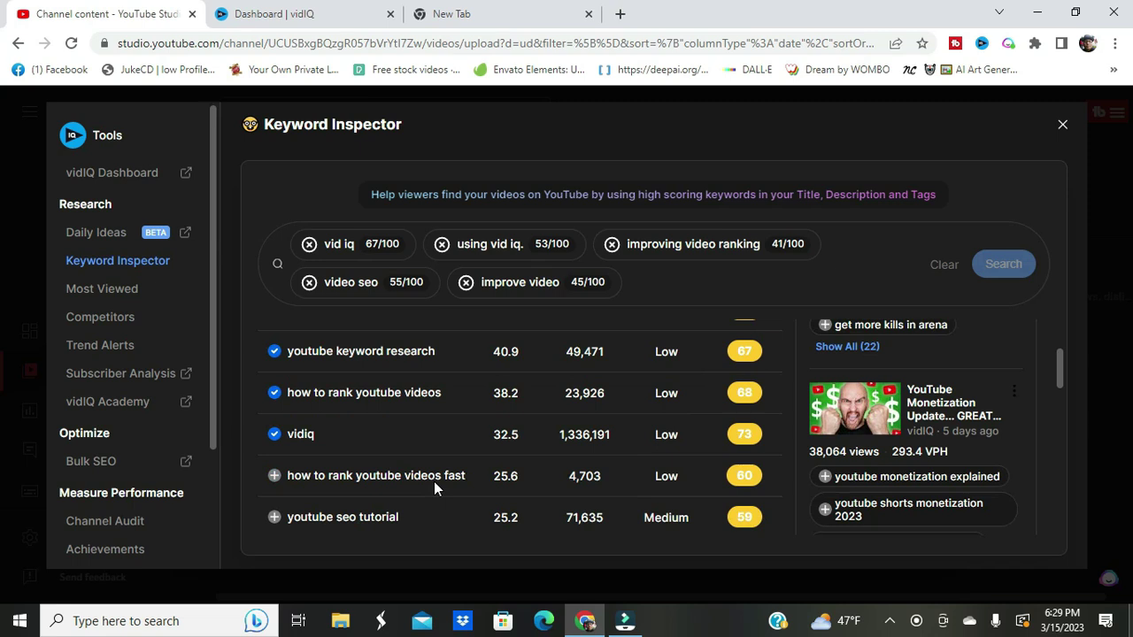
left_click(274, 388)
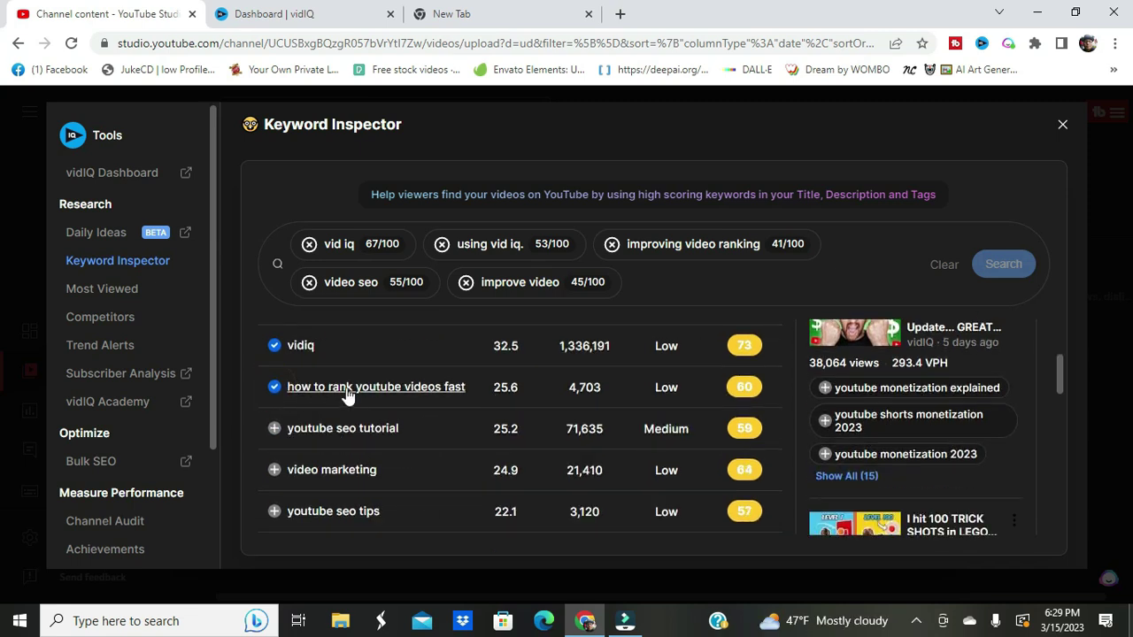
left_click(275, 428)
left_click(275, 470)
left_click(274, 511)
Step: Check how to rank videos, get more views, vidiq tutorial, seo, video seo marketing, vidiq keyword research
scroll(354, 500, "down", 1)
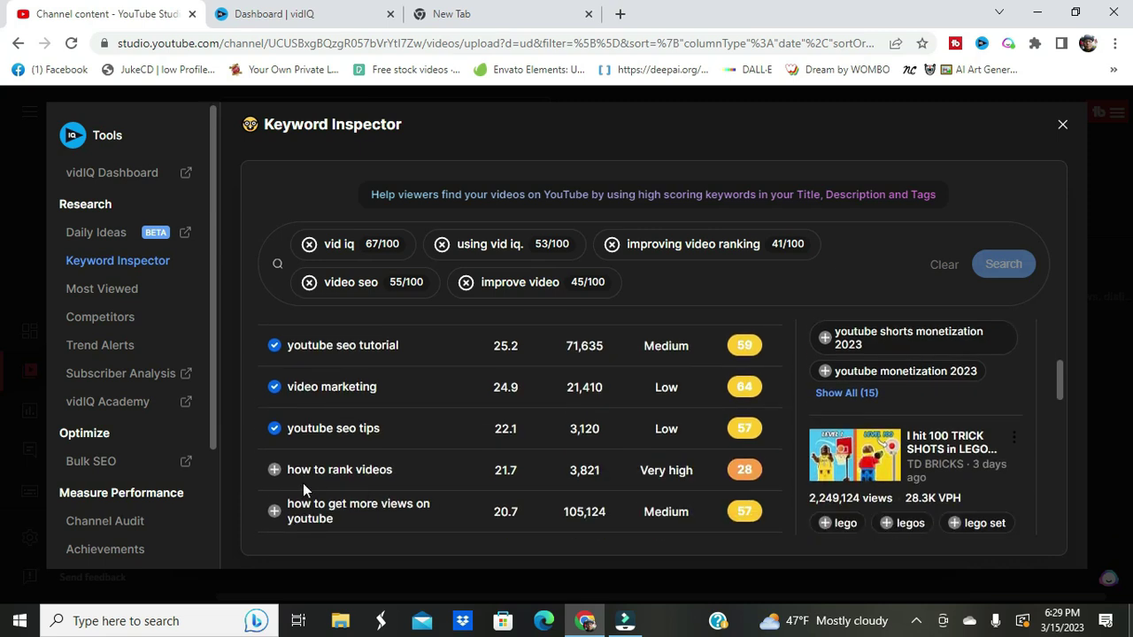
left_click(275, 472)
left_click(275, 511)
scroll(342, 487, "down", 1)
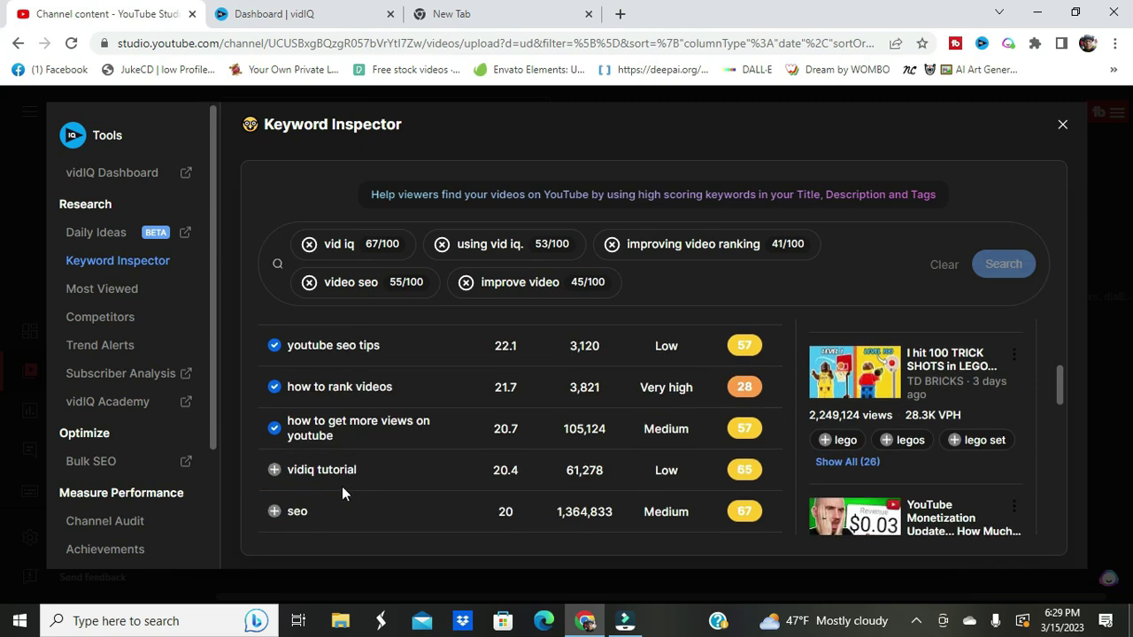
left_click(274, 470)
left_click(276, 512)
scroll(397, 456, "down", 1)
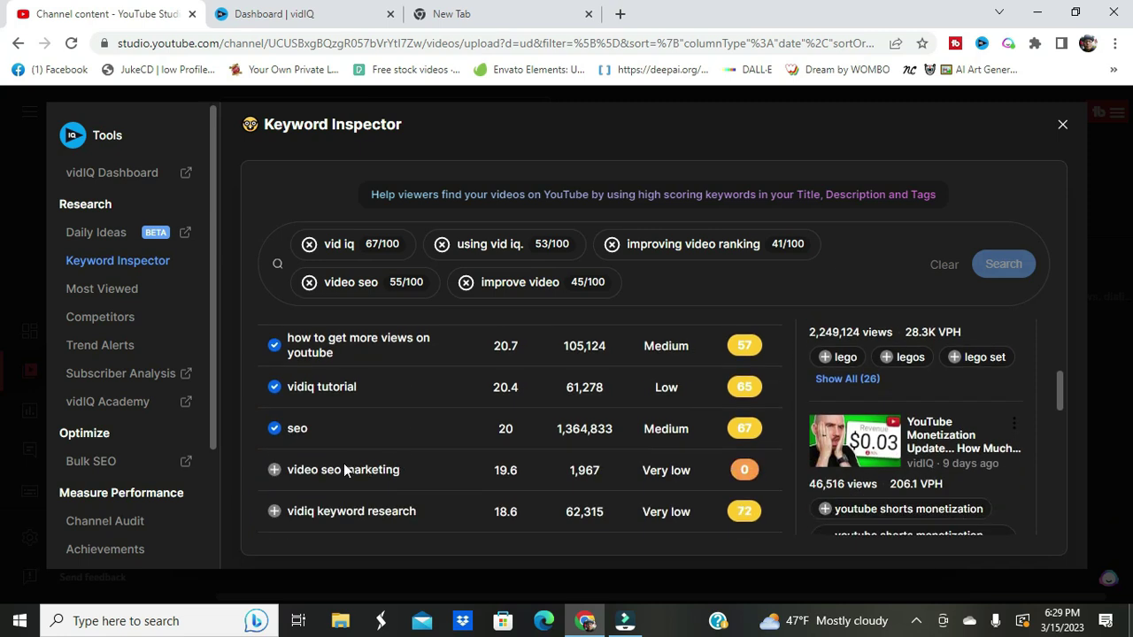
left_click(275, 471)
left_click(275, 518)
Step: Check search engine optimization, vidiq chrome extension, how to use vidiq and seo youtube
scroll(325, 483, "down", 2)
left_click(273, 386)
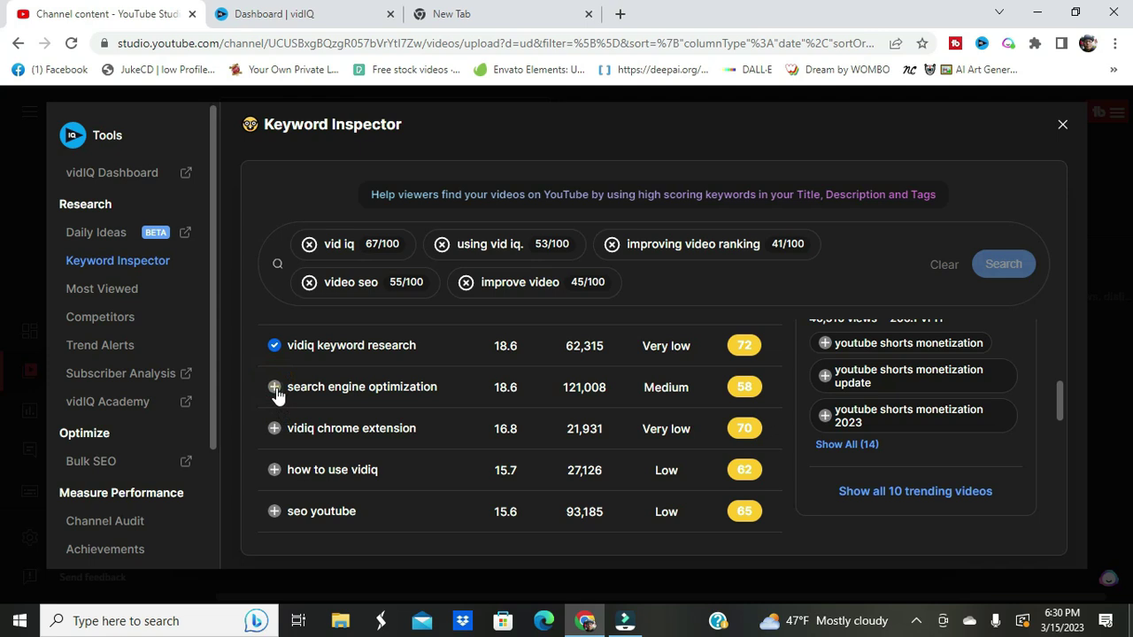
left_click(275, 390)
left_click(274, 430)
left_click(274, 470)
left_click(281, 512)
Step: Check seo for youtube, youtube seo 2022, vidiq vision for youtube and youtube ranking
scroll(441, 460, "down", 2)
left_click(273, 345)
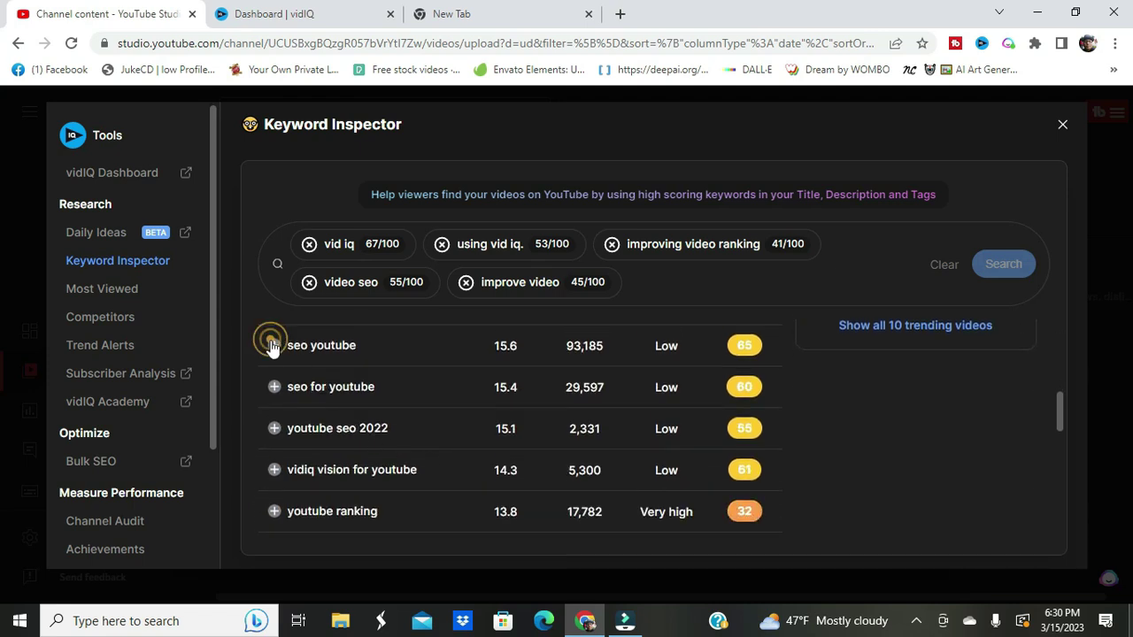
left_click(274, 428)
left_click(275, 471)
left_click(274, 512)
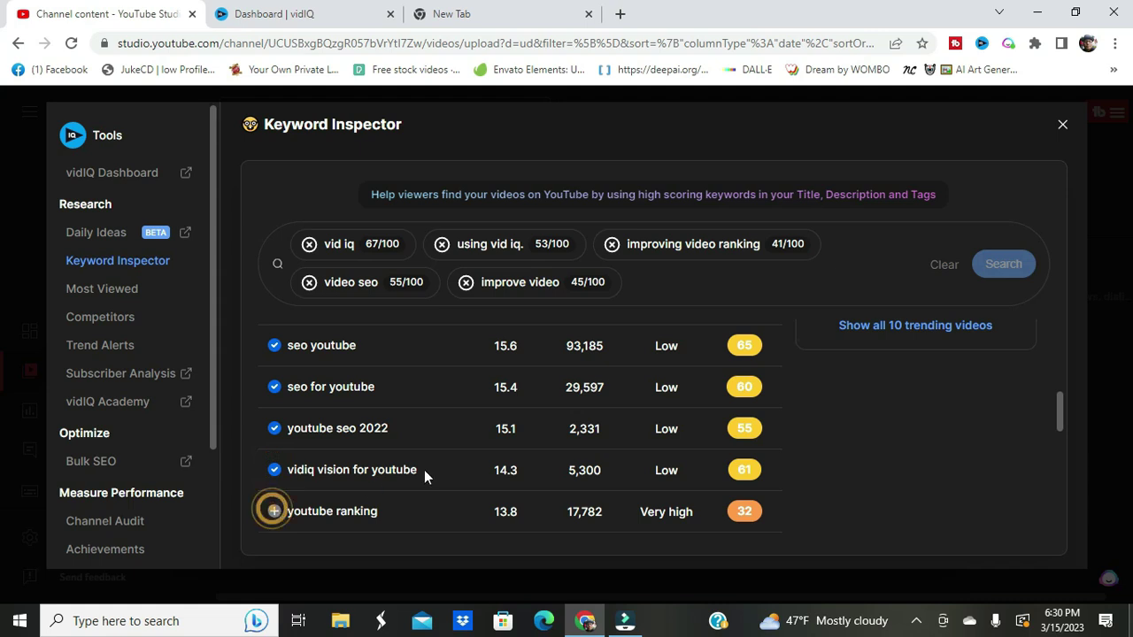
Step: Check youtube marketing, vidiq pro, vidiq review and vid iq in the results list
scroll(433, 464, "down", 2)
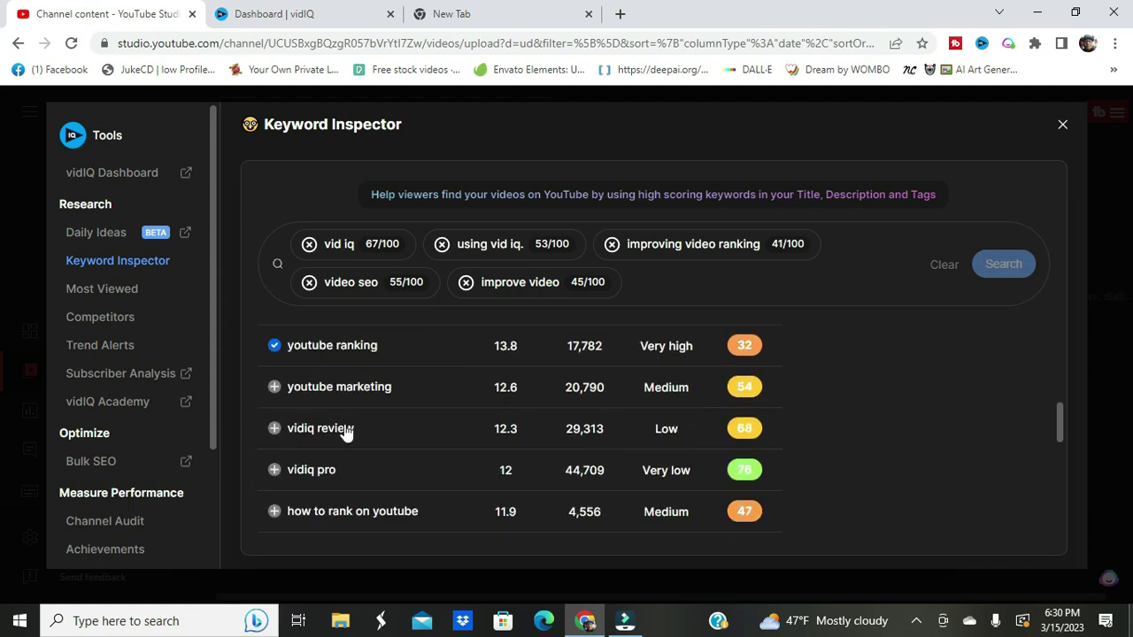
left_click(276, 377)
left_click(275, 469)
left_click(275, 467)
left_click(274, 430)
left_click(274, 430)
left_click(275, 430)
left_click(275, 429)
left_click(275, 390)
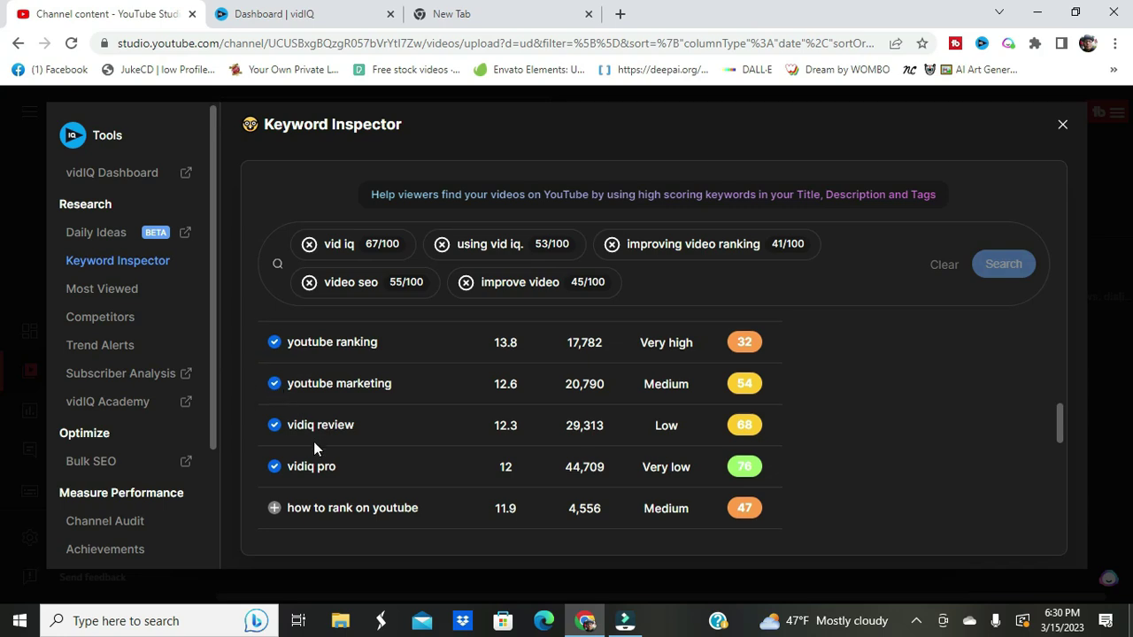
scroll(313, 443, "down", 5)
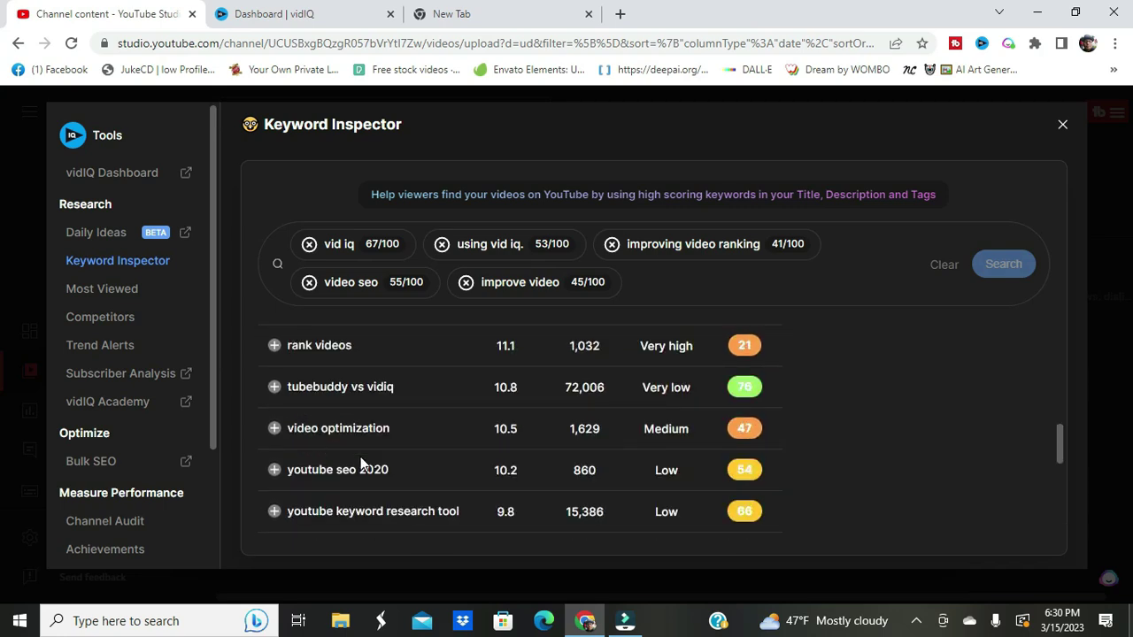
scroll(368, 461, "up", 10)
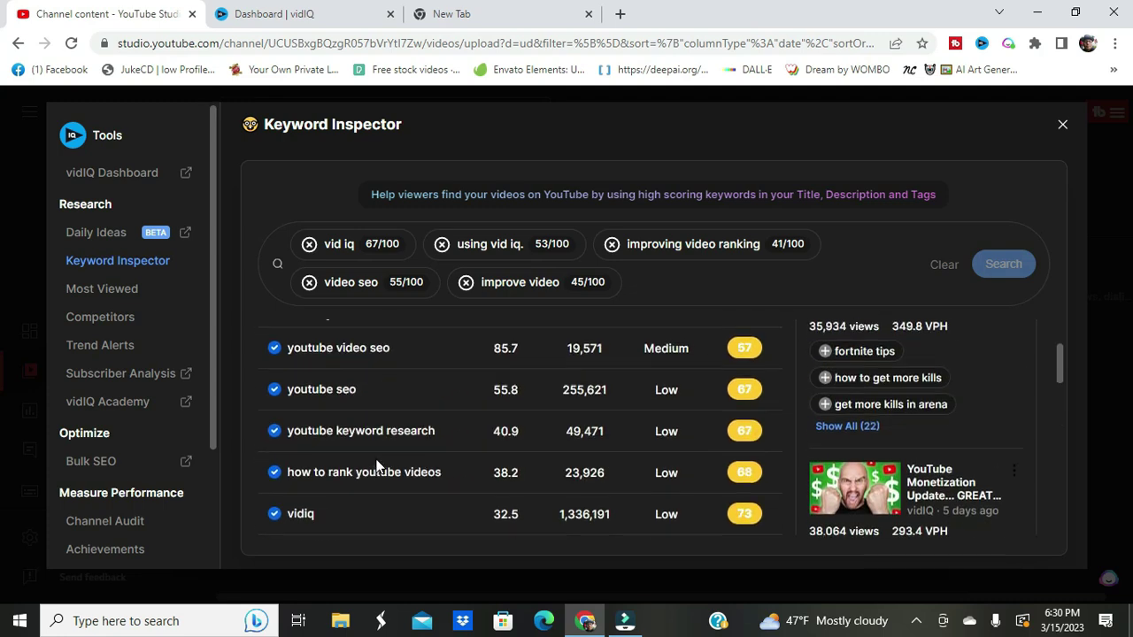
scroll(374, 460, "up", 5)
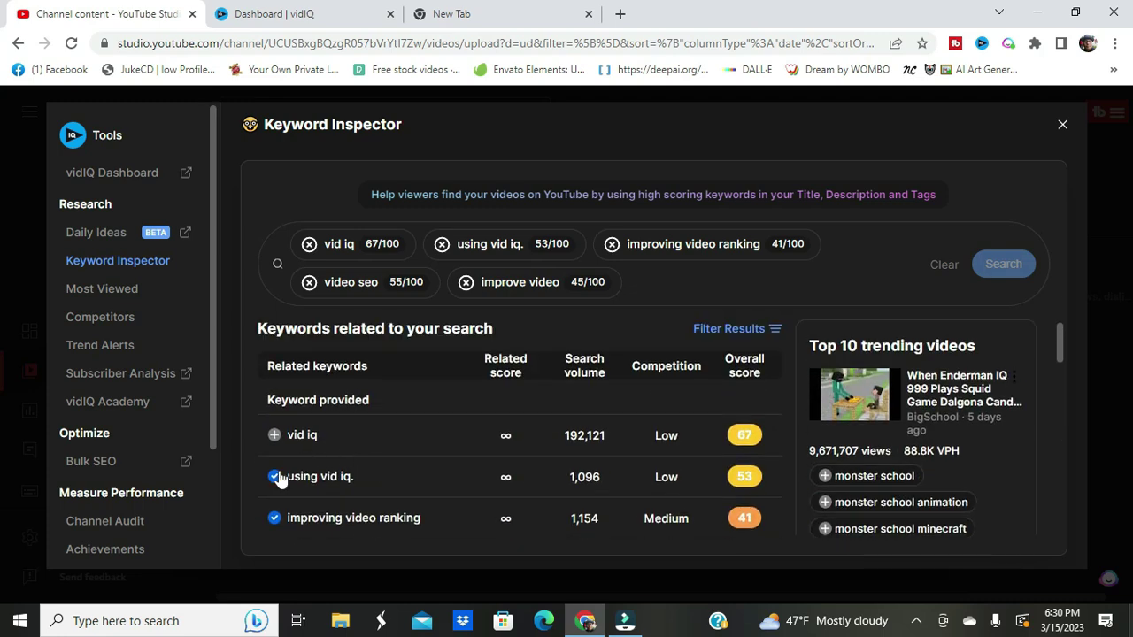
left_click(274, 436)
Step: Review the remaining keyword scores and close the Keyword Inspector, leaving the checked keywords as tags
scroll(366, 448, "down", 1)
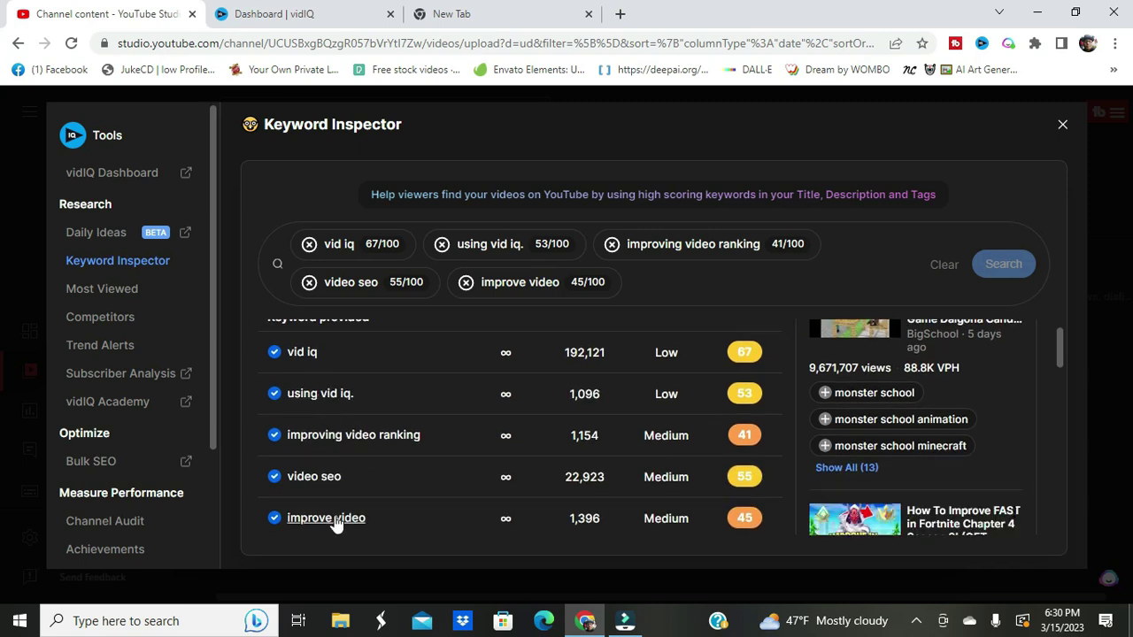
scroll(333, 518, "down", 2)
scroll(339, 500, "down", 2)
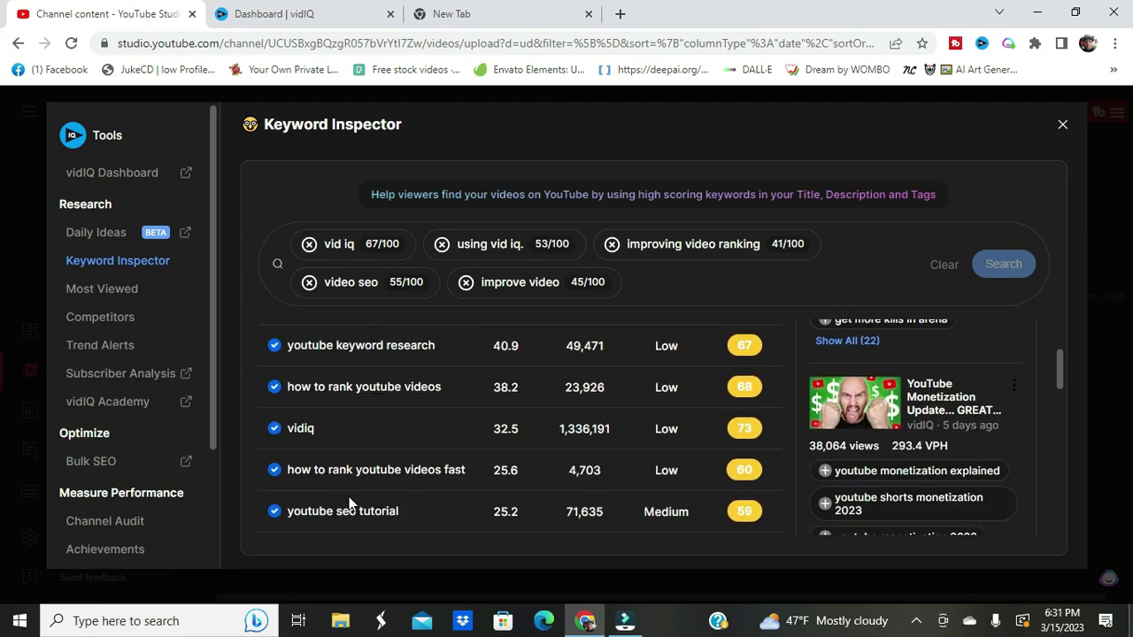
scroll(346, 483, "down", 1)
scroll(349, 496, "down", 1)
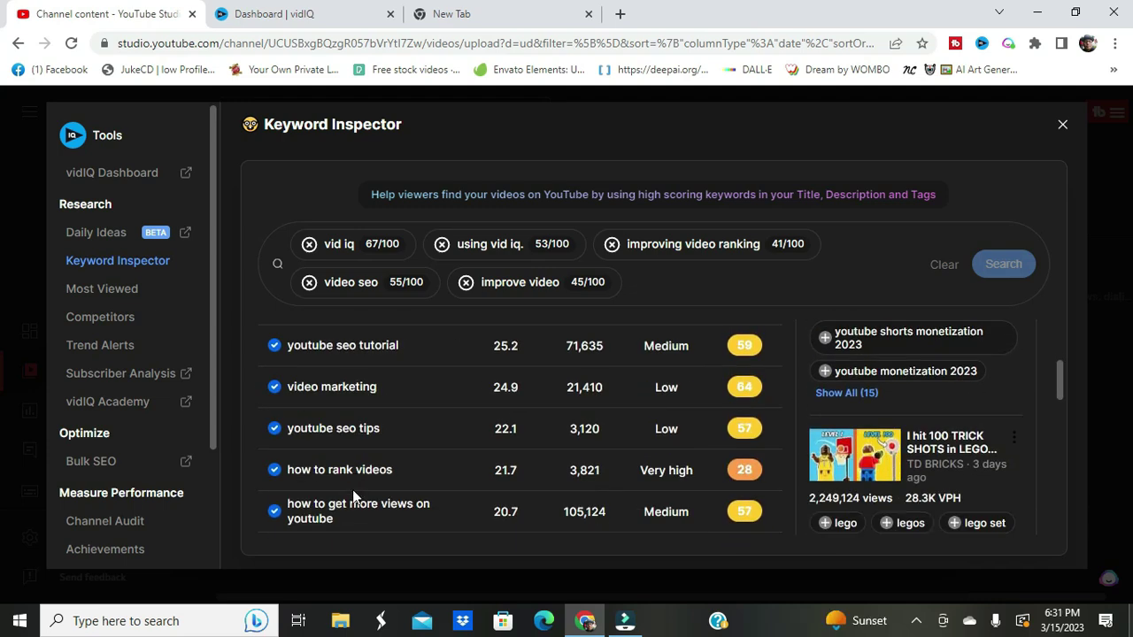
scroll(350, 496, "down", 2)
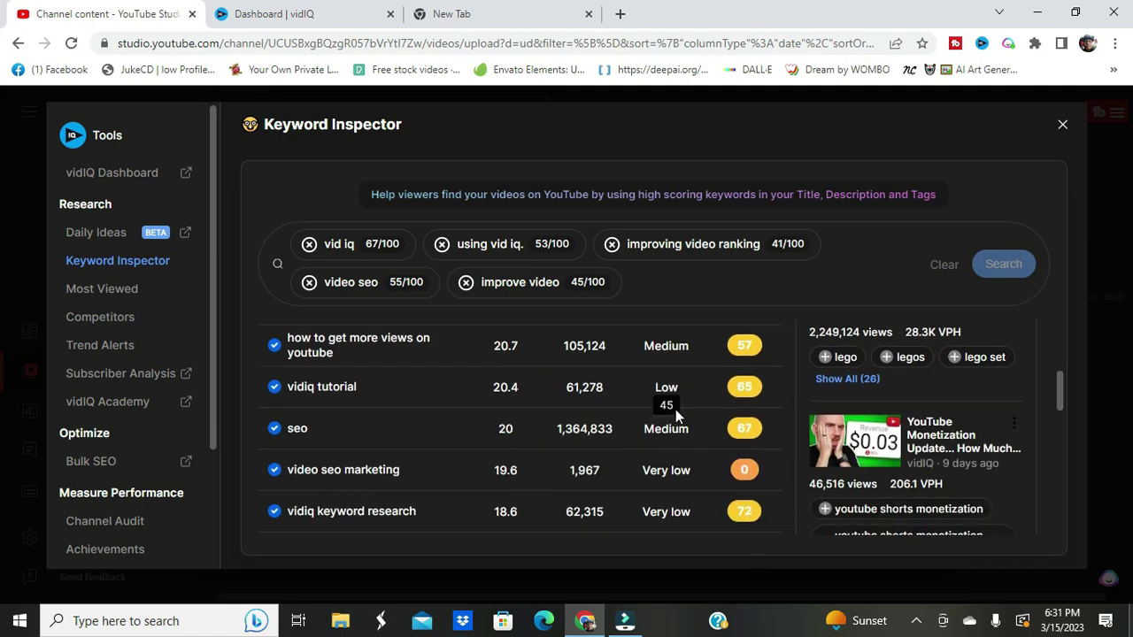
scroll(960, 404, "down", 8)
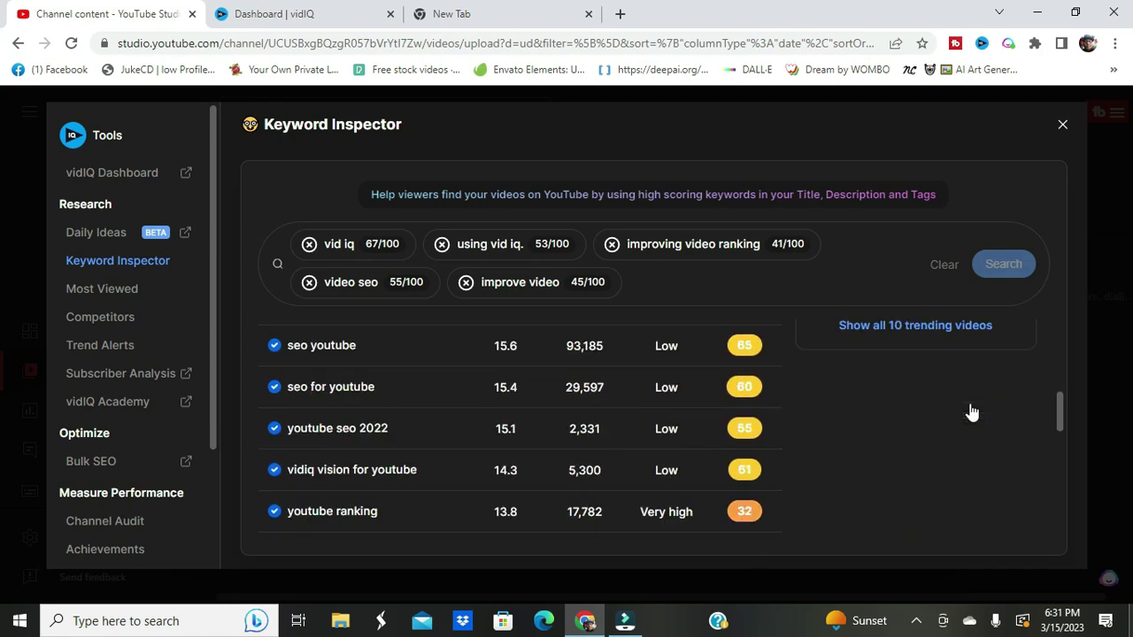
scroll(769, 333, "down", 2)
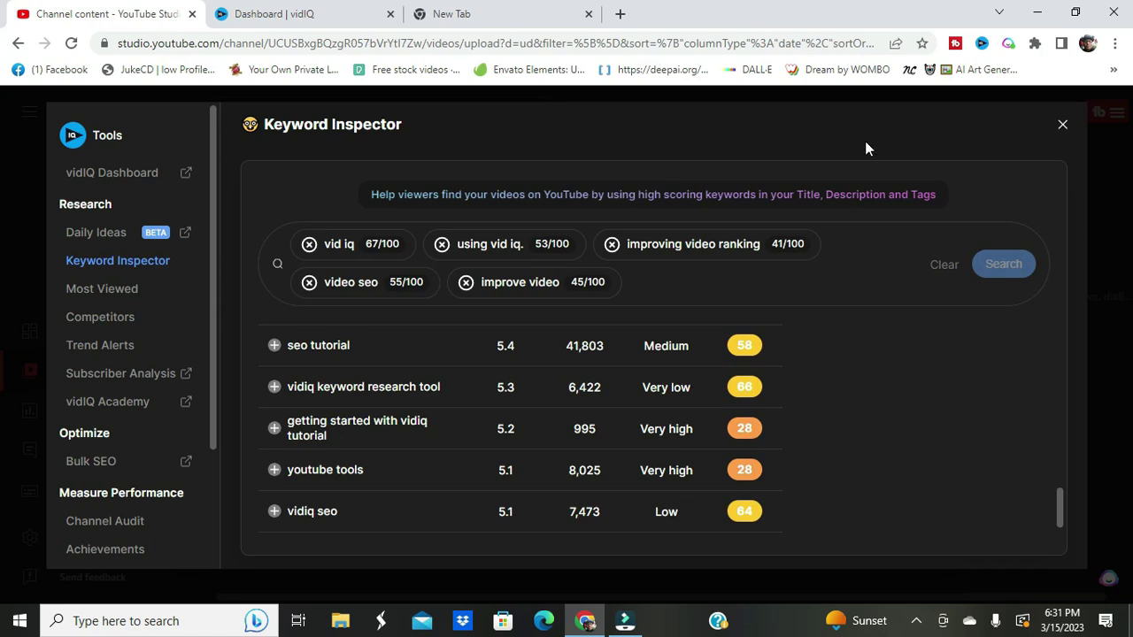
left_click(1061, 124)
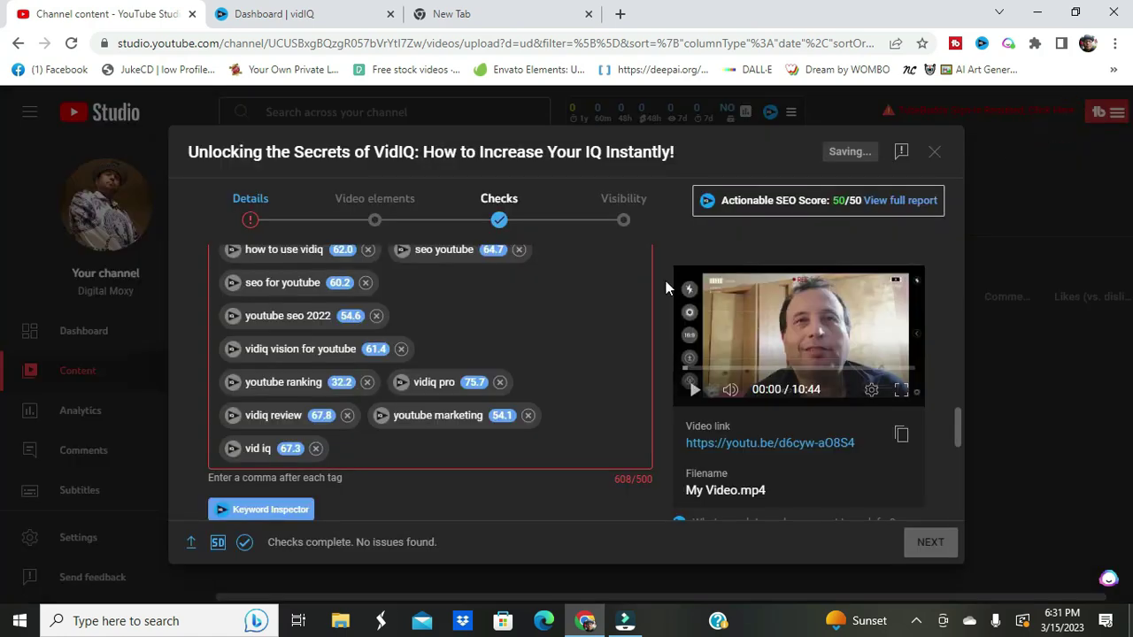
scroll(572, 301, "up", 6)
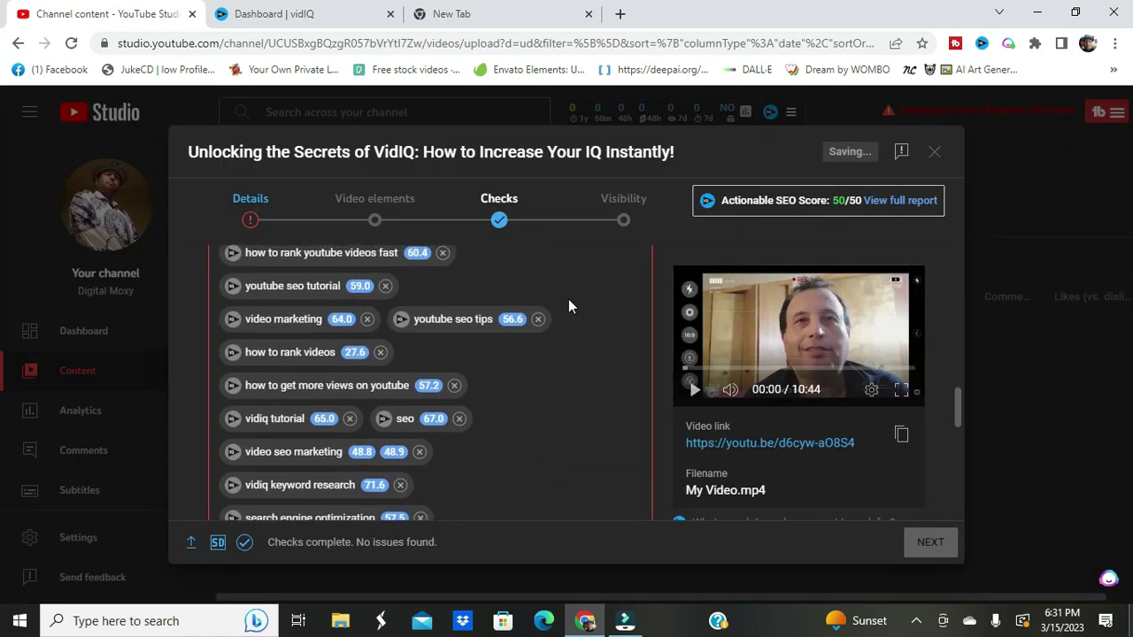
scroll(568, 299, "up", 2)
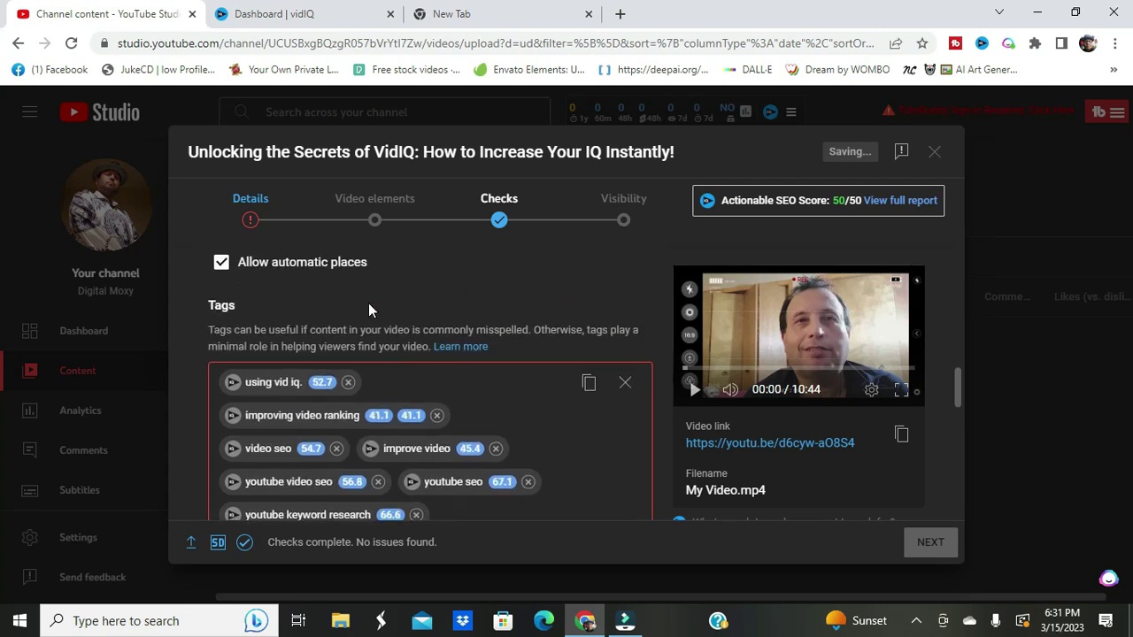
left_click(253, 222)
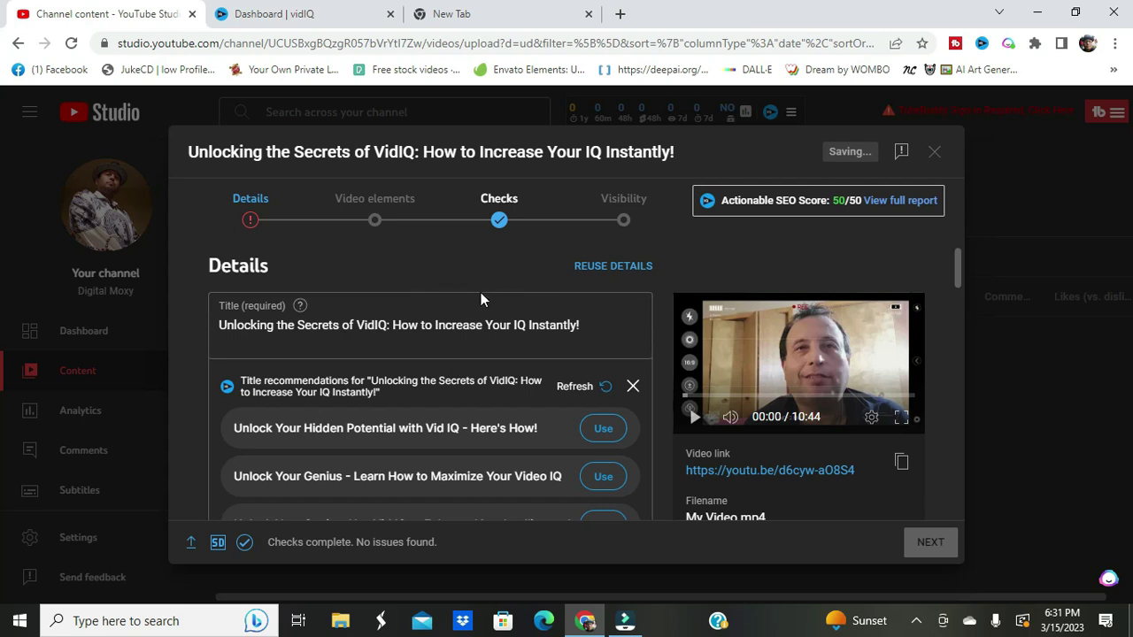
scroll(480, 300, "down", 3)
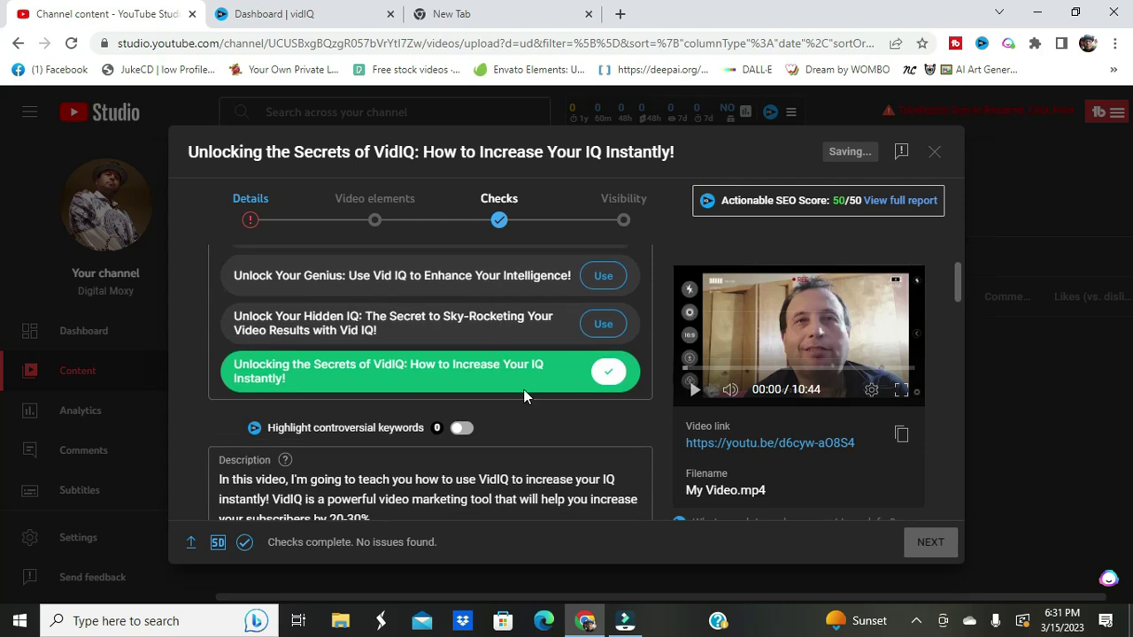
scroll(576, 393, "down", 10)
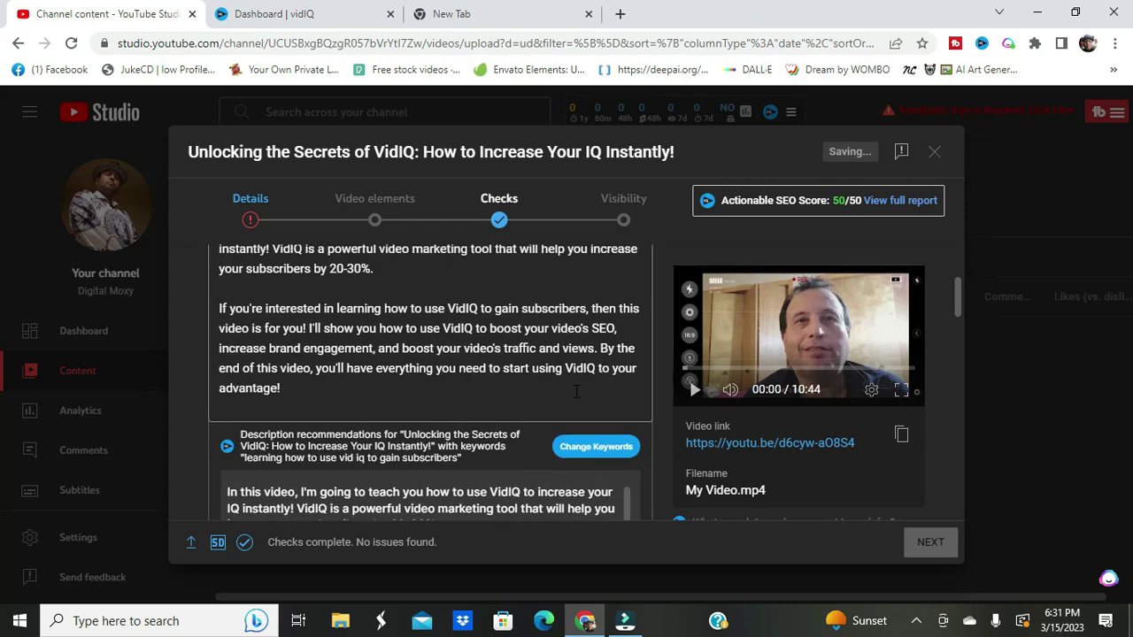
scroll(574, 397, "down", 6)
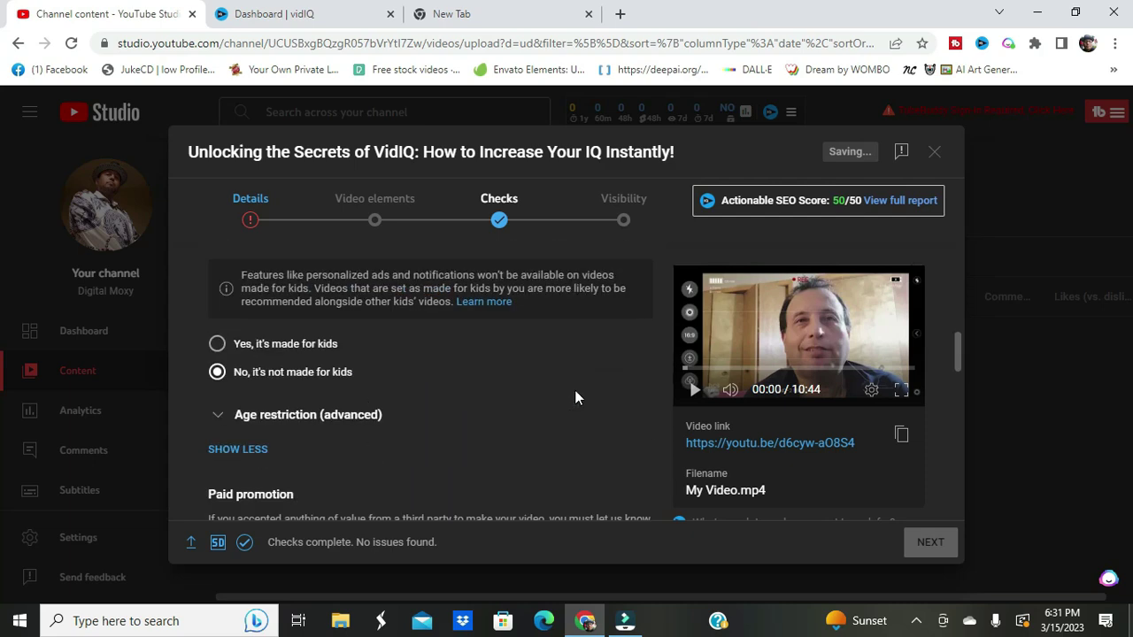
scroll(575, 398, "down", 3)
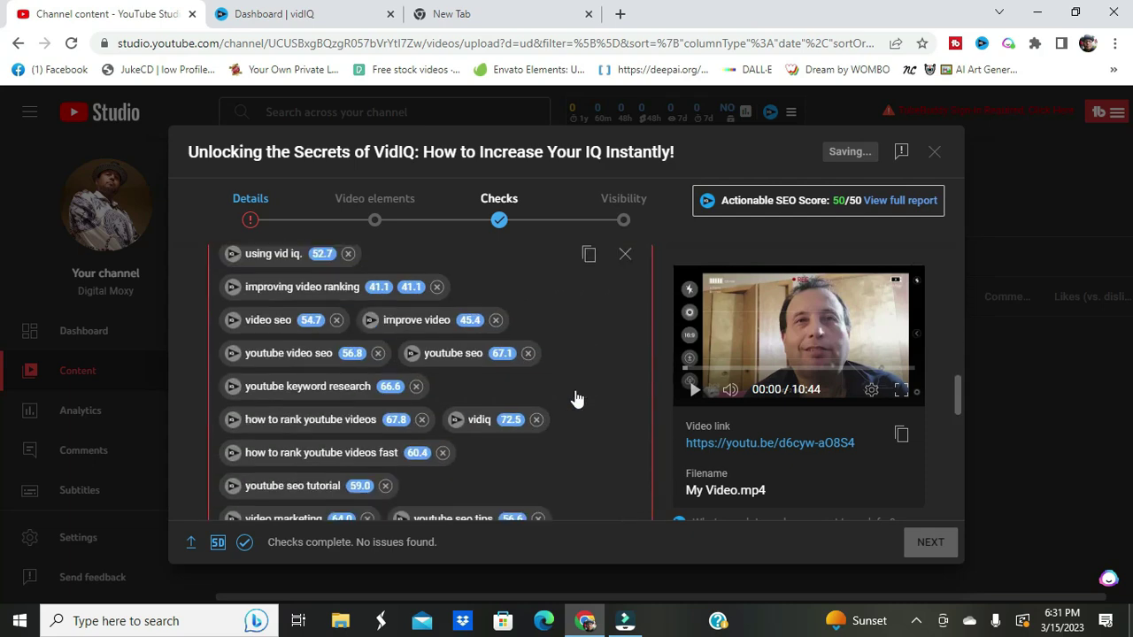
scroll(577, 400, "down", 2)
scroll(576, 400, "up", 4)
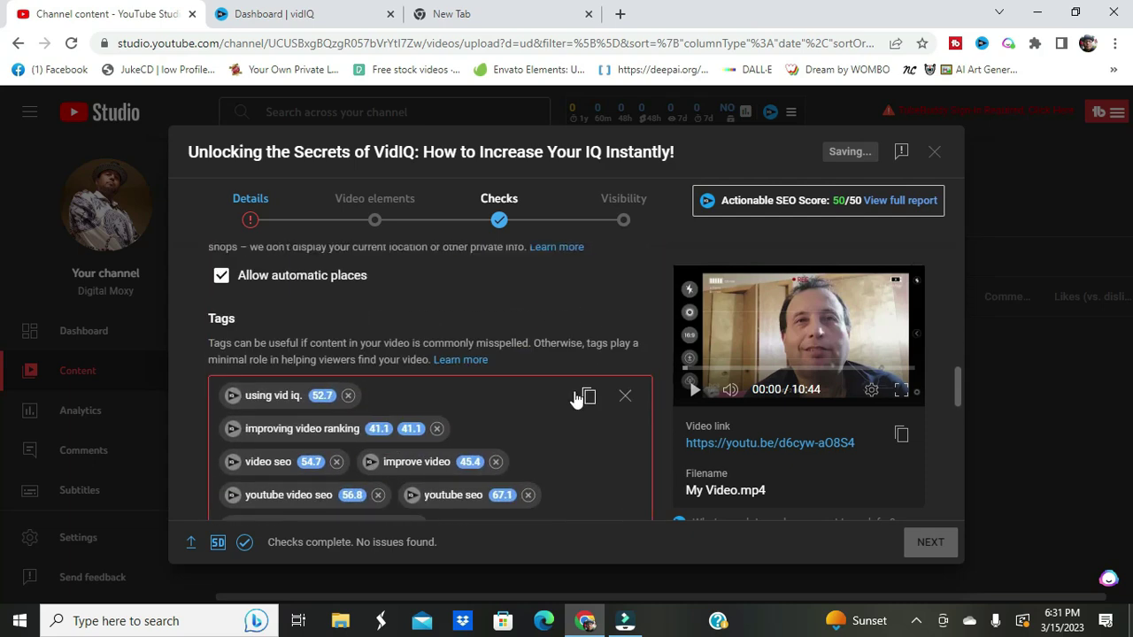
scroll(572, 426, "down", 6)
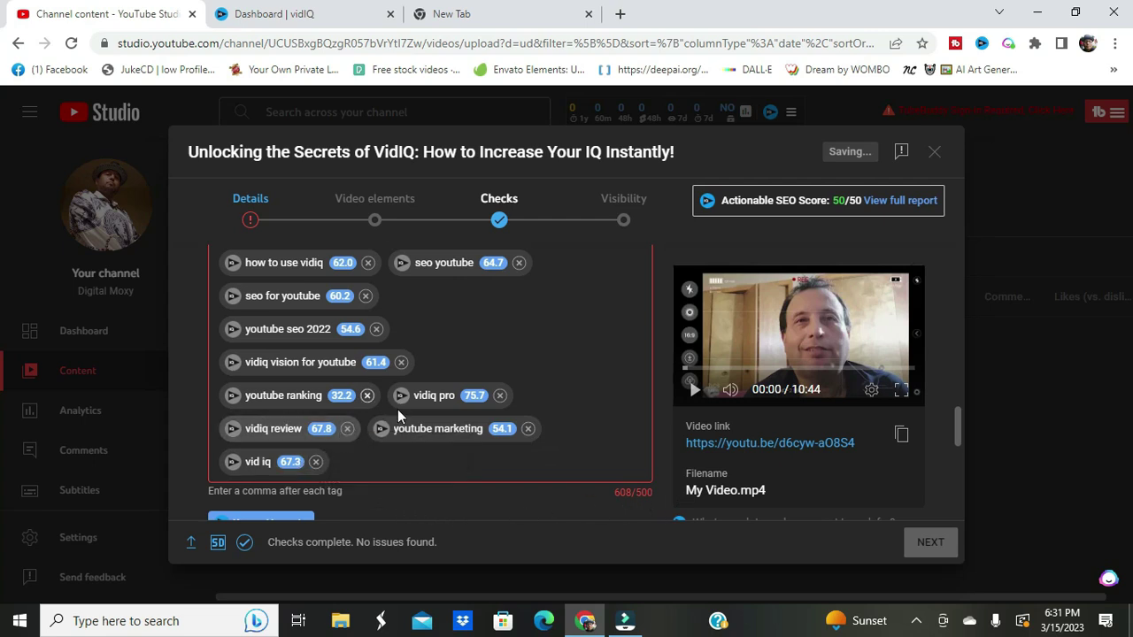
Step: Remove the 'youtube ranking' and 'video seo marketing' tags from the video's tags
left_click(367, 395)
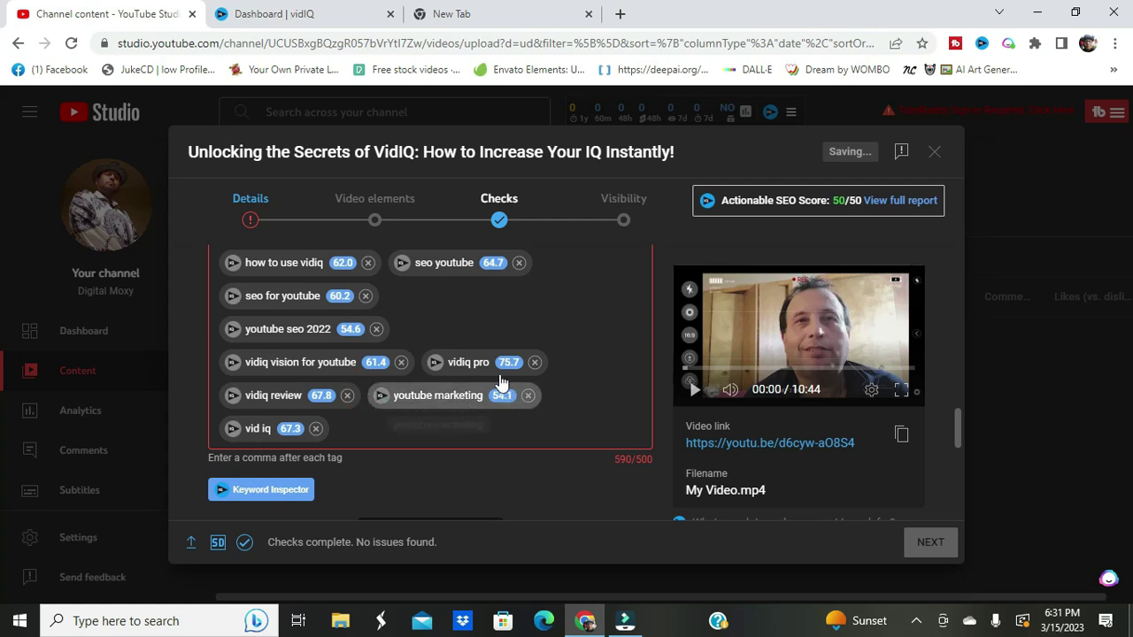
scroll(413, 357, "up", 1)
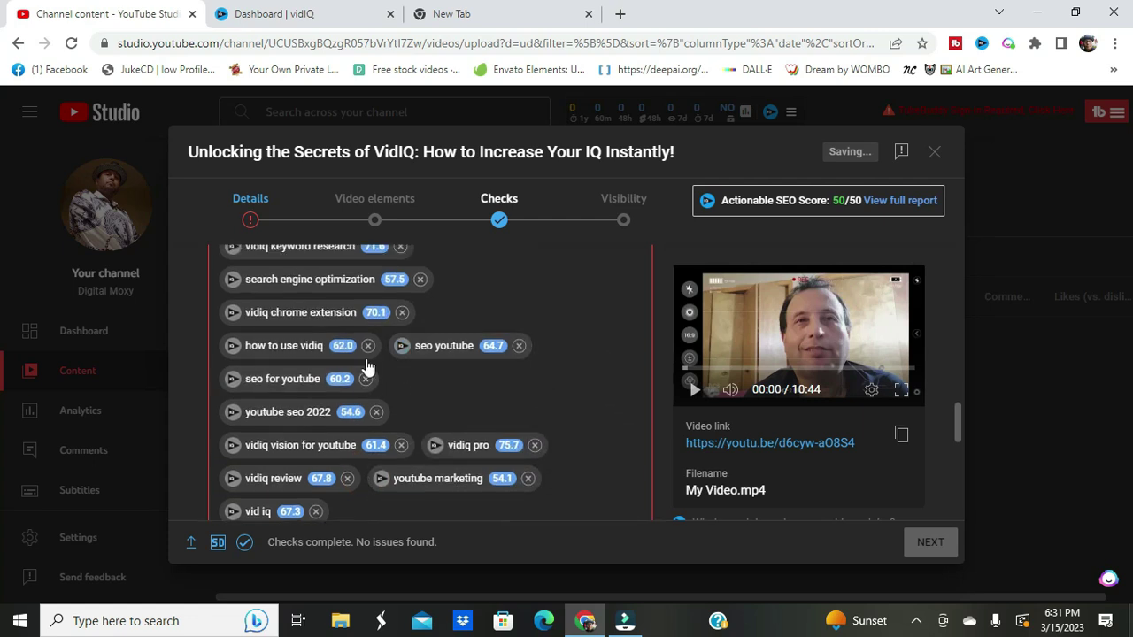
scroll(405, 346, "up", 1)
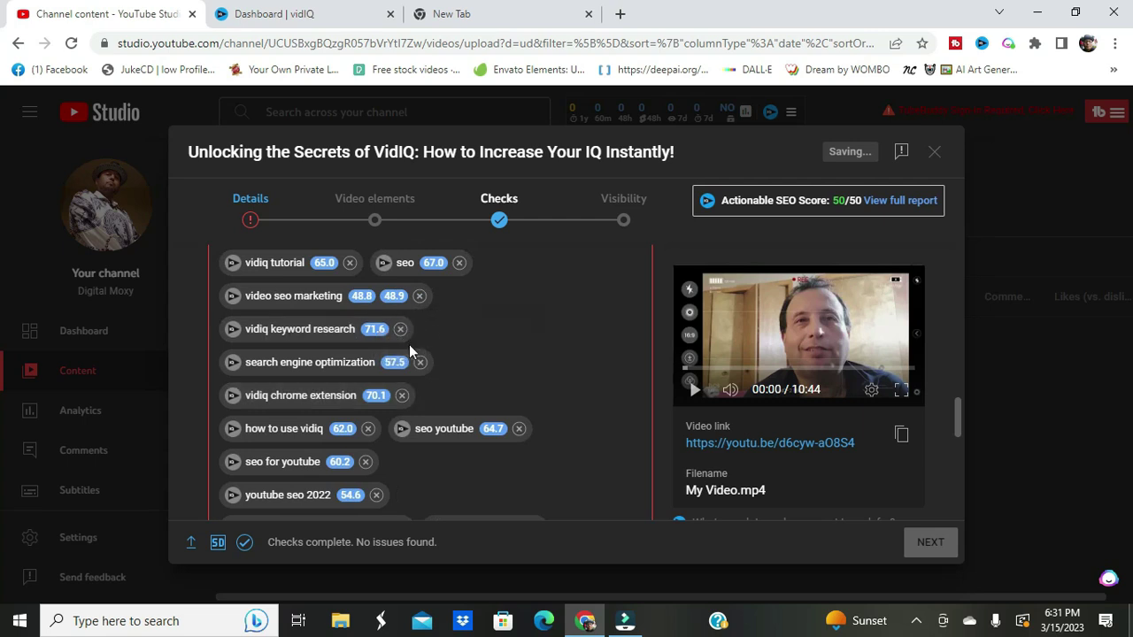
left_click(419, 297)
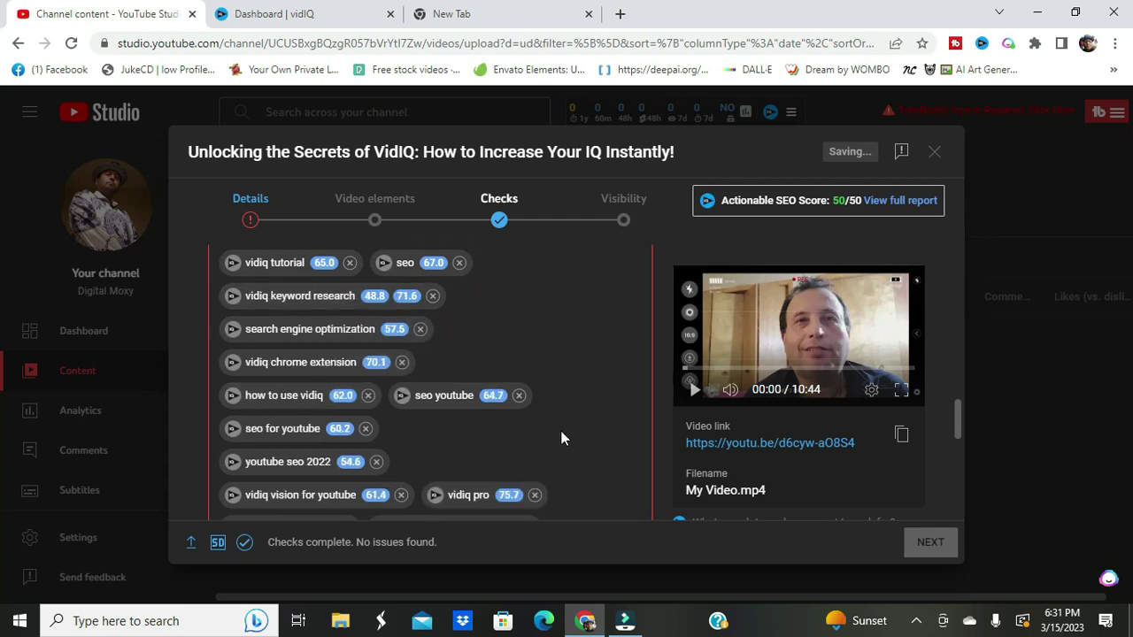
scroll(562, 431, "down", 5)
scroll(624, 332, "up", 3)
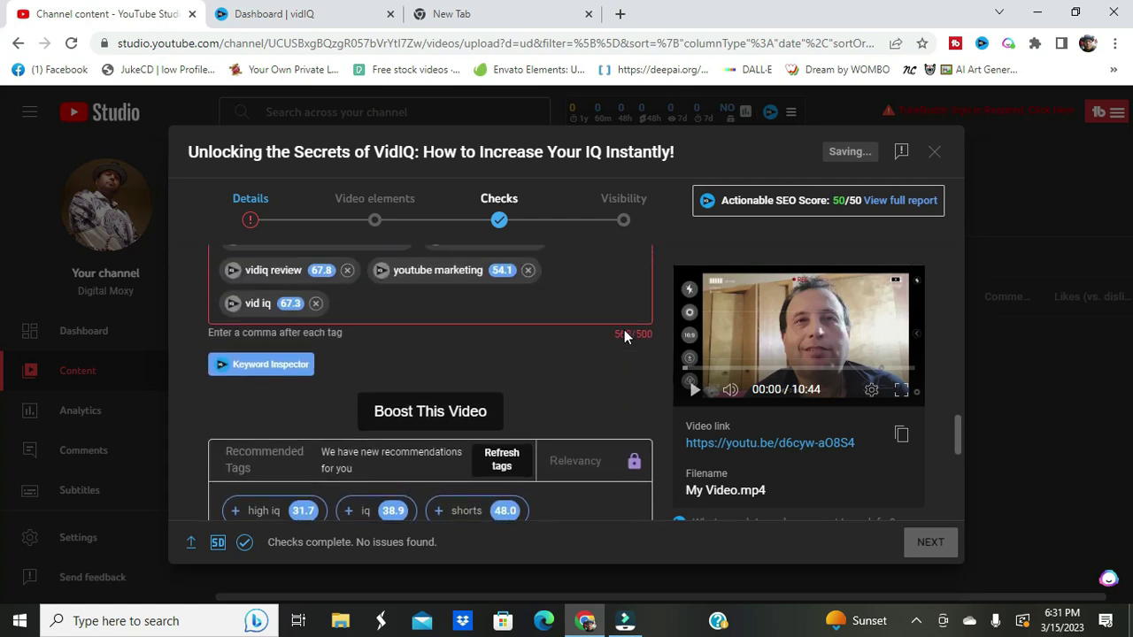
scroll(625, 335, "up", 1)
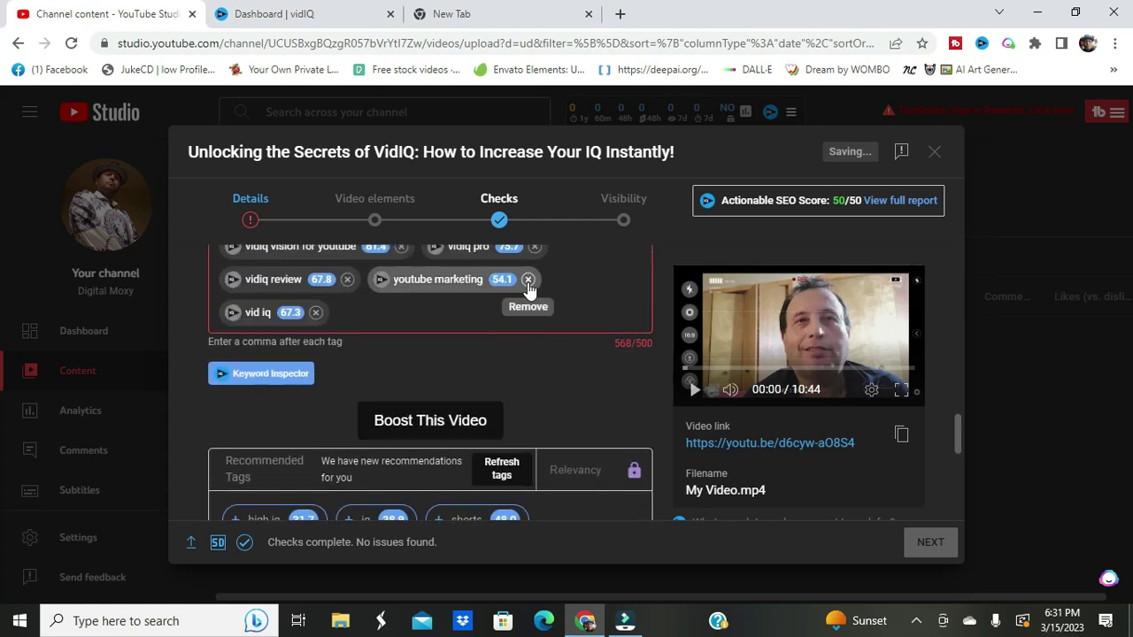
scroll(459, 308, "up", 1)
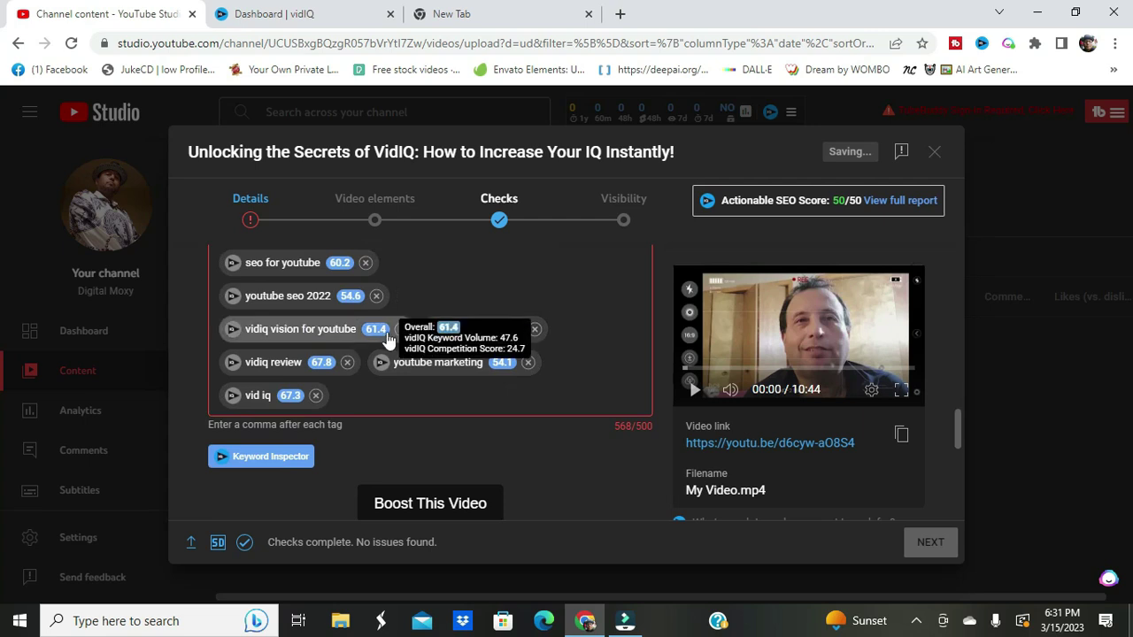
scroll(387, 337, "up", 2)
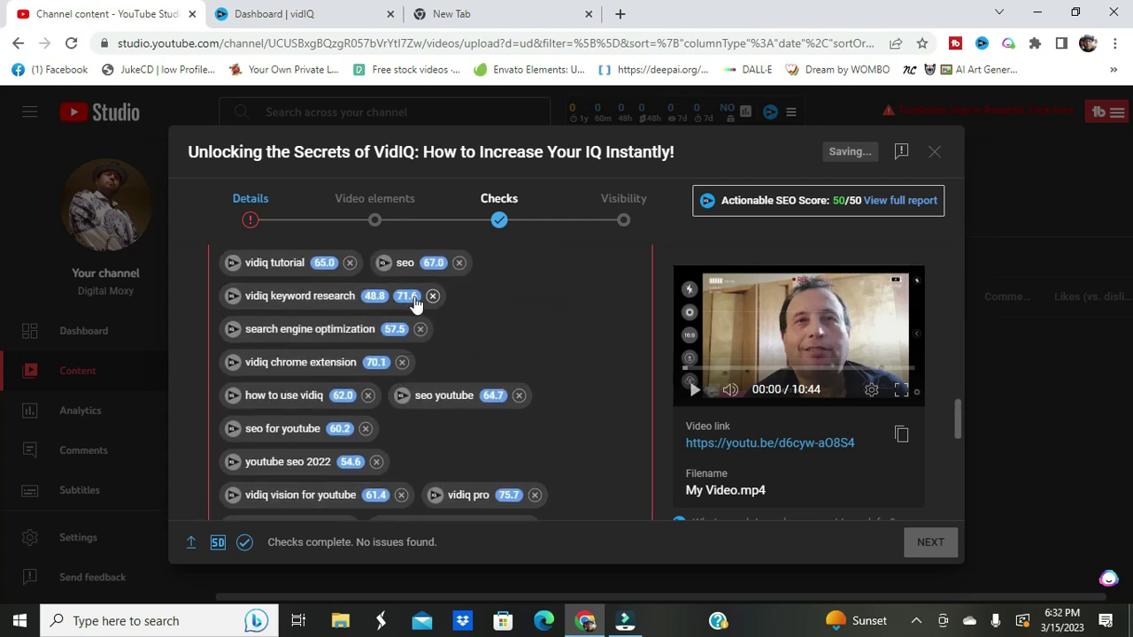
Step: Remove the 'vidiq keyword research', 'search engine optimization' and 'improving video ranking' tags, leaving 488/500
left_click(433, 298)
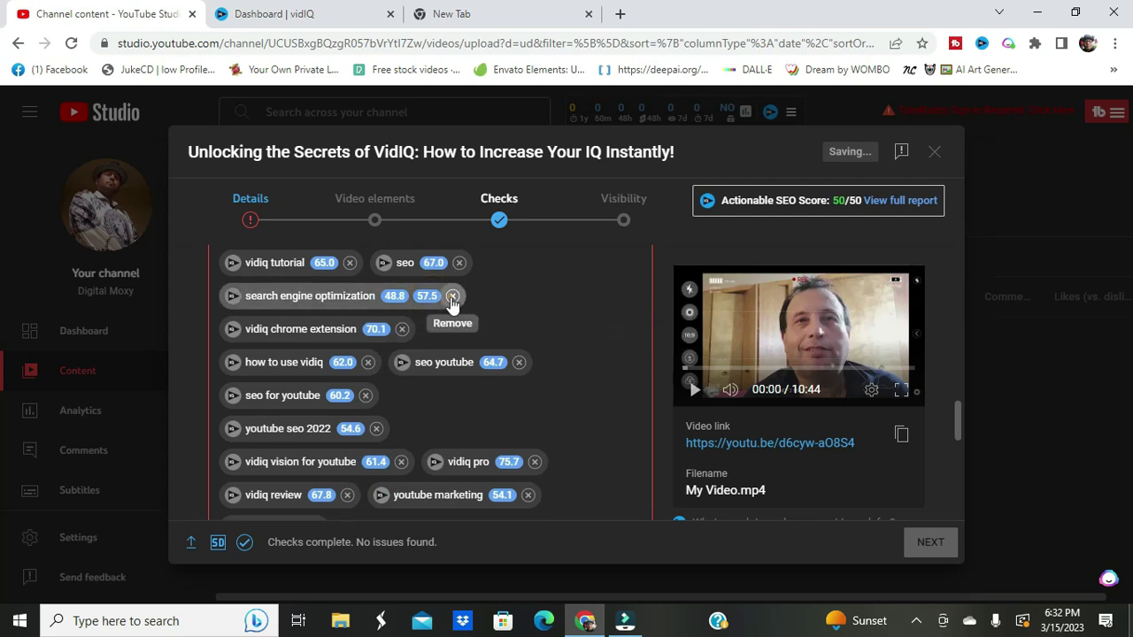
left_click(452, 296)
scroll(556, 304, "down", 5)
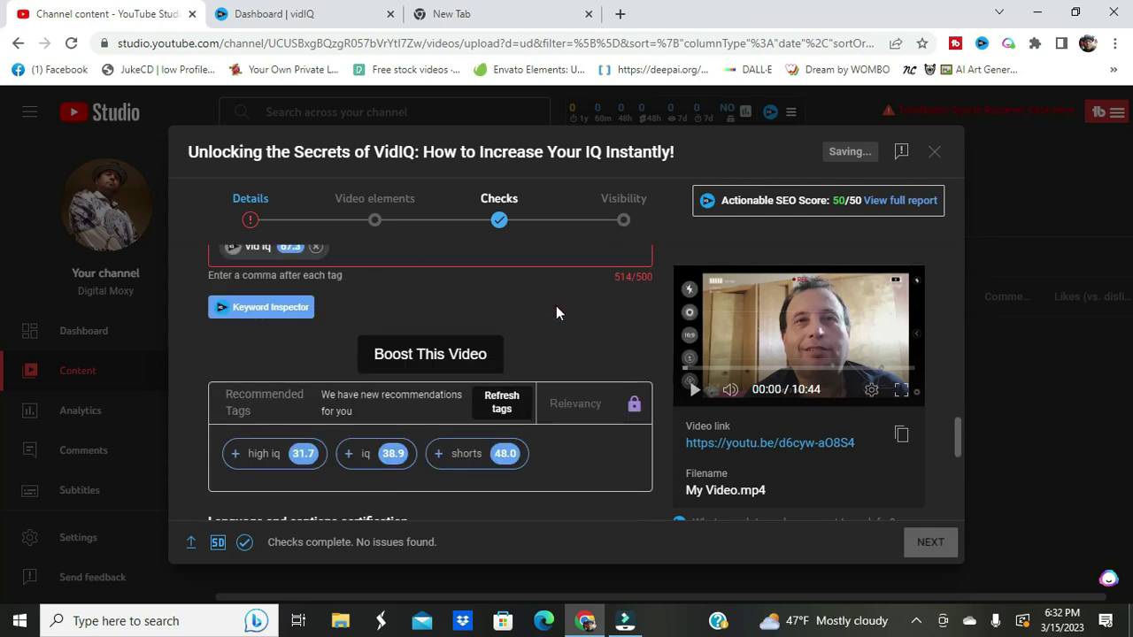
scroll(589, 296, "up", 3)
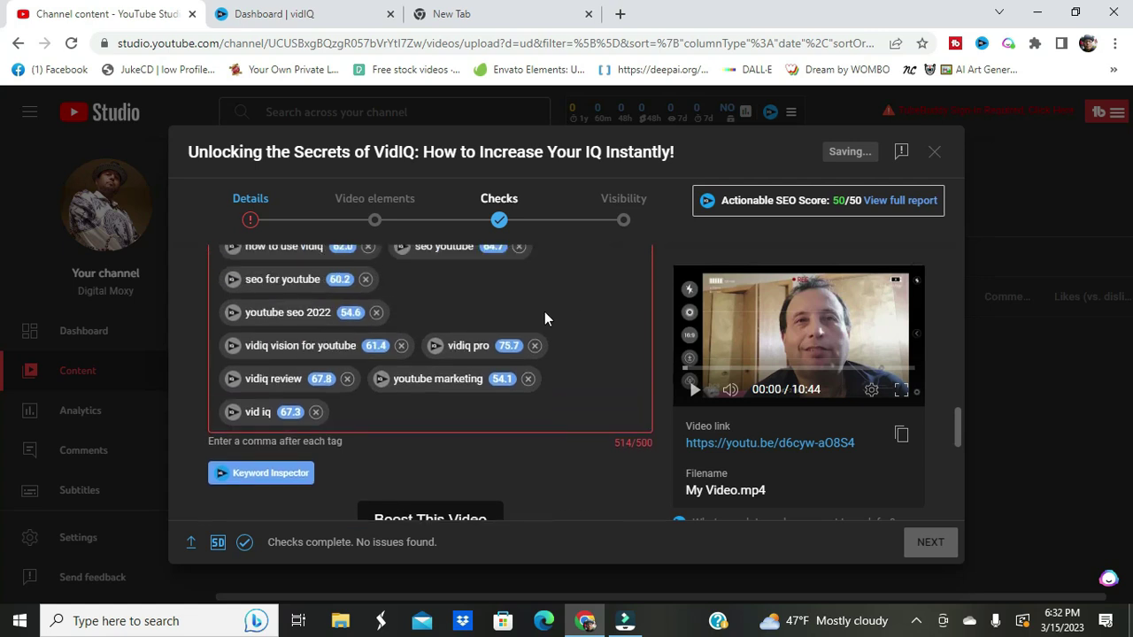
scroll(500, 345, "up", 3)
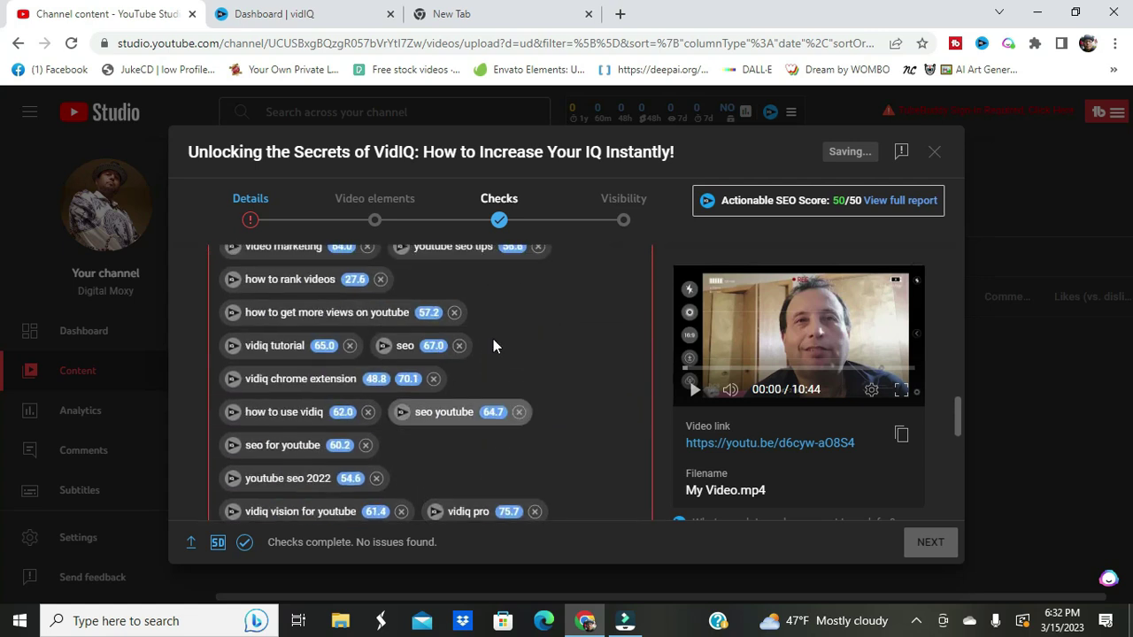
scroll(493, 339, "up", 2)
scroll(440, 324, "up", 3)
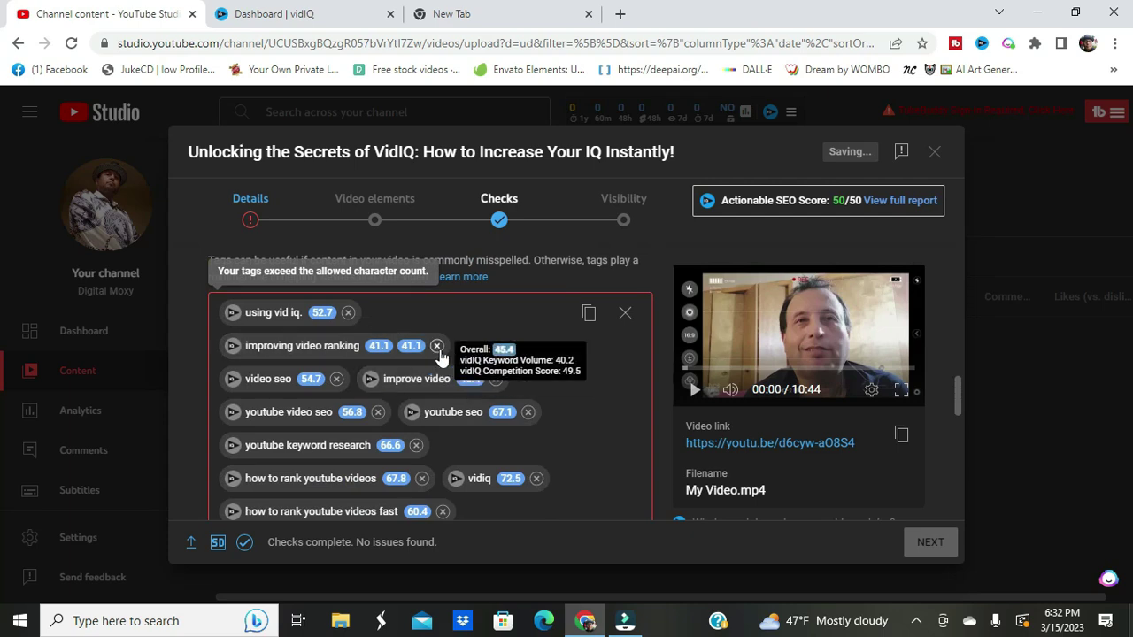
left_click(437, 346)
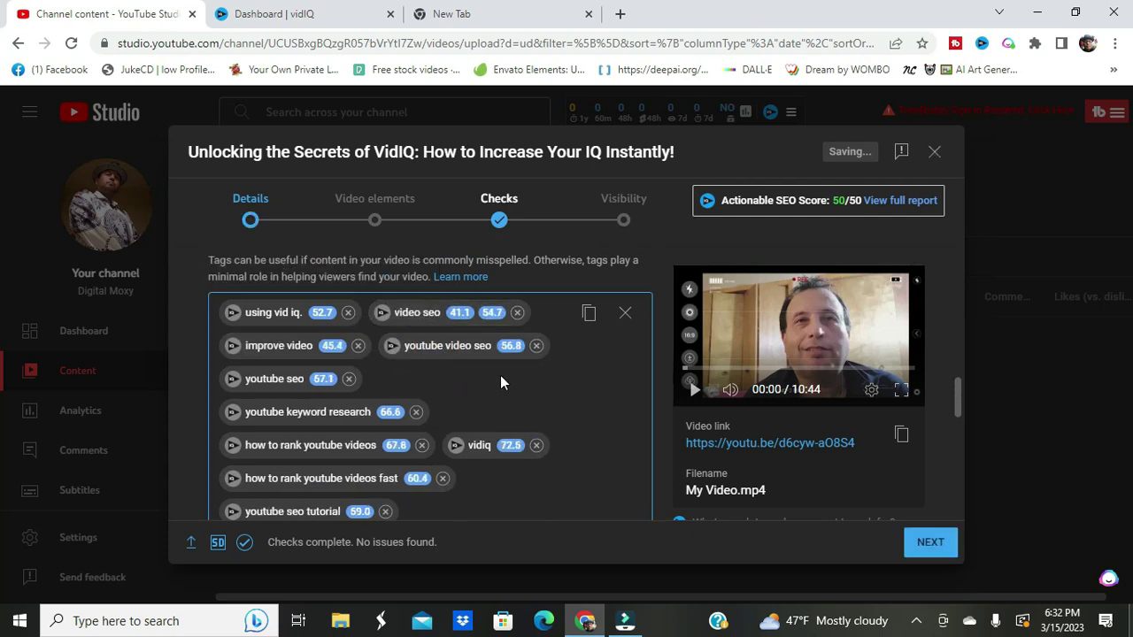
Step: Reopen vidIQ's Keyword Inspector from below the tags
scroll(499, 377, "down", 5)
scroll(499, 381, "up", 4)
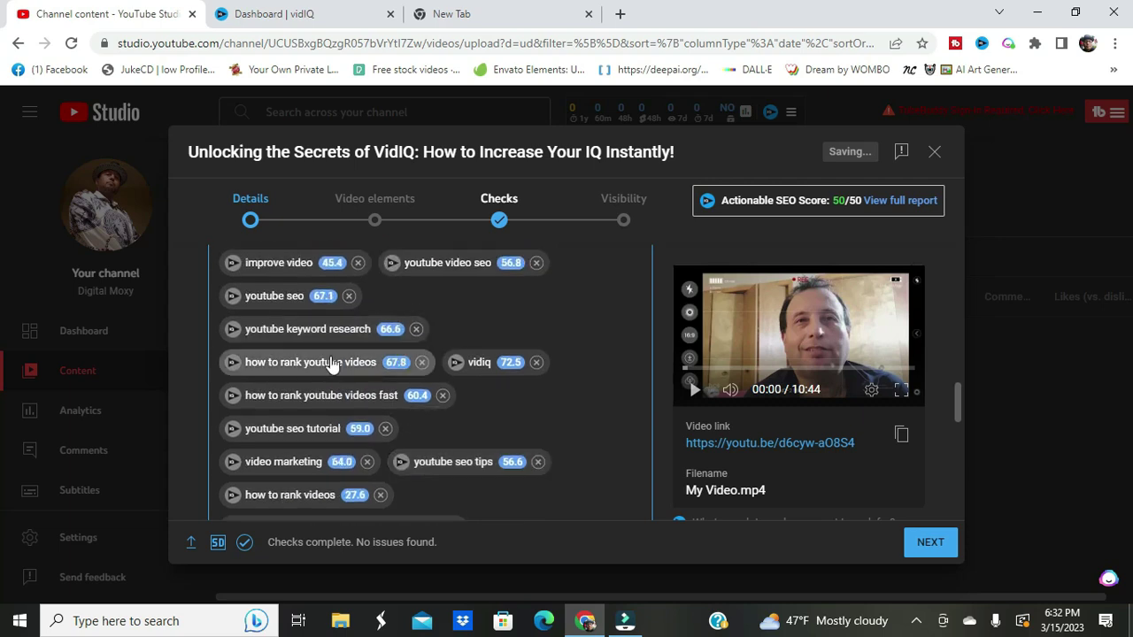
scroll(329, 364, "down", 1)
scroll(328, 365, "down", 5)
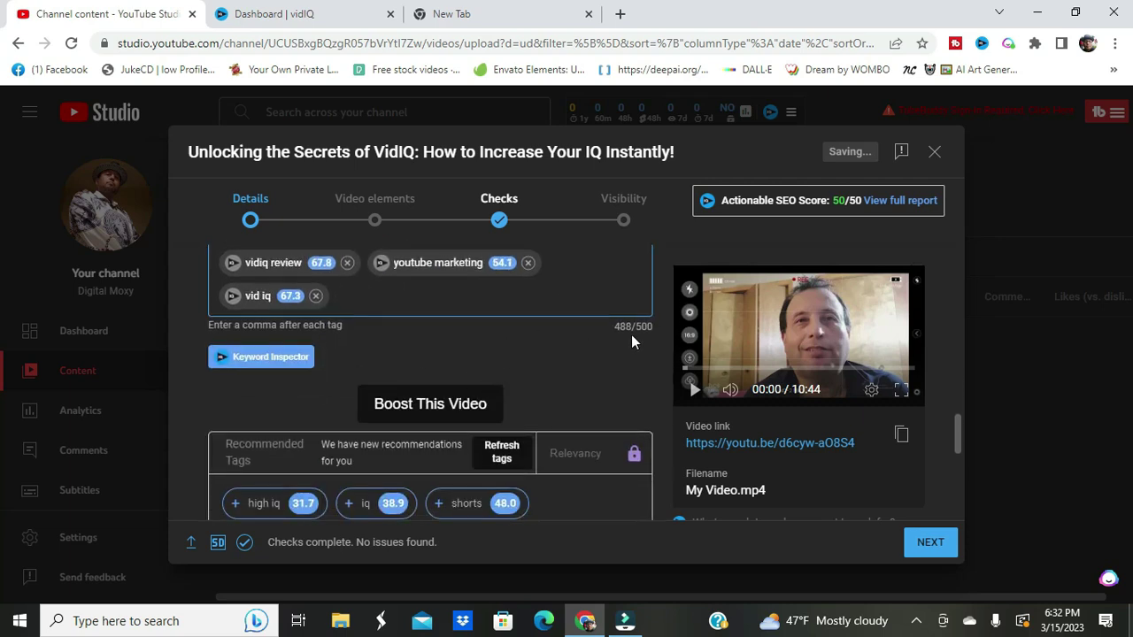
scroll(563, 320, "down", 1)
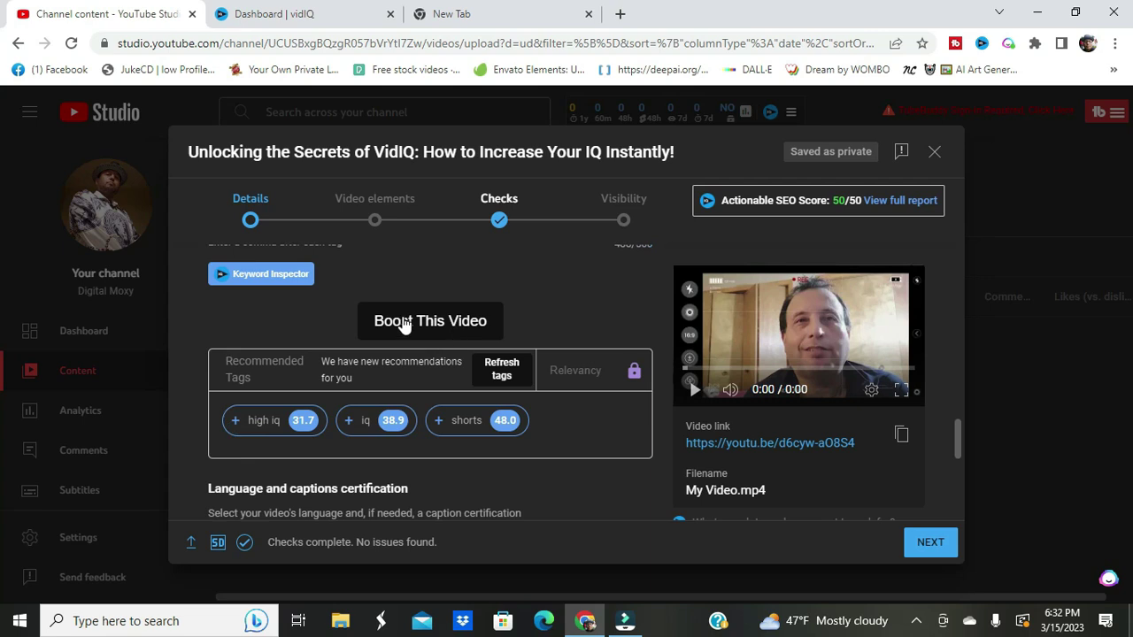
left_click(270, 281)
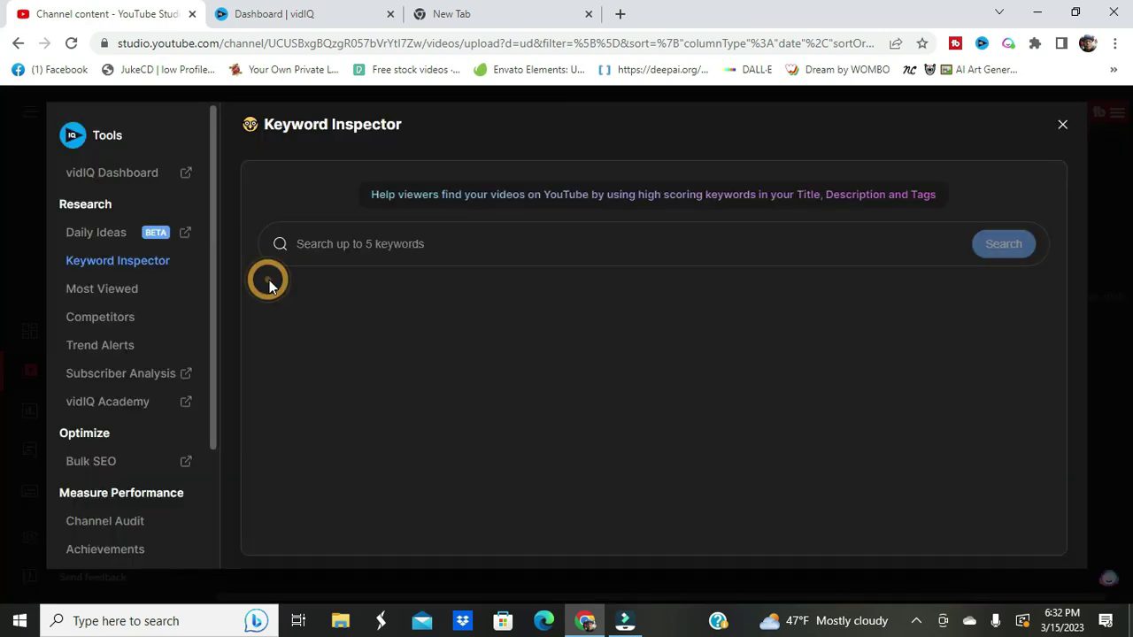
Step: Run a Keyword Inspector lookup for 'vid iq'
left_click(352, 244)
right_click(350, 244)
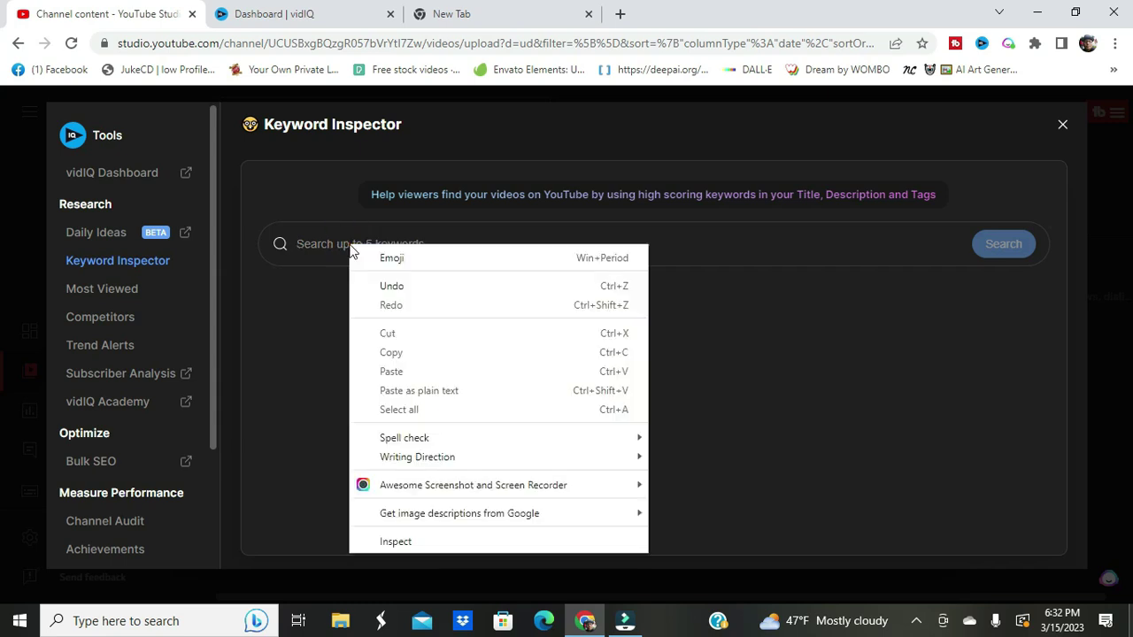
left_click(715, 390)
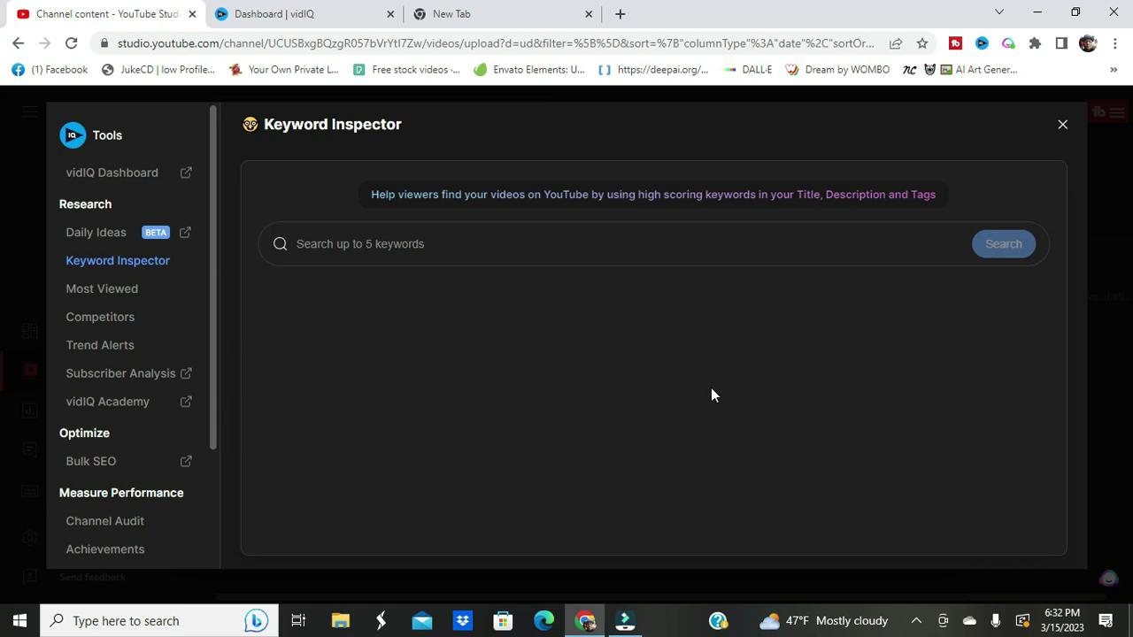
left_click(367, 248)
type("vid")
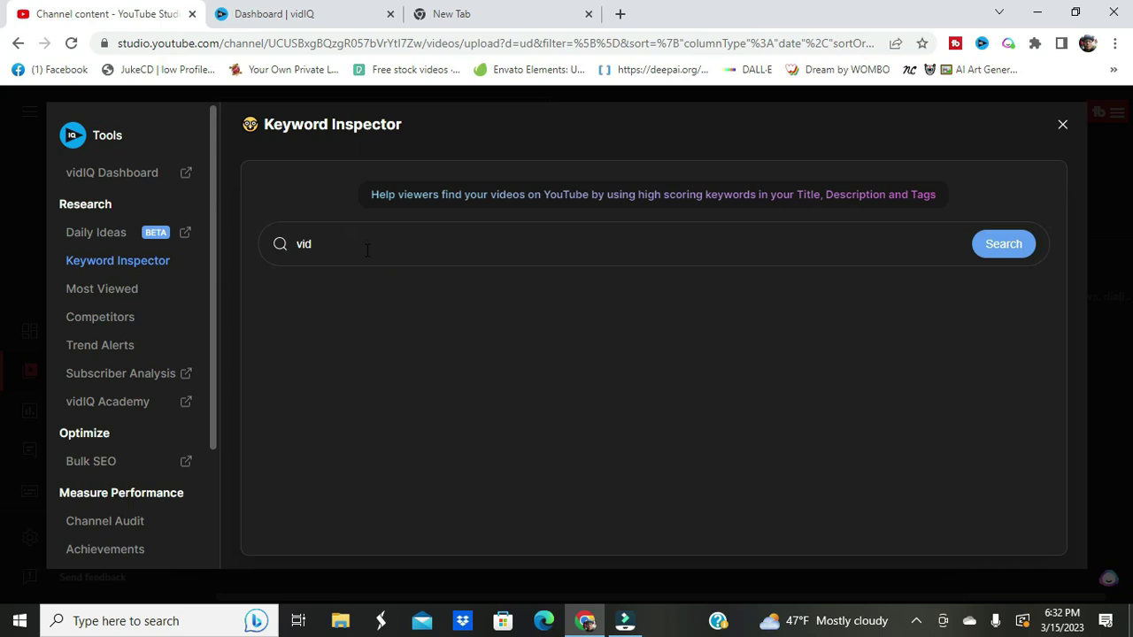
type(" iq")
key("Return")
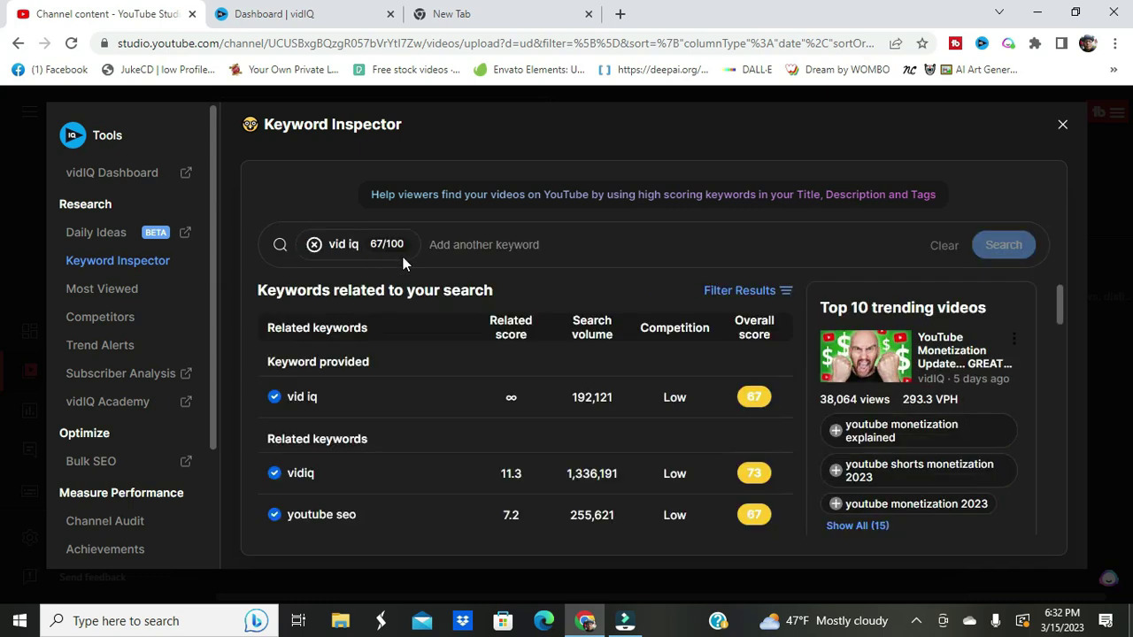
Step: Add 'video seo', 'better ranking' and 'youtube seo' as further keywords to compare
left_click(451, 251)
type("v")
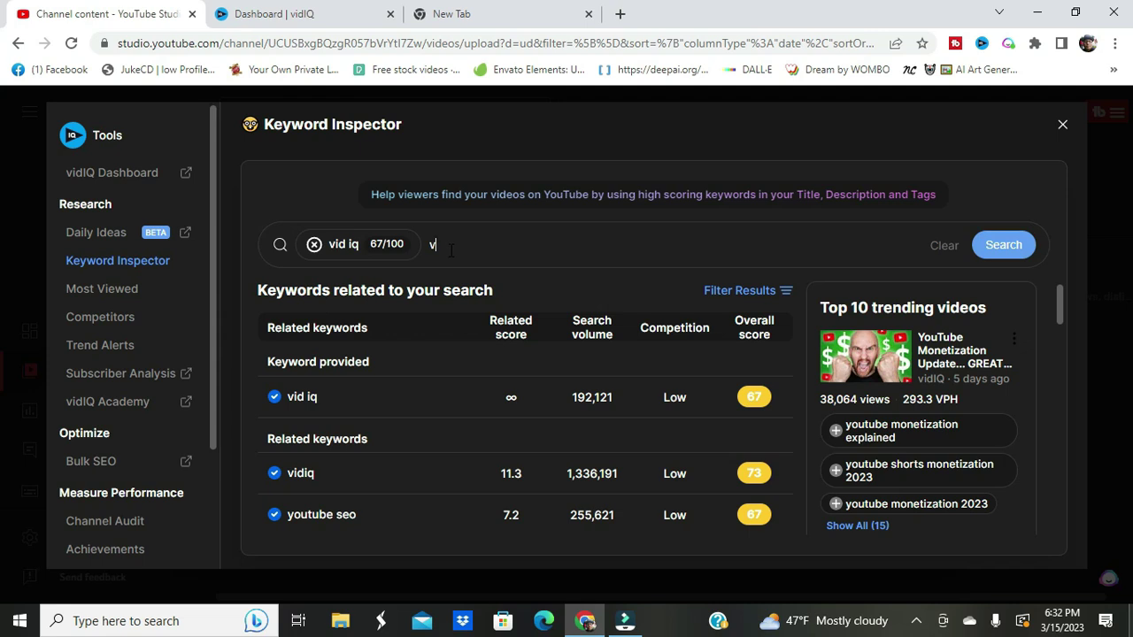
type("ideo seo")
key("Return")
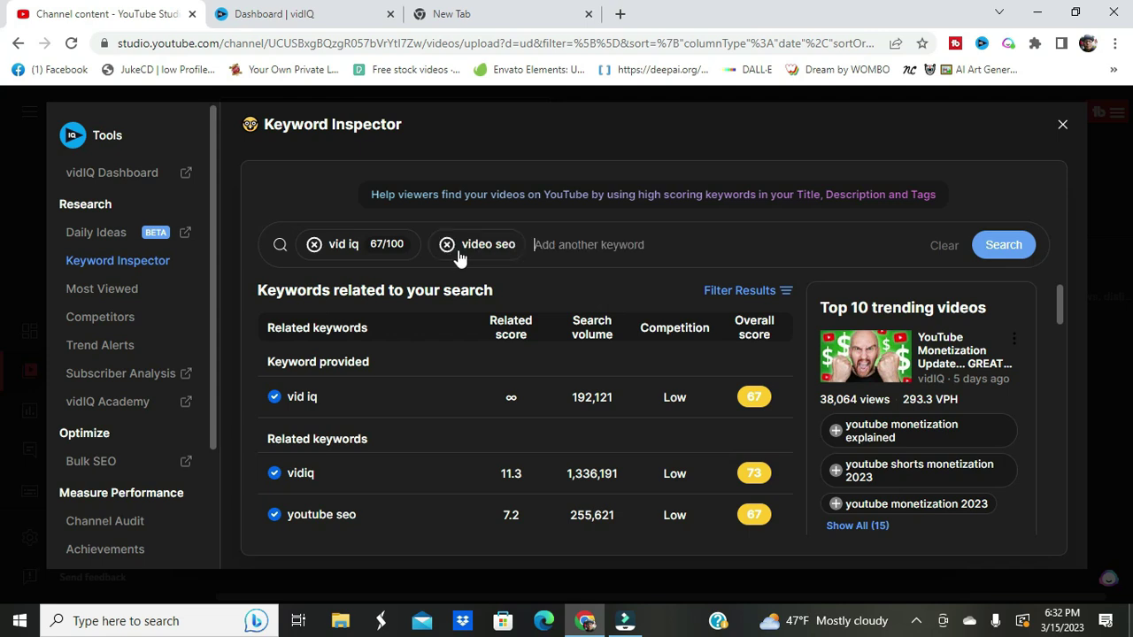
type("b")
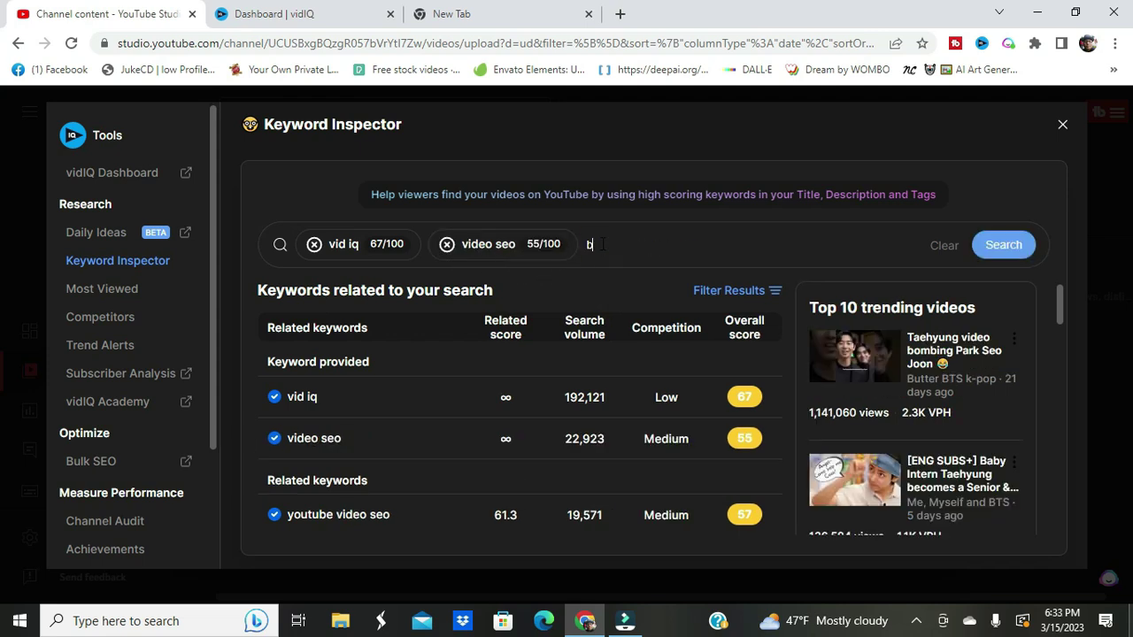
type("etter ranking")
key("Return")
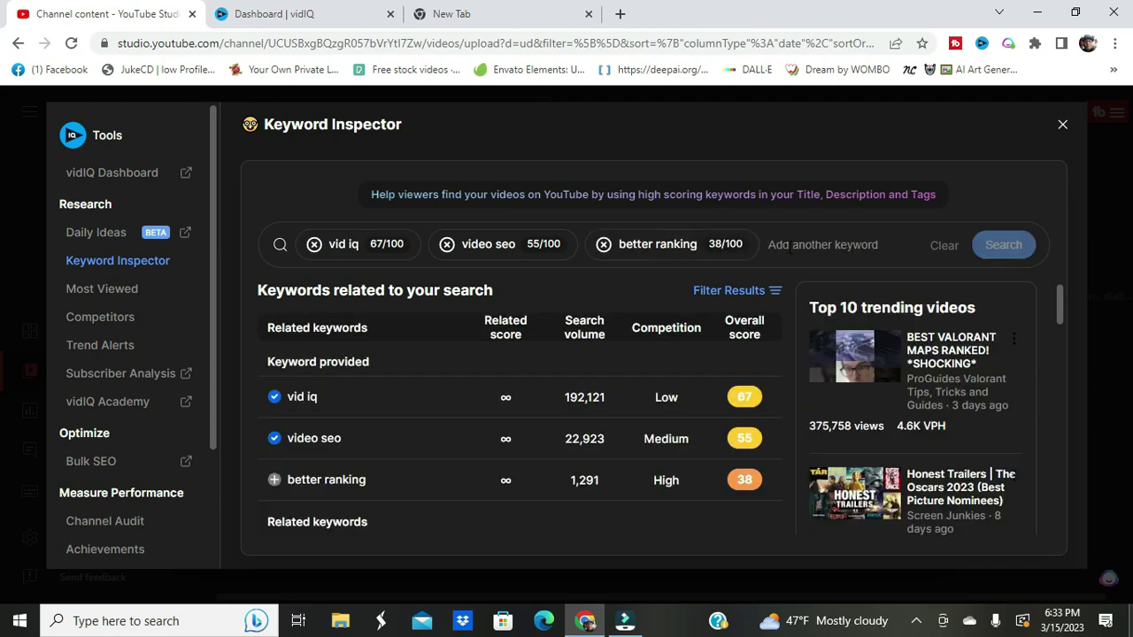
left_click(790, 247)
type("you")
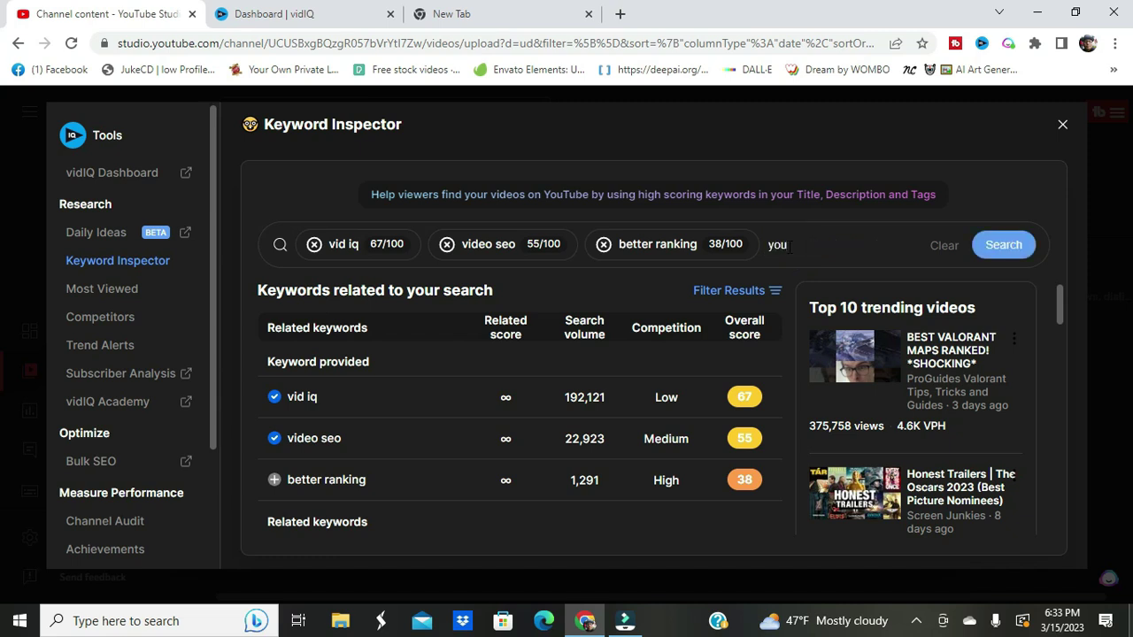
type("tube seo")
key("Return")
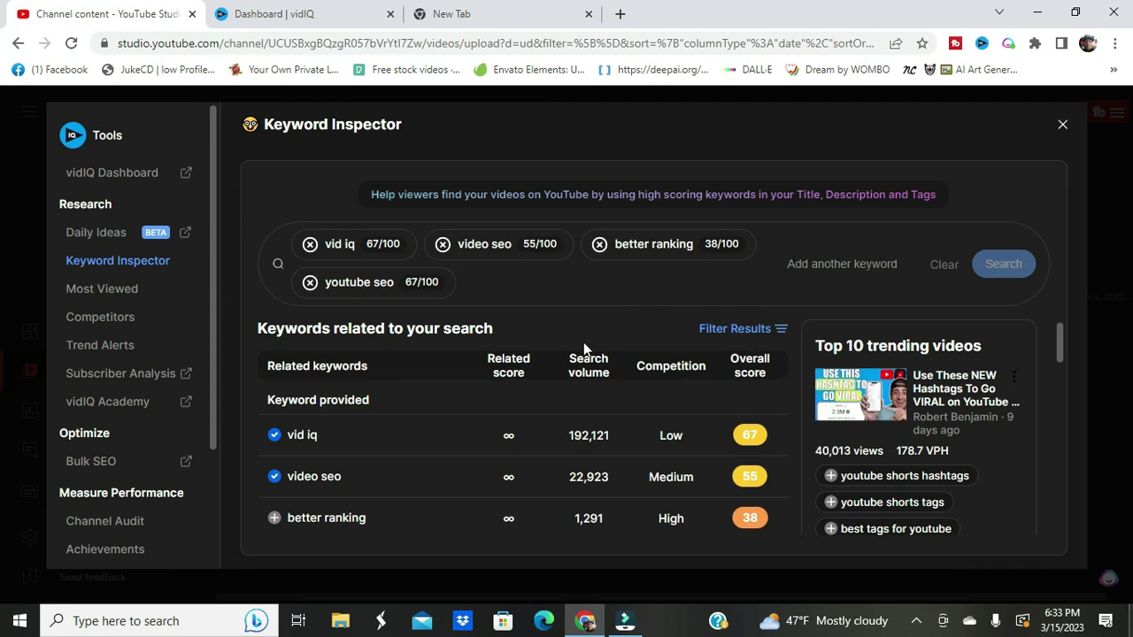
Step: Review the results table: vid iq 67, video seo 55, better ranking 38, youtube seo 67
left_click(510, 285)
left_click(836, 265)
left_click(519, 288)
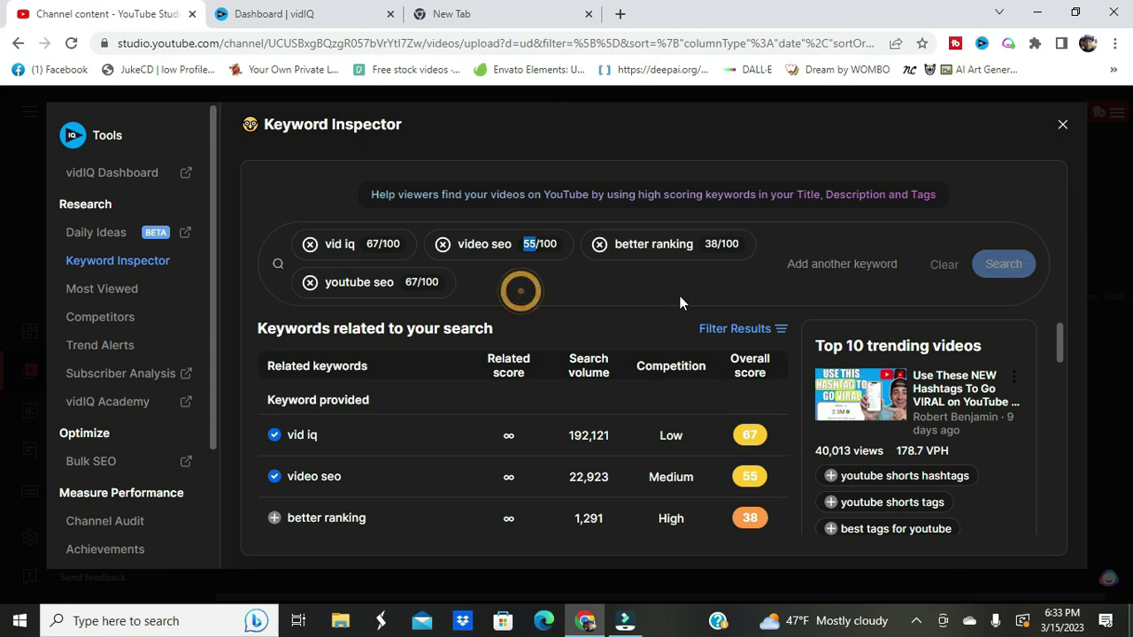
left_click(515, 288)
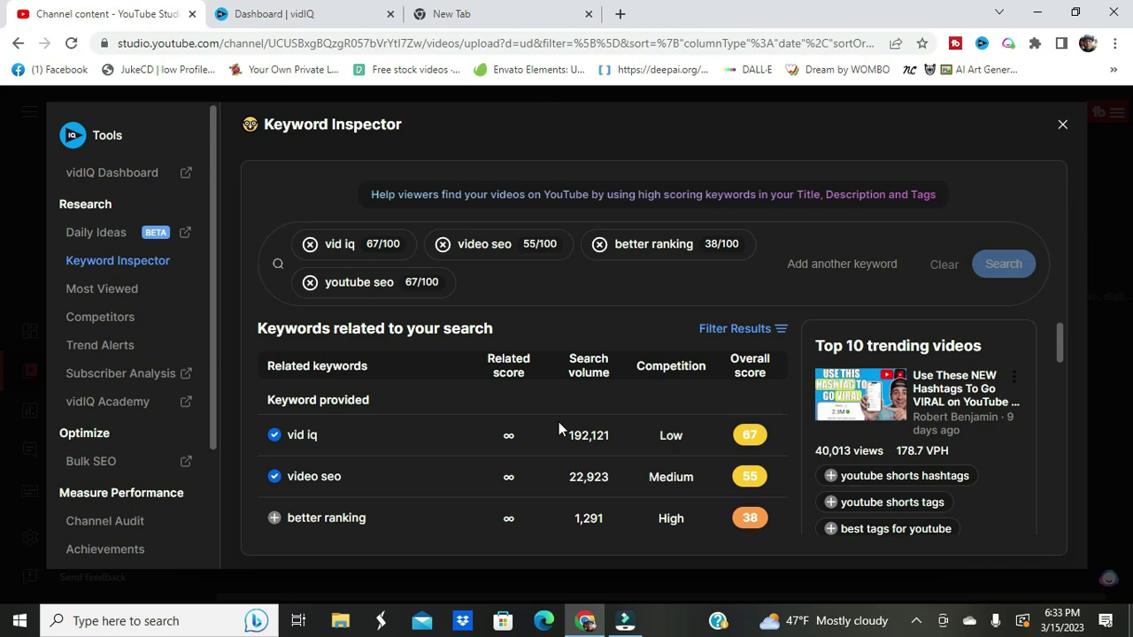
scroll(559, 423, "down", 1)
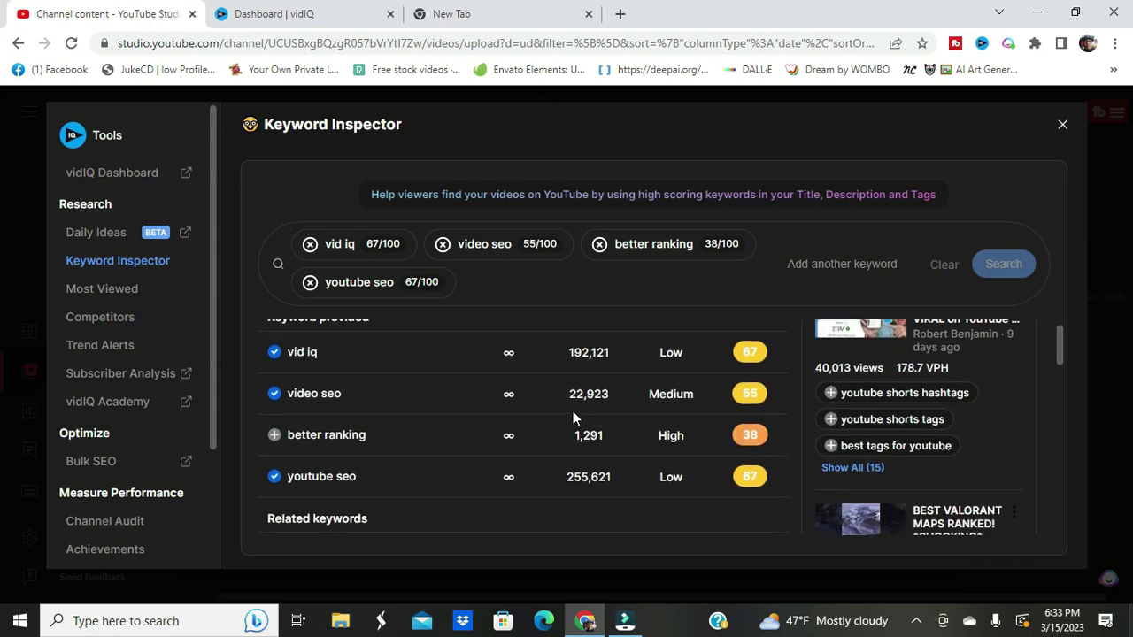
scroll(299, 366, "down", 10)
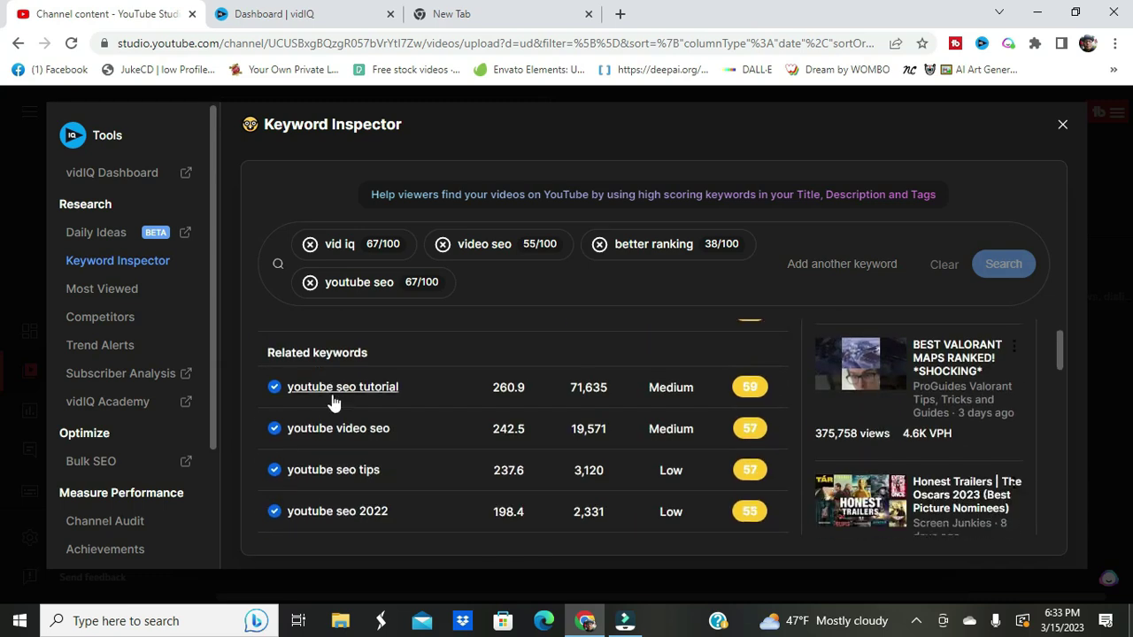
scroll(355, 418, "down", 8)
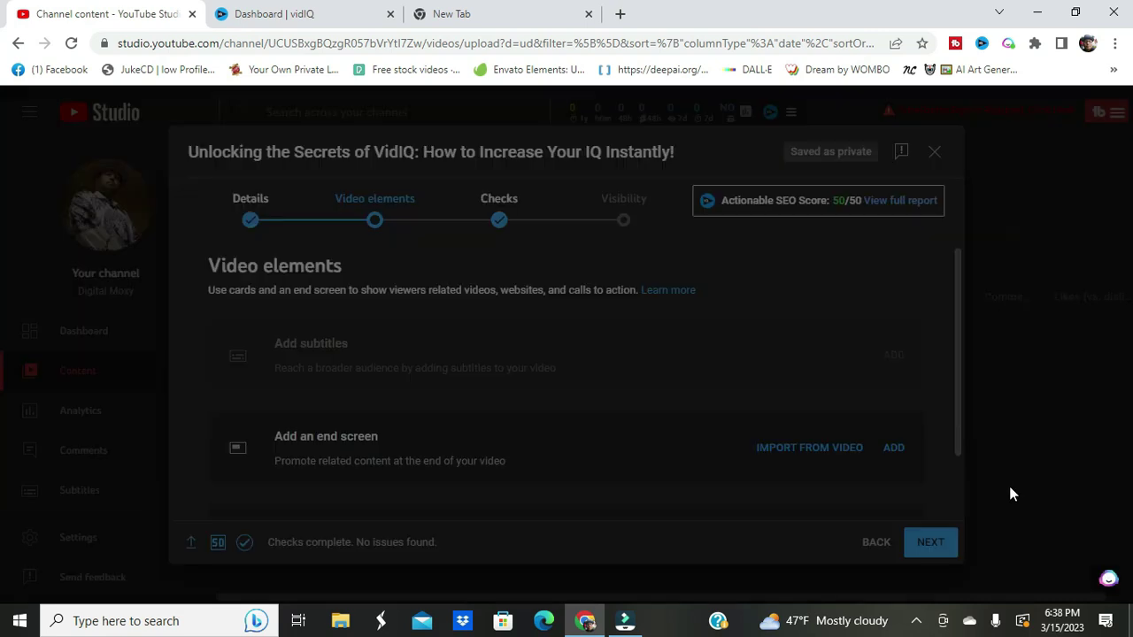
Step: On the Video elements step, open the End Screens editor via 'Add an end screen'
left_click(1009, 489)
scroll(622, 434, "down", 2)
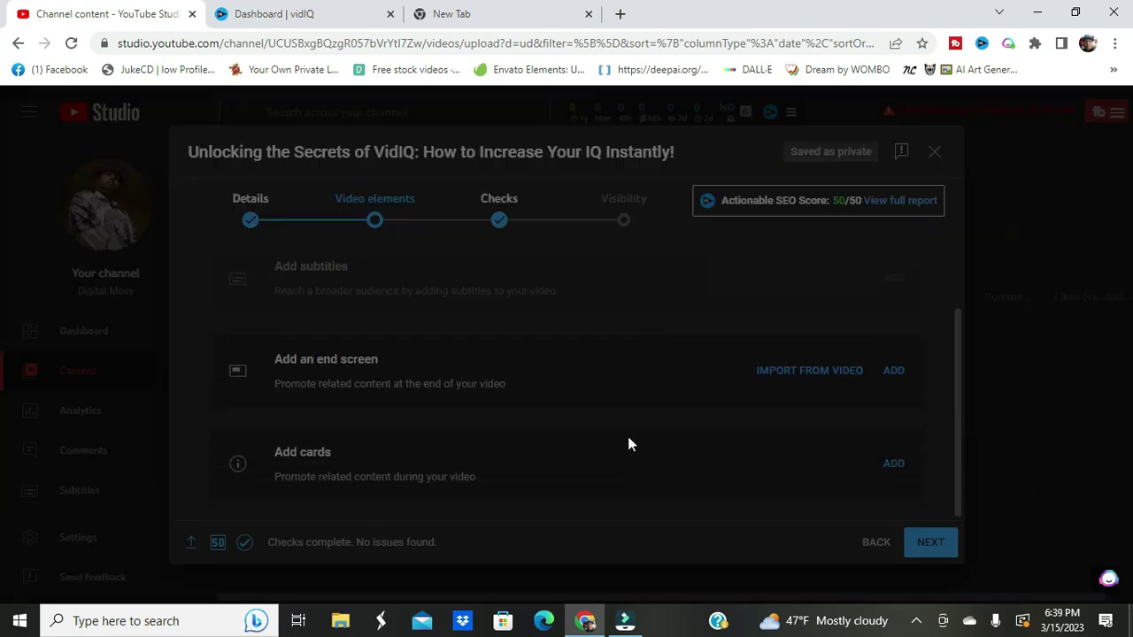
scroll(566, 451, "up", 2)
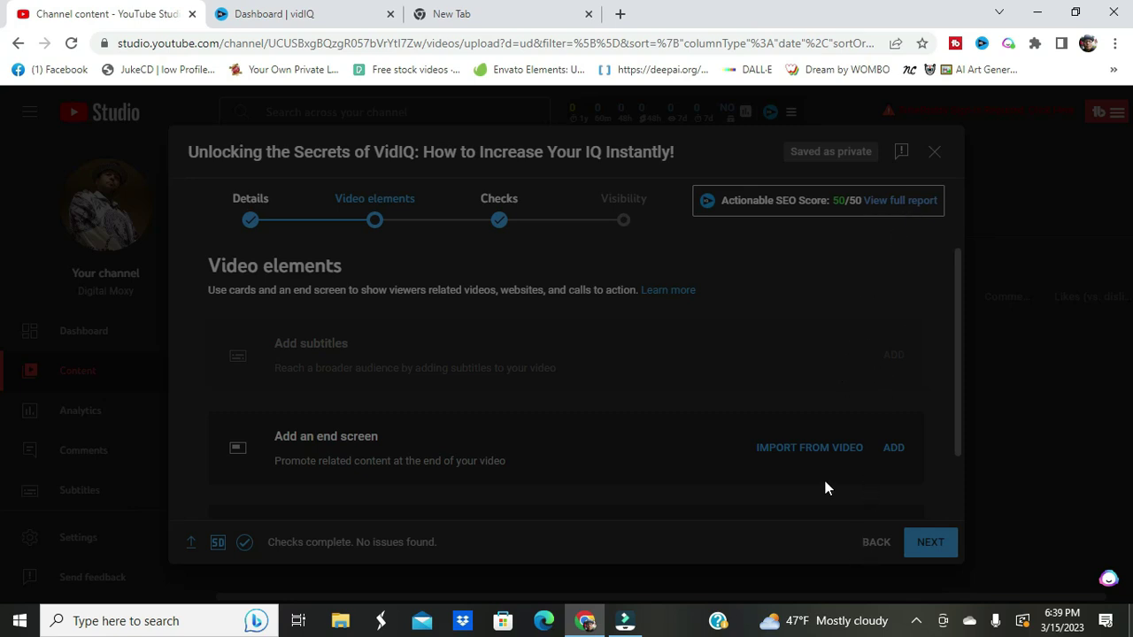
scroll(832, 494, "down", 1)
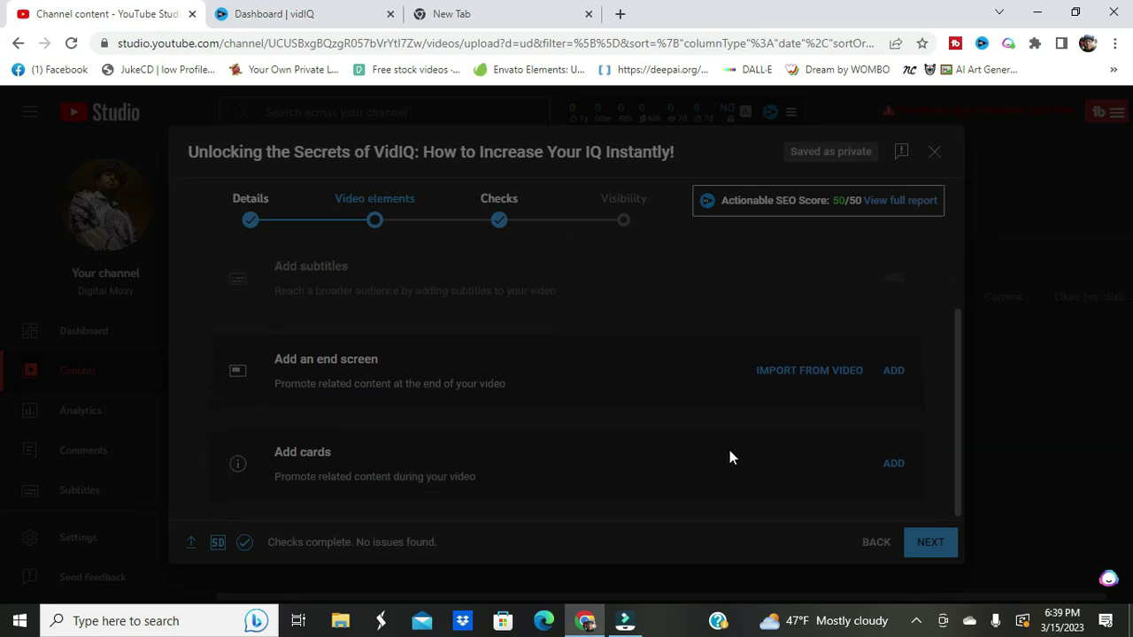
left_click(818, 372)
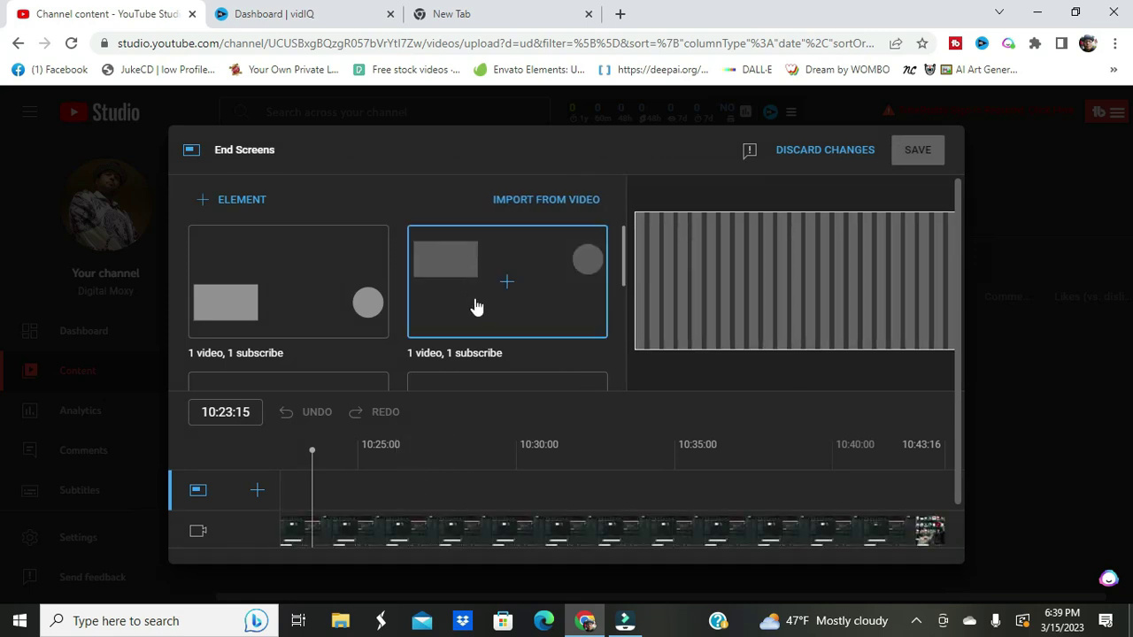
Step: Apply the 1 video, 1 subscribe layout with a Best for viewer video, then save the end screen
scroll(476, 327, "down", 1)
scroll(477, 337, "down", 3)
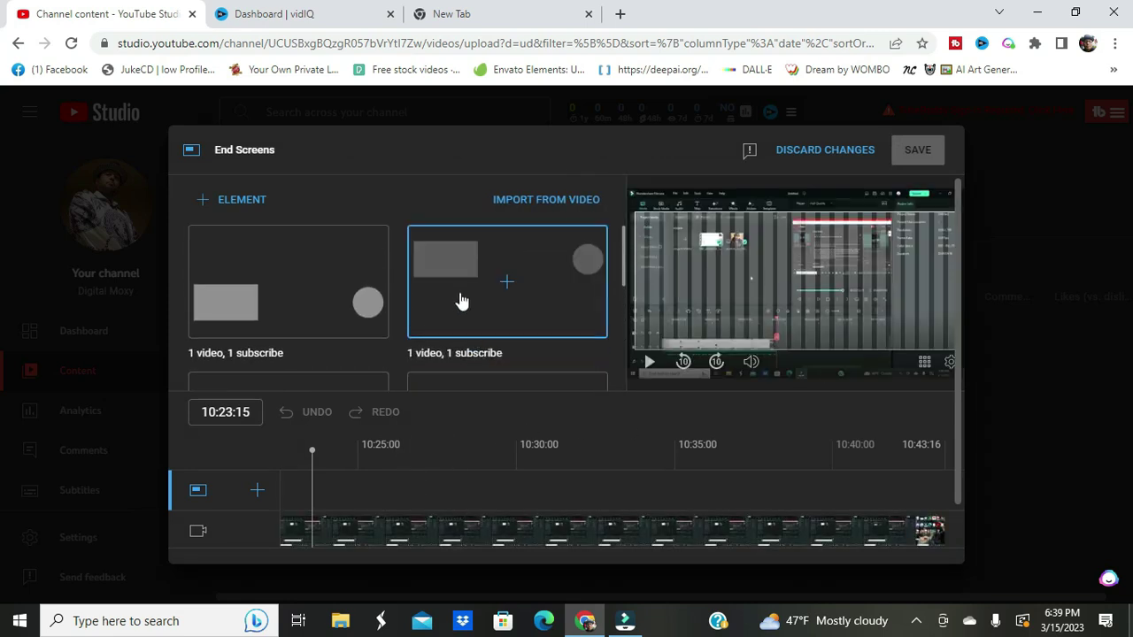
left_click(506, 285)
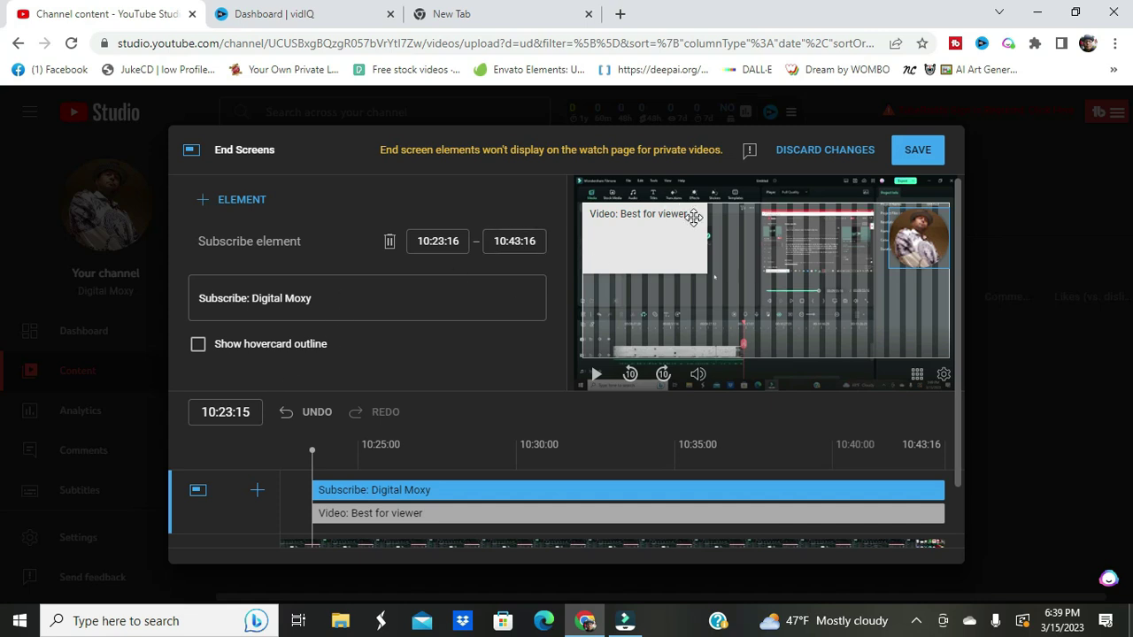
left_click(632, 266)
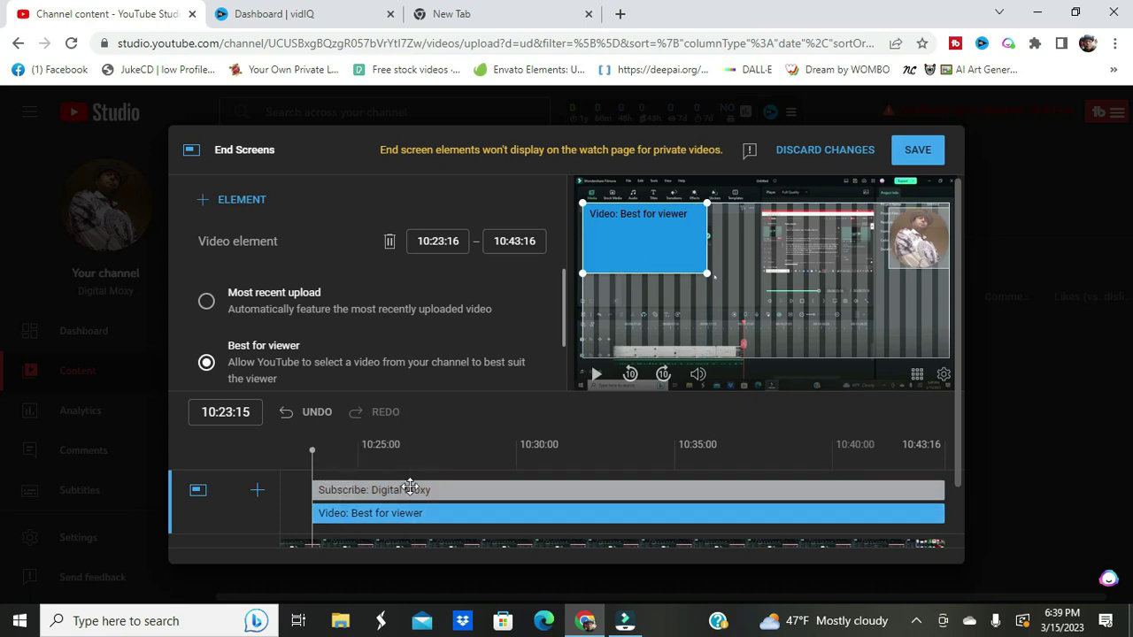
scroll(508, 403, "down", 1)
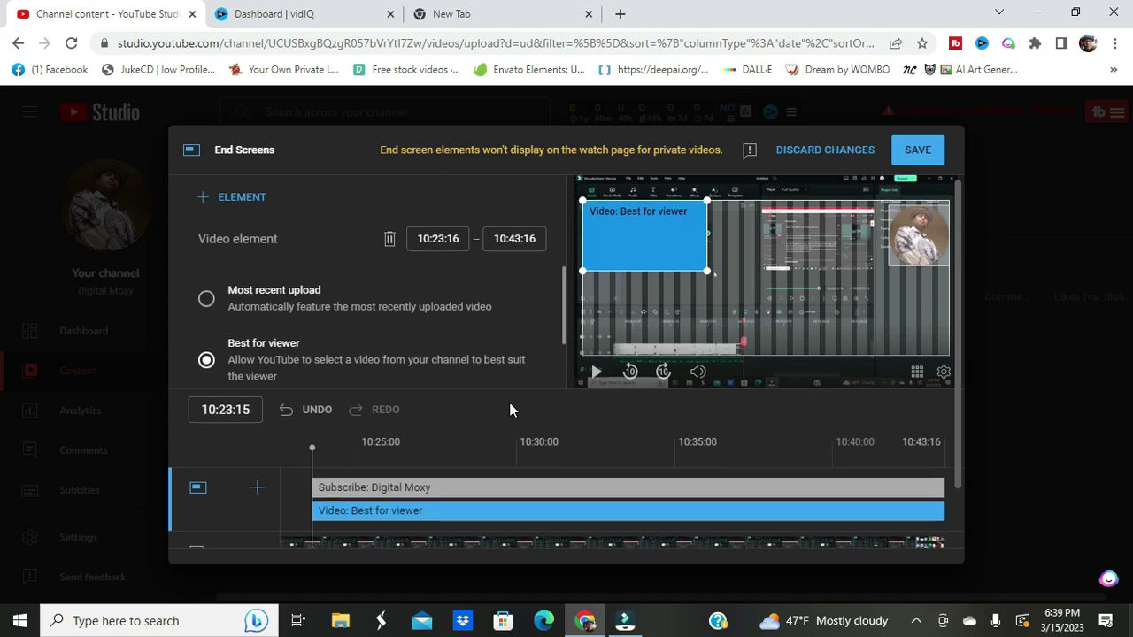
scroll(509, 403, "down", 1)
scroll(526, 405, "up", 2)
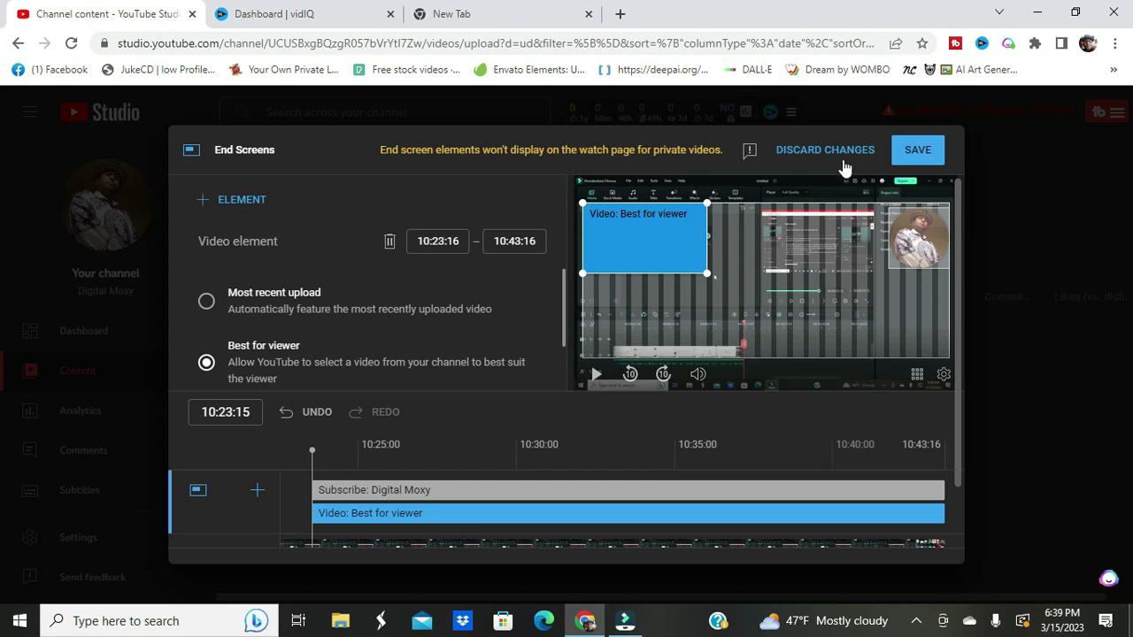
left_click(917, 149)
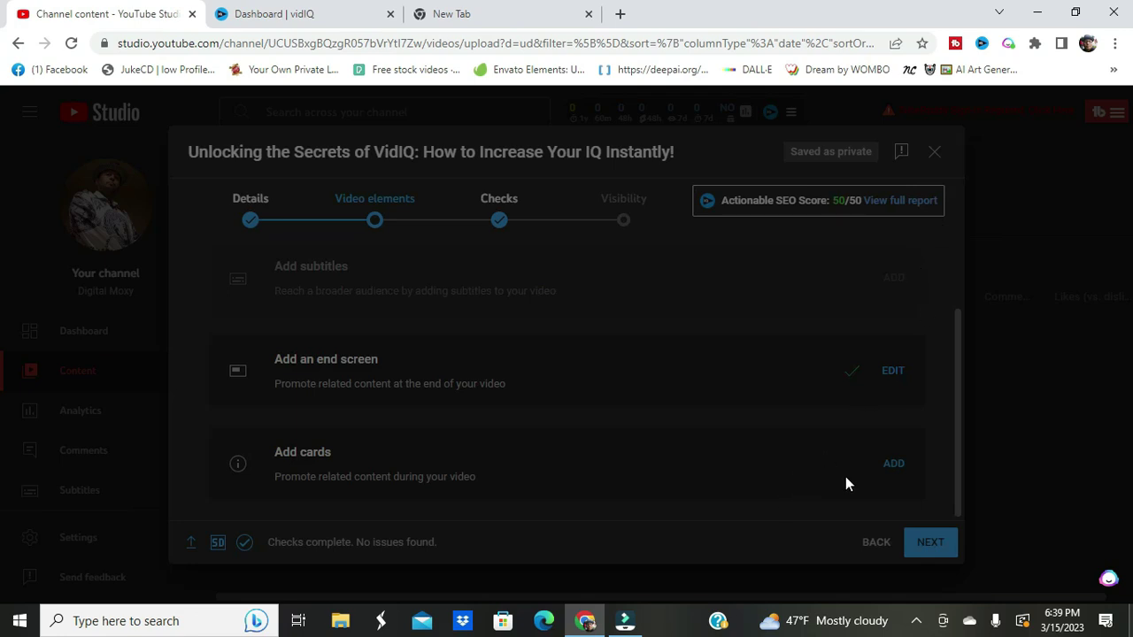
Step: Advance through Checks, dismissing the 'Introducing checks' popup, to the Visibility step
left_click(920, 538)
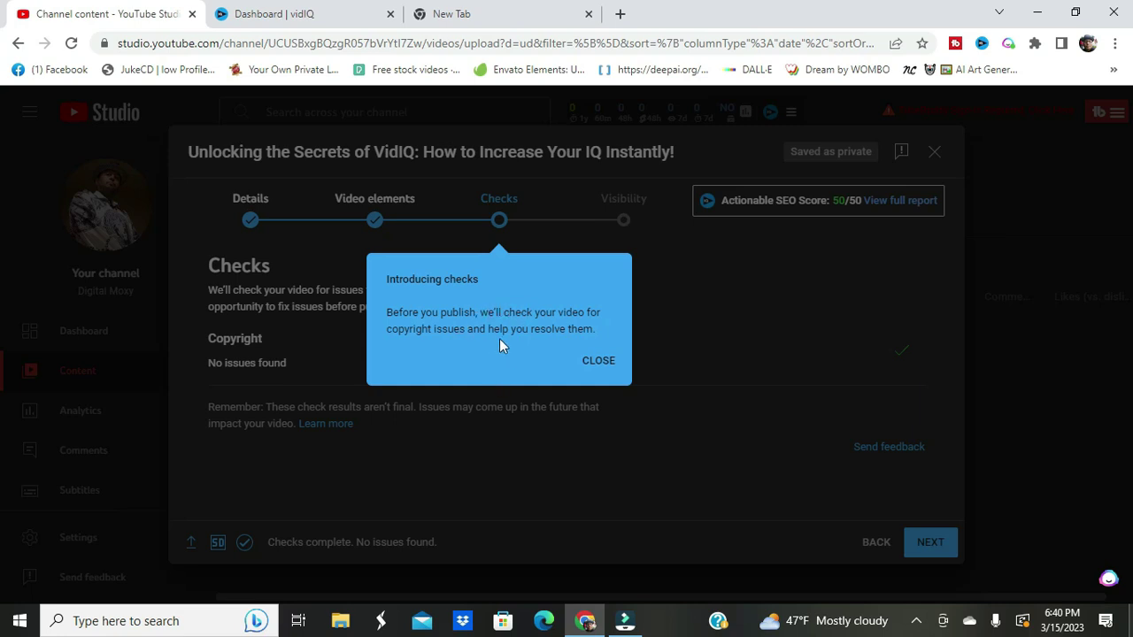
left_click(600, 361)
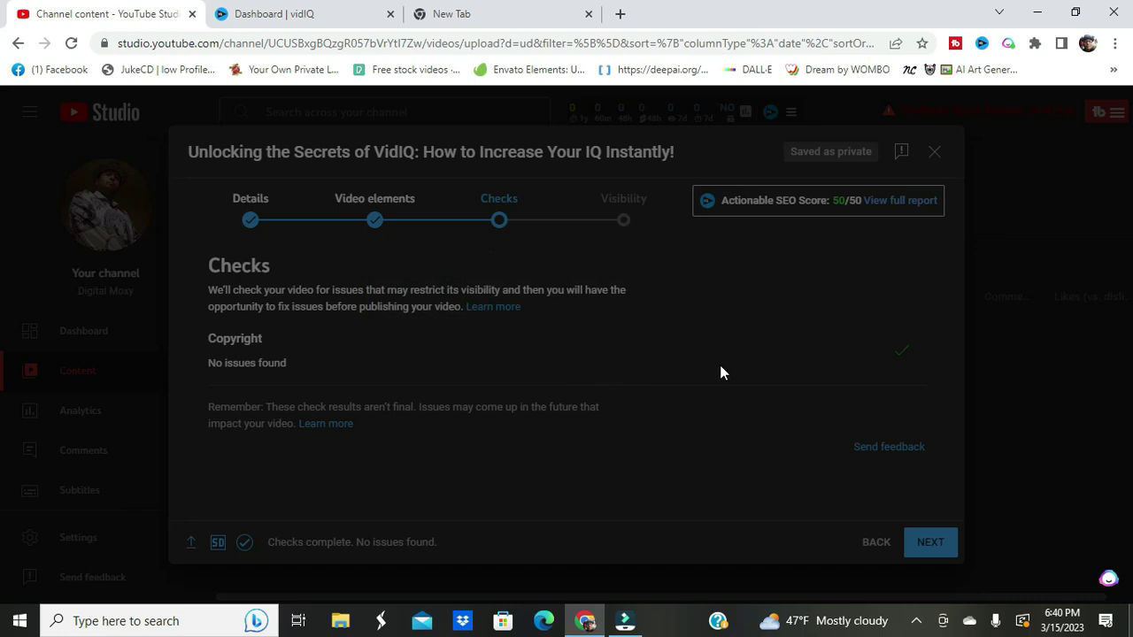
left_click(934, 543)
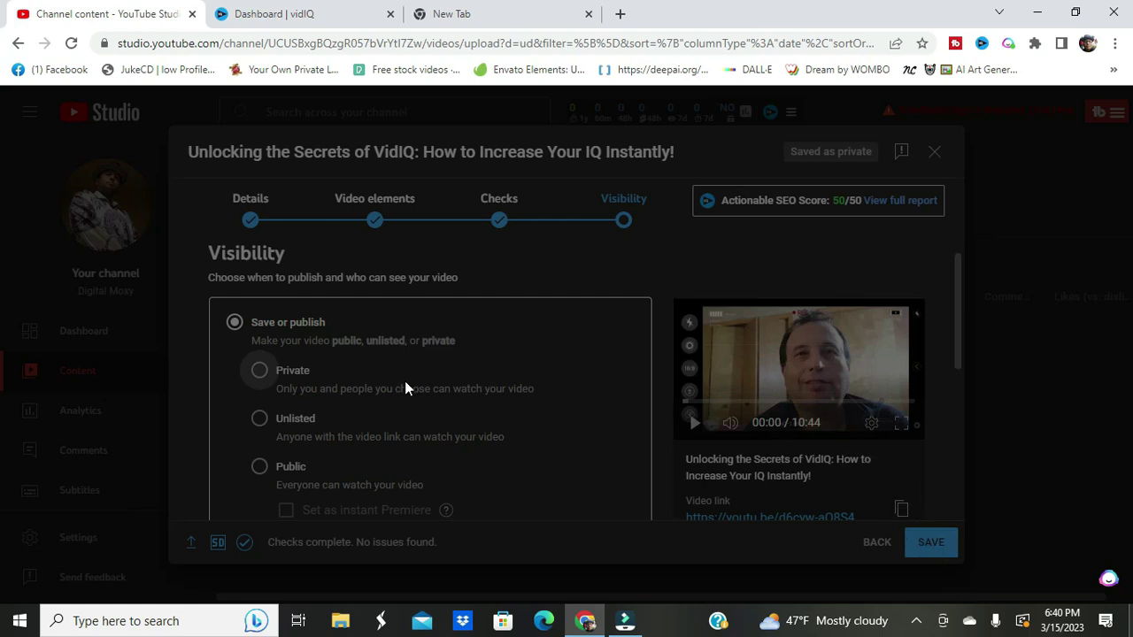
Step: Select Private under Save or publish for the video's visibility
scroll(408, 387, "down", 1)
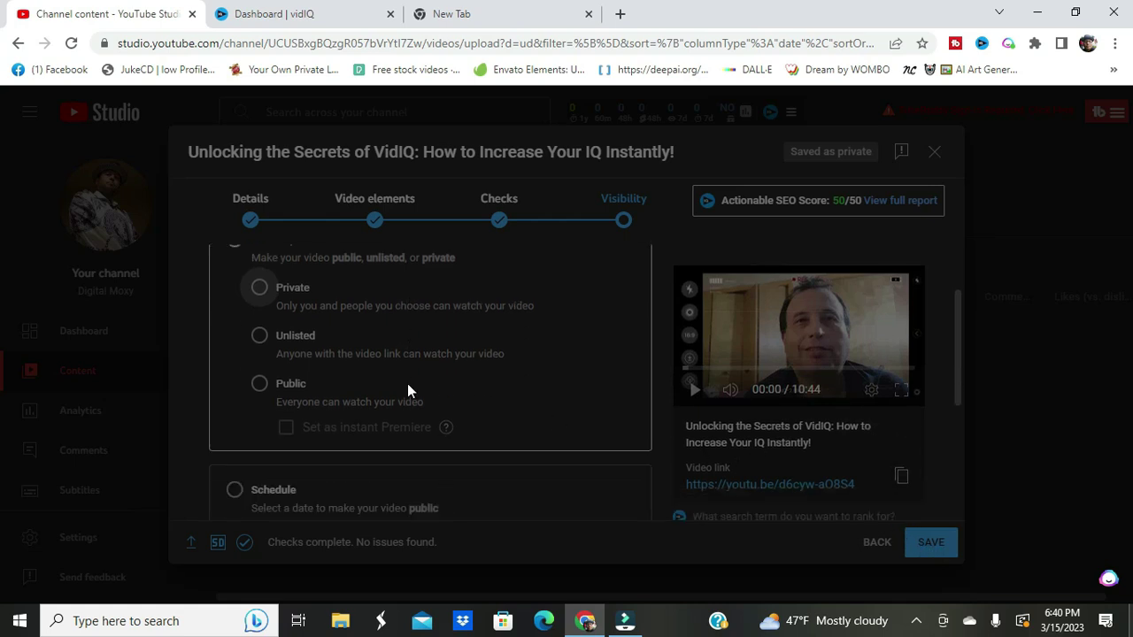
left_click(259, 288)
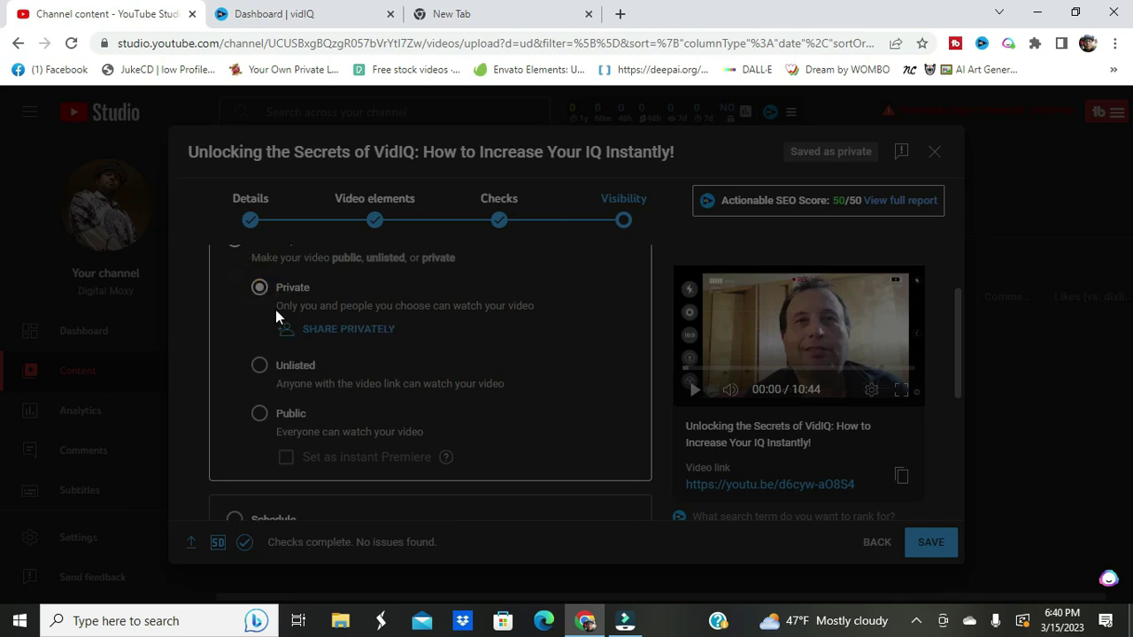
scroll(511, 398, "down", 2)
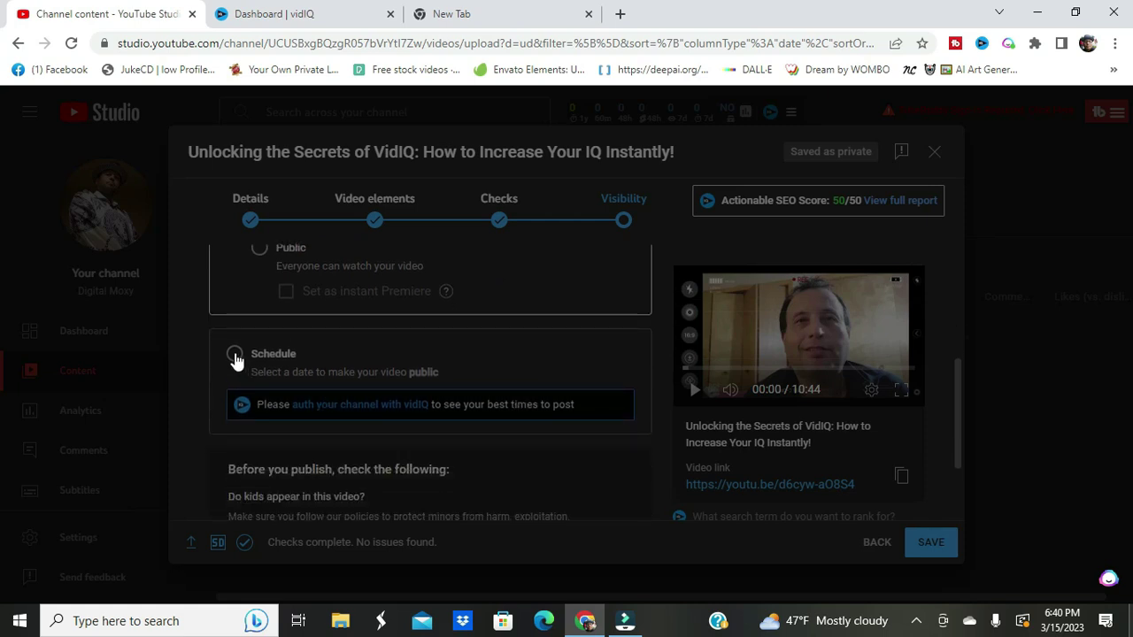
scroll(423, 414, "down", 2)
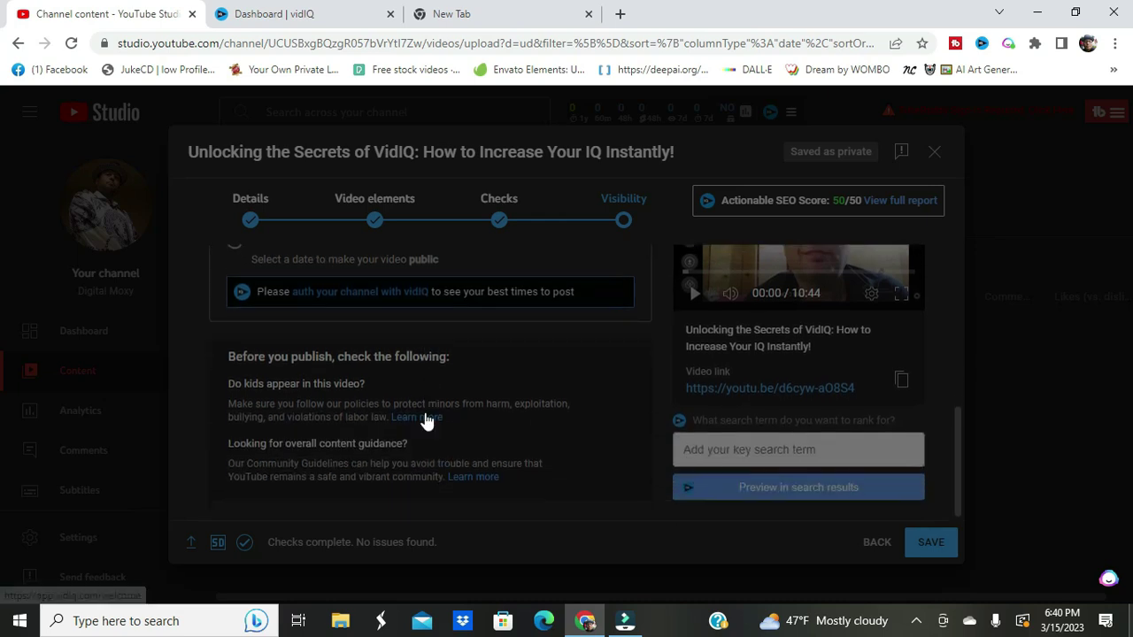
scroll(425, 420, "up", 1)
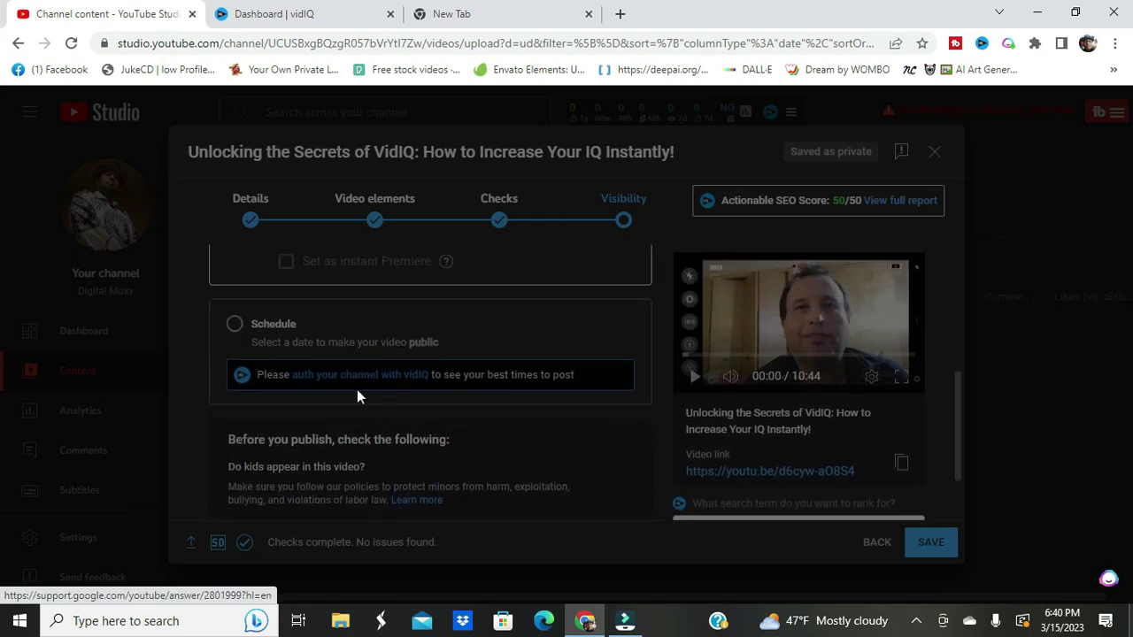
Step: Choose Schedule with Mar 16, 2023, 12:00 AM and confirm the scheduled publish
left_click(234, 326)
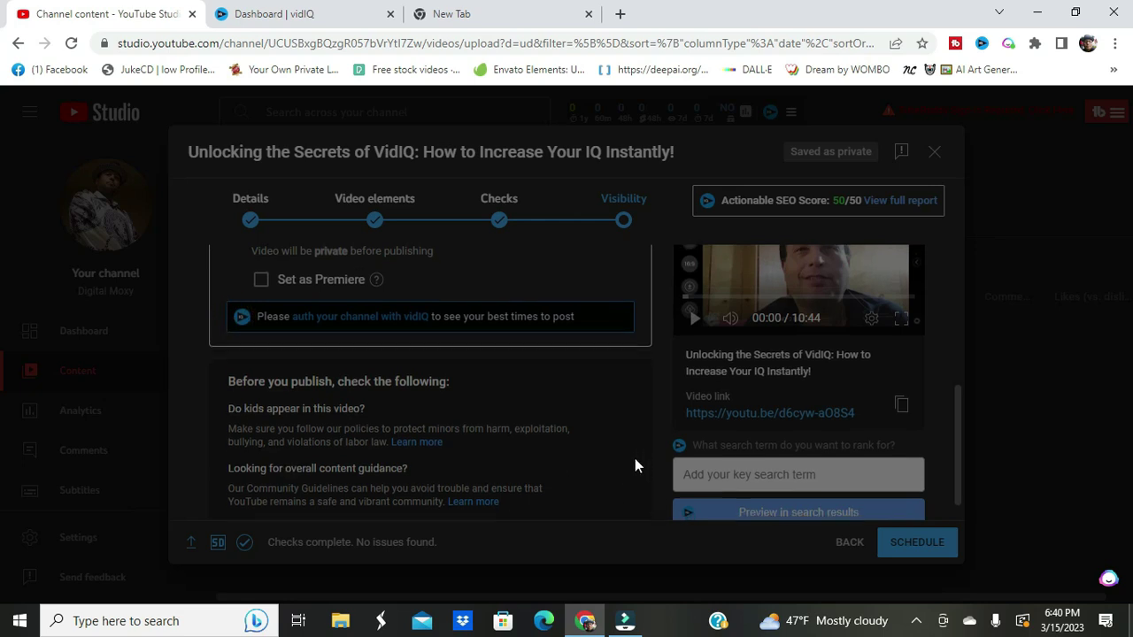
scroll(634, 459, "down", 1)
scroll(634, 459, "up", 2)
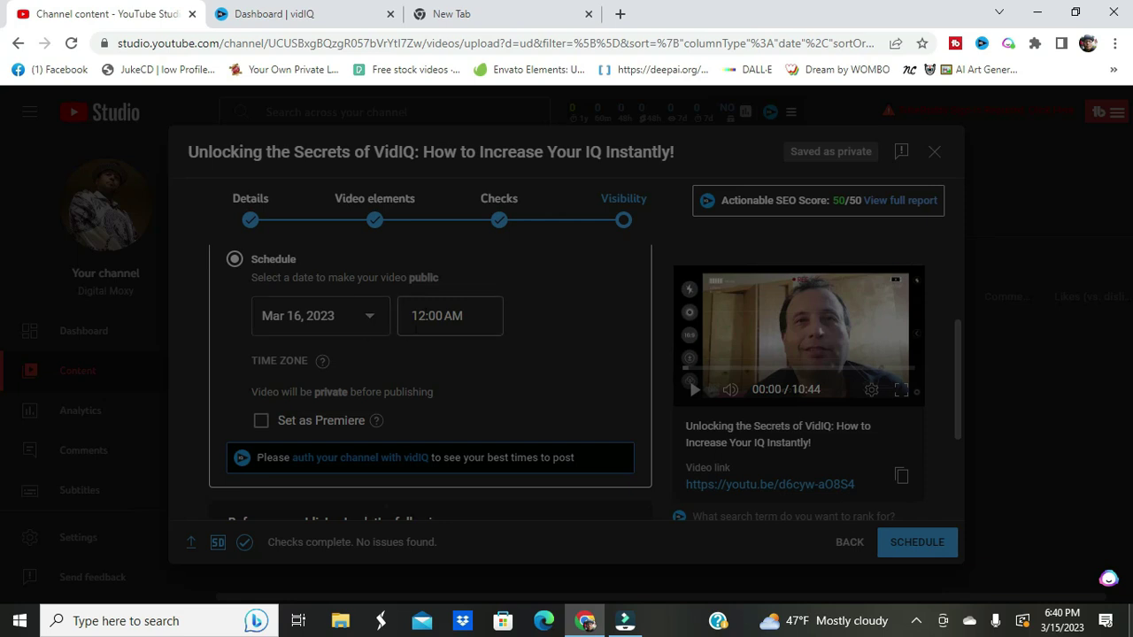
scroll(404, 386, "down", 1)
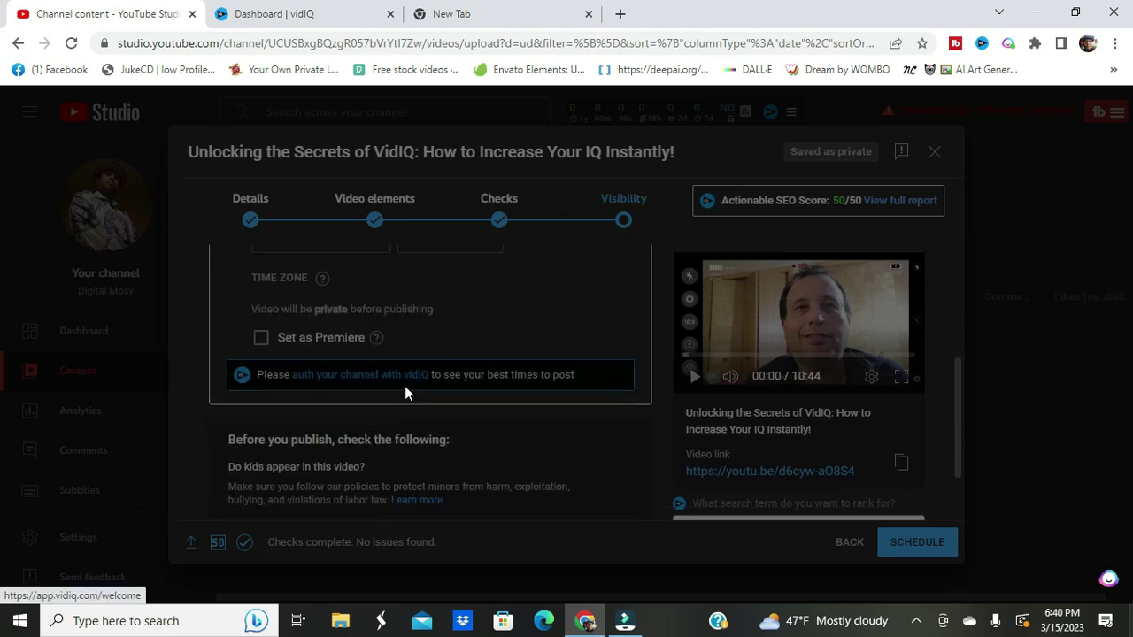
scroll(404, 386, "up", 1)
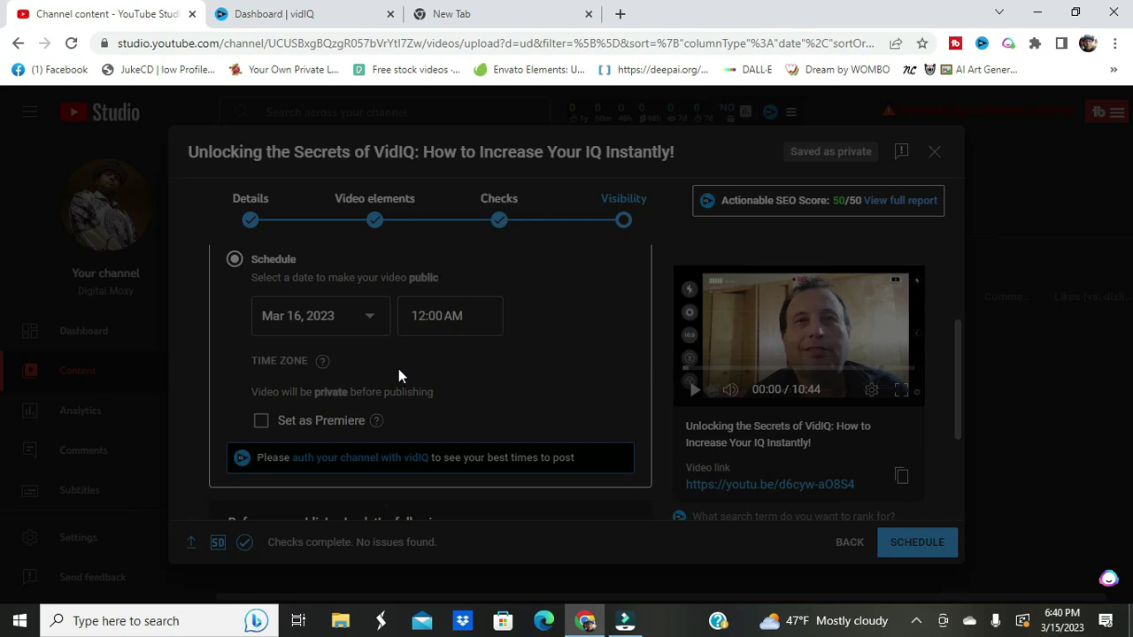
scroll(399, 368, "up", 1)
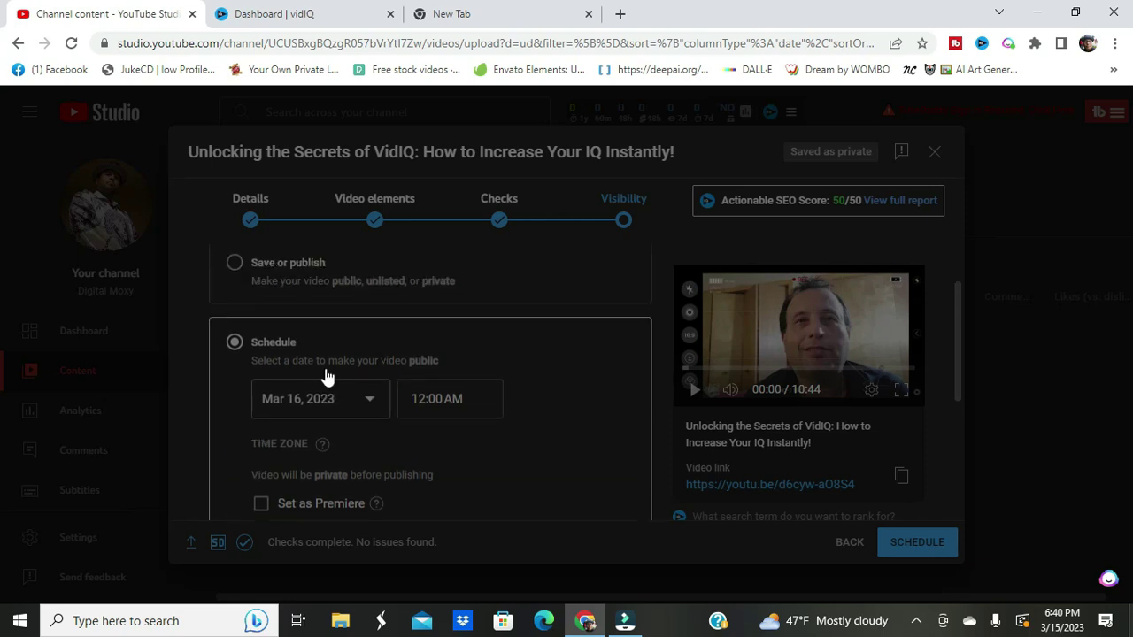
left_click(235, 348)
scroll(244, 379, "down", 2)
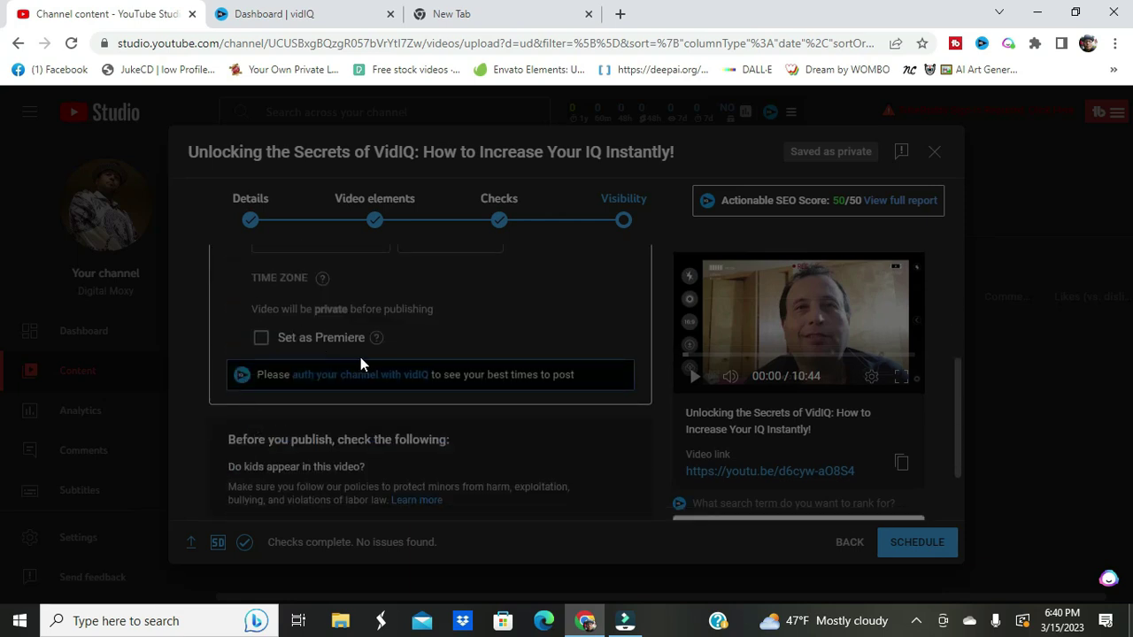
scroll(393, 286, "up", 2)
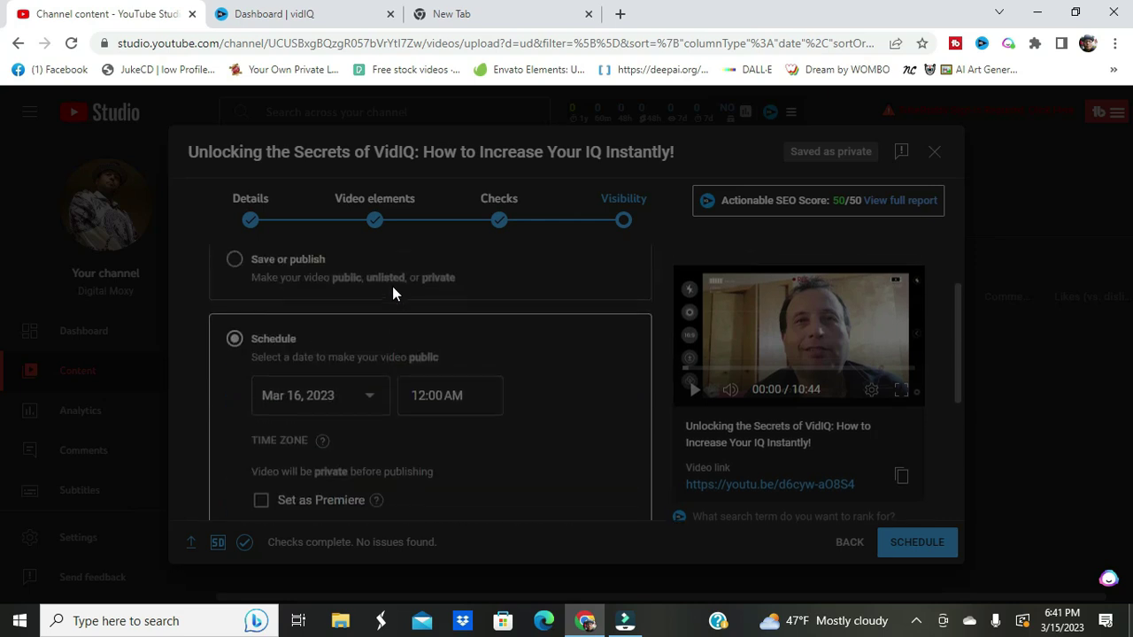
scroll(396, 301, "down", 1)
scroll(433, 336, "down", 2)
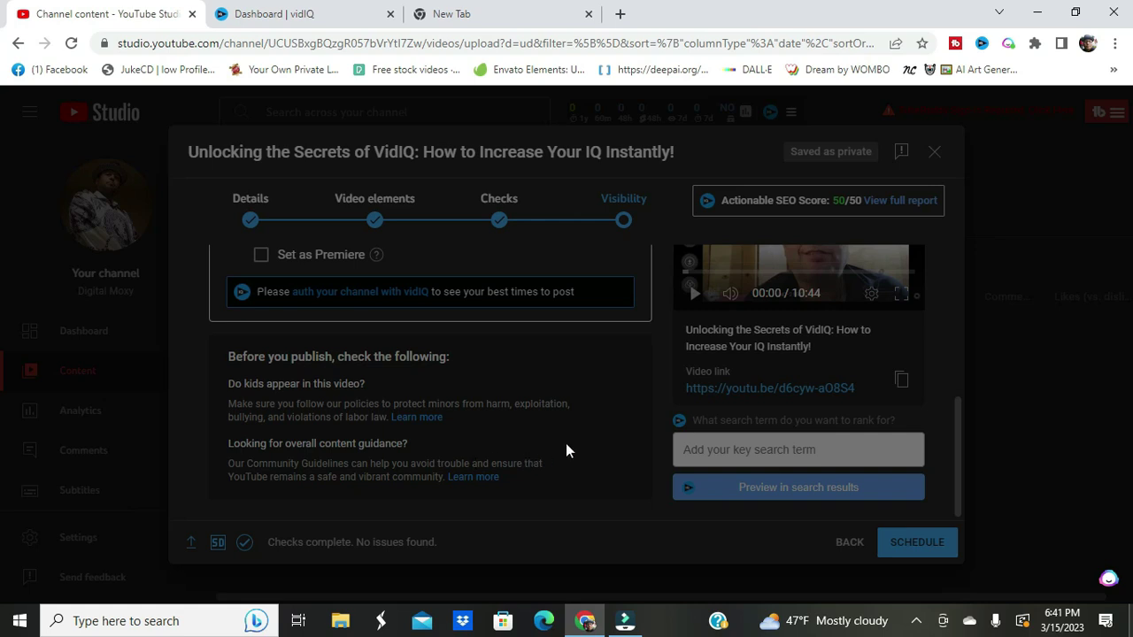
left_click(905, 541)
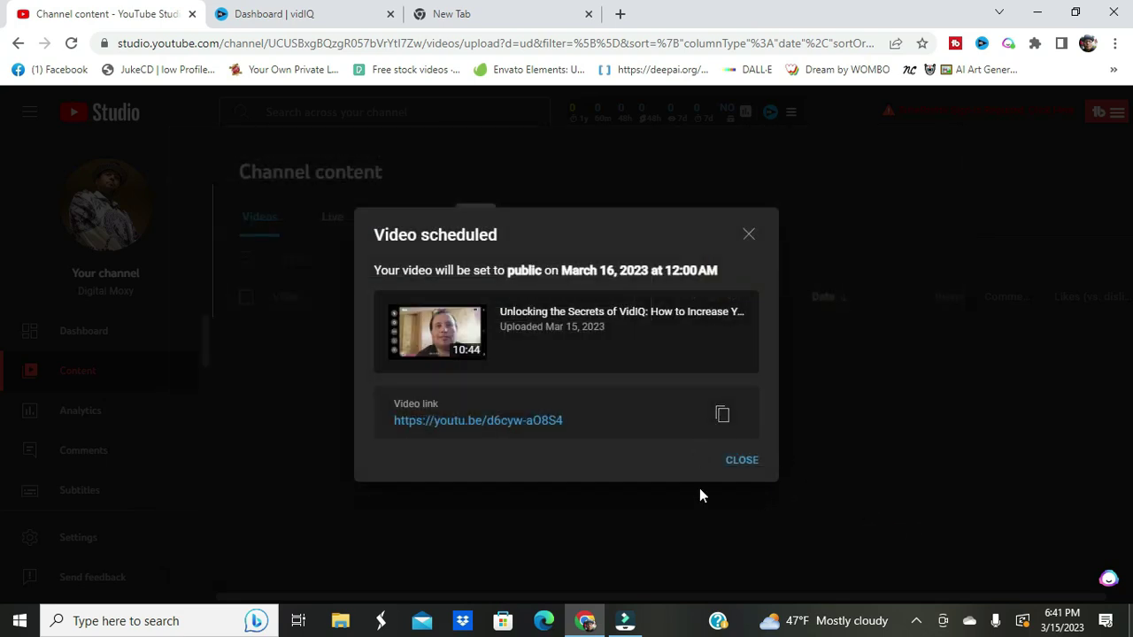
Step: Close the Video scheduled confirmation and the go-deep tip card
left_click(757, 462)
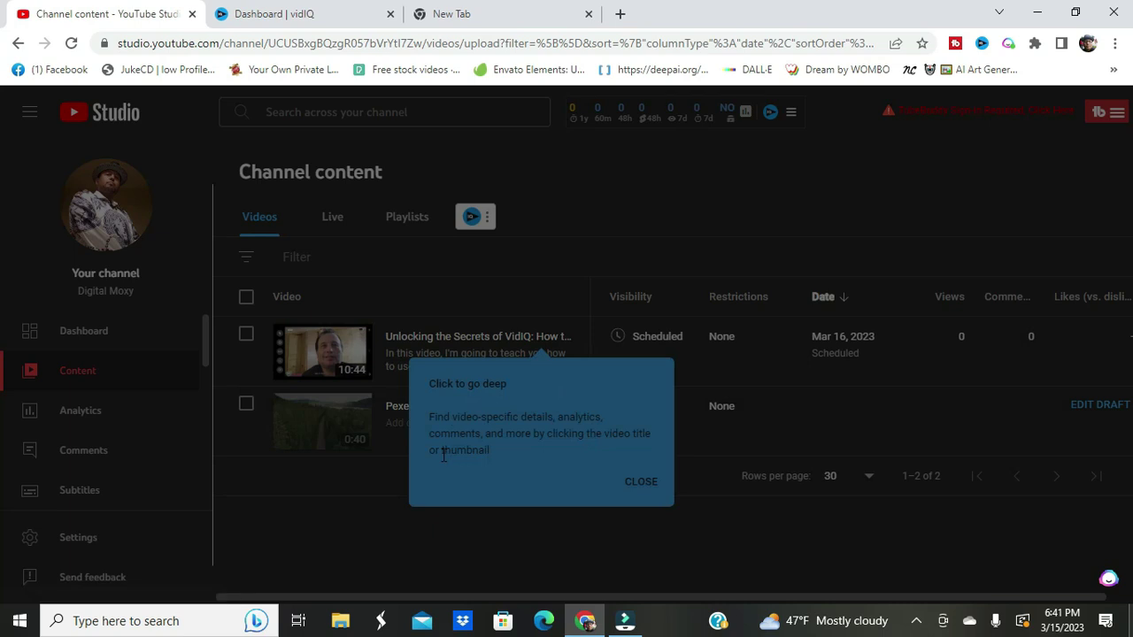
left_click(632, 482)
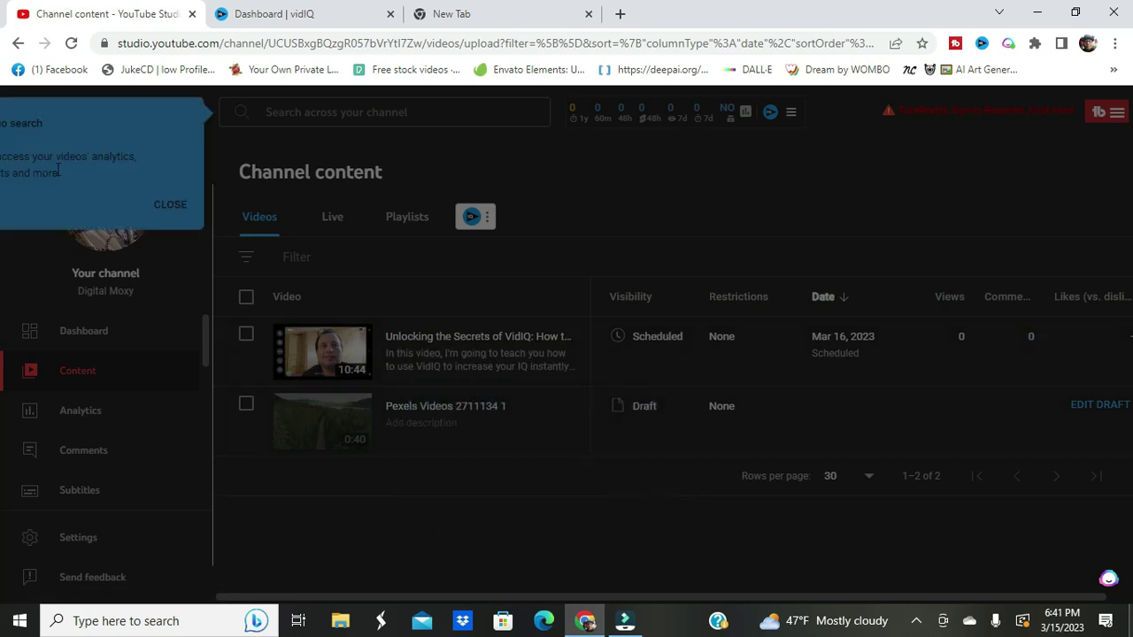
Step: Dismiss the search tip and switch to the Dashboard | vidIQ browser tab
left_click(149, 203)
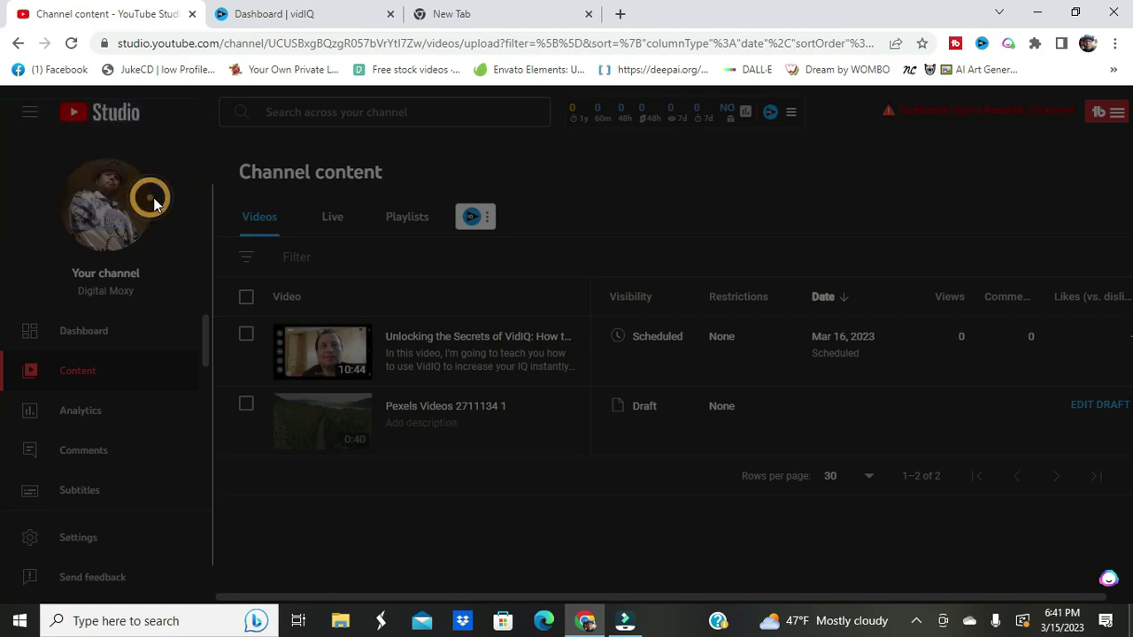
left_click(451, 14)
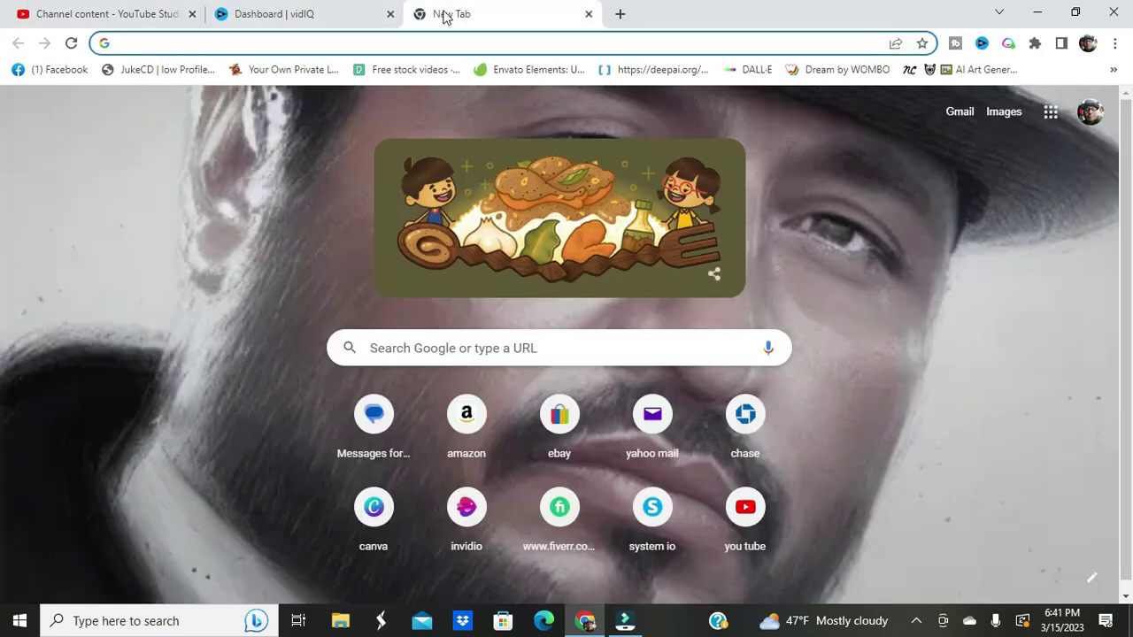
left_click(339, 18)
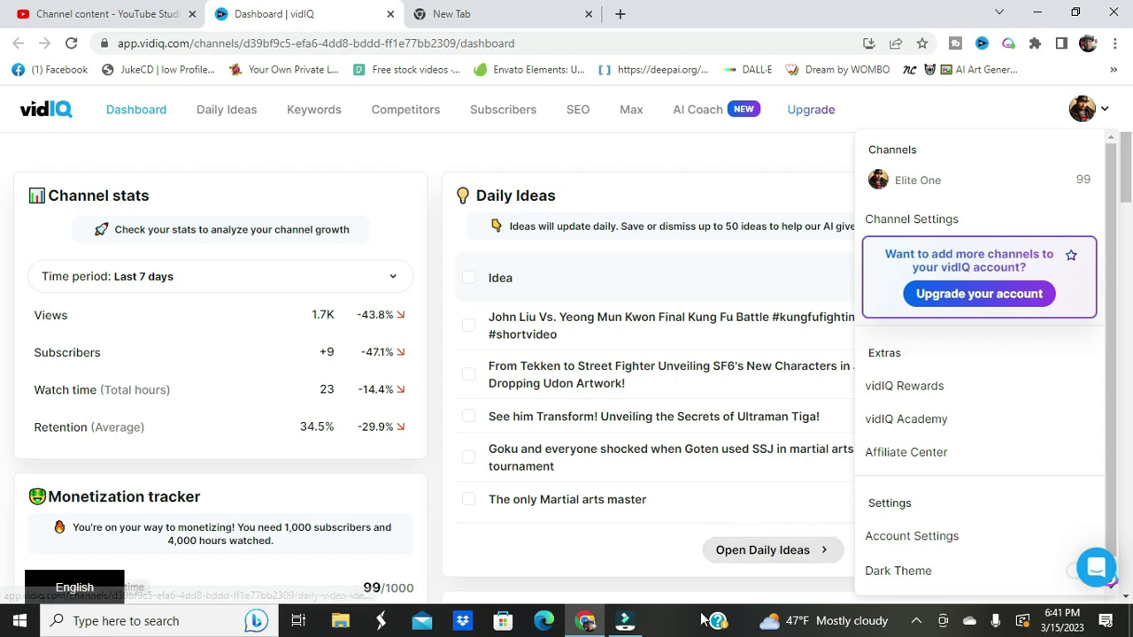
Step: Bring Filmora forward and choose Record PC Screen from its Record menu
left_click(639, 625)
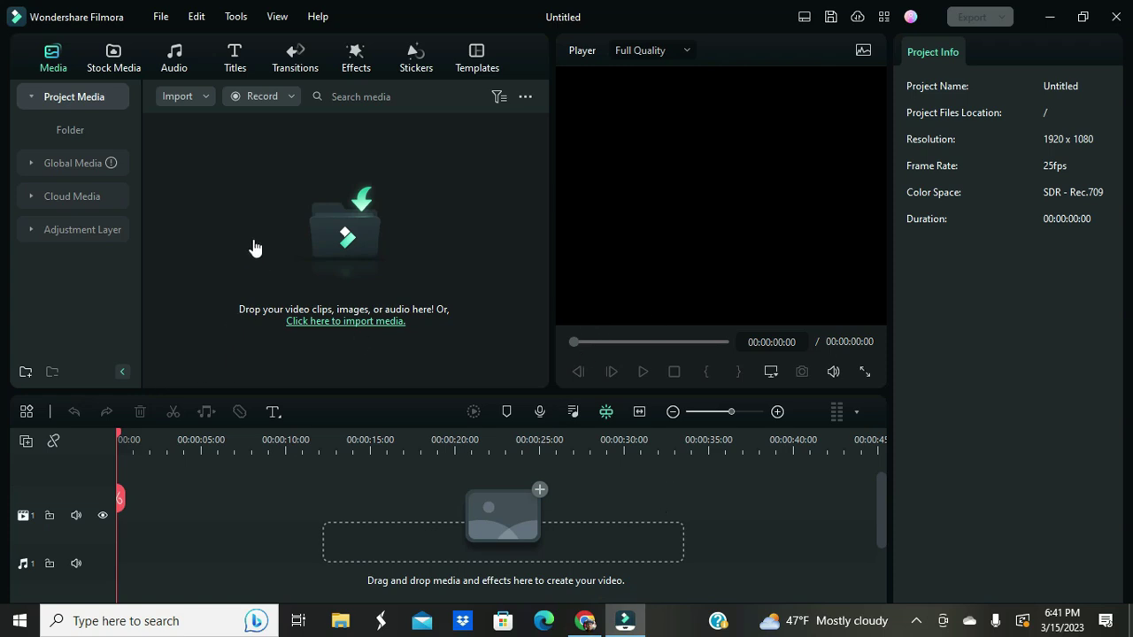
left_click(290, 97)
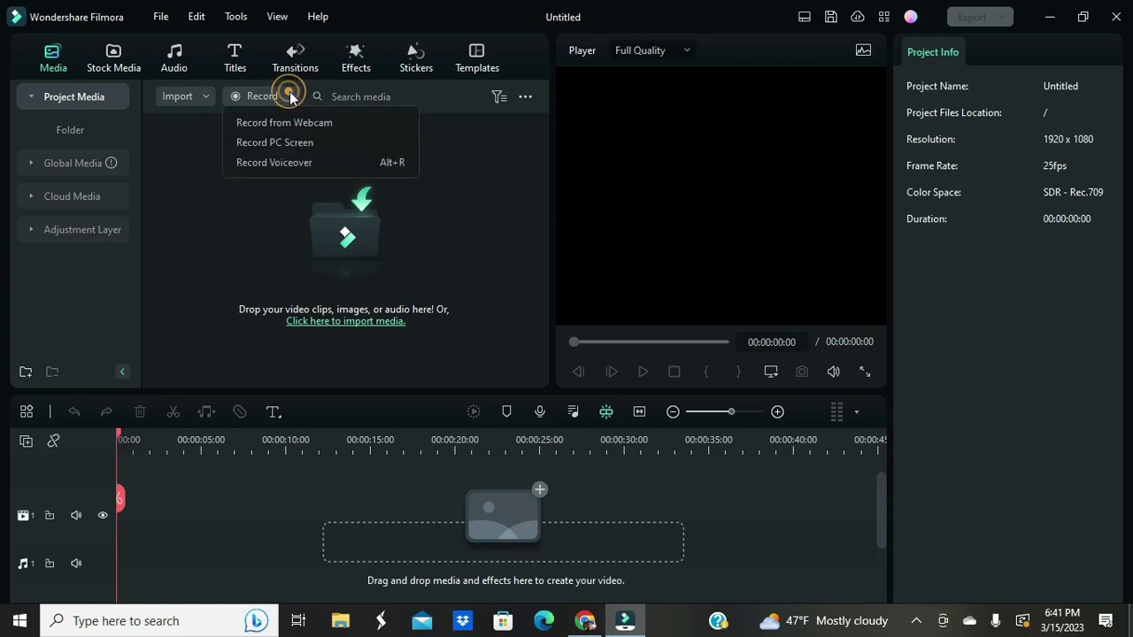
left_click(266, 145)
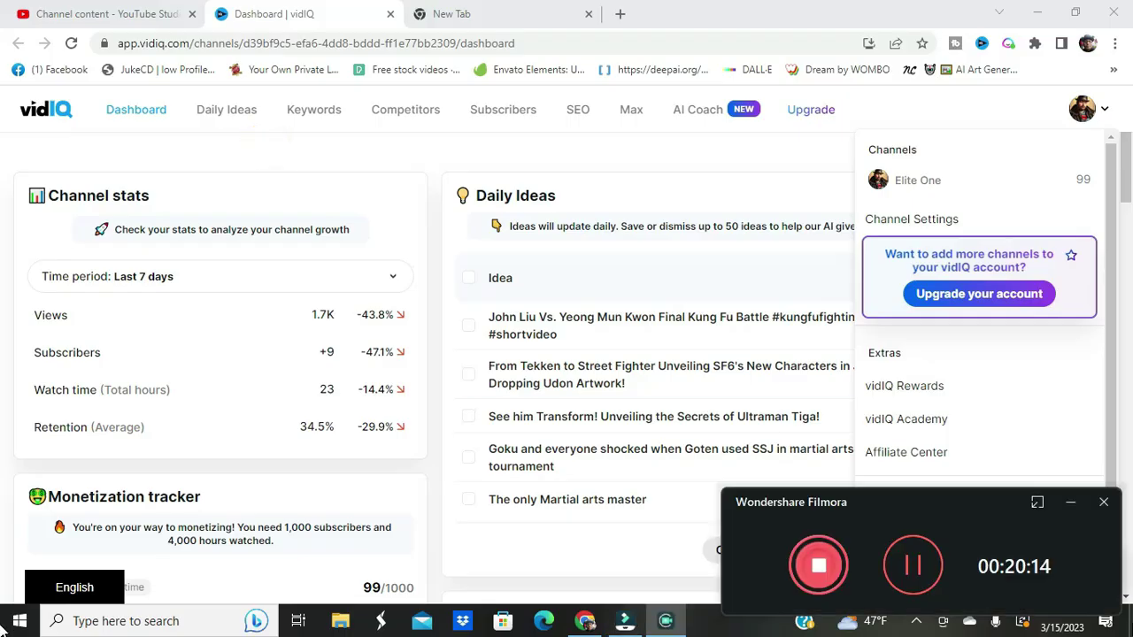